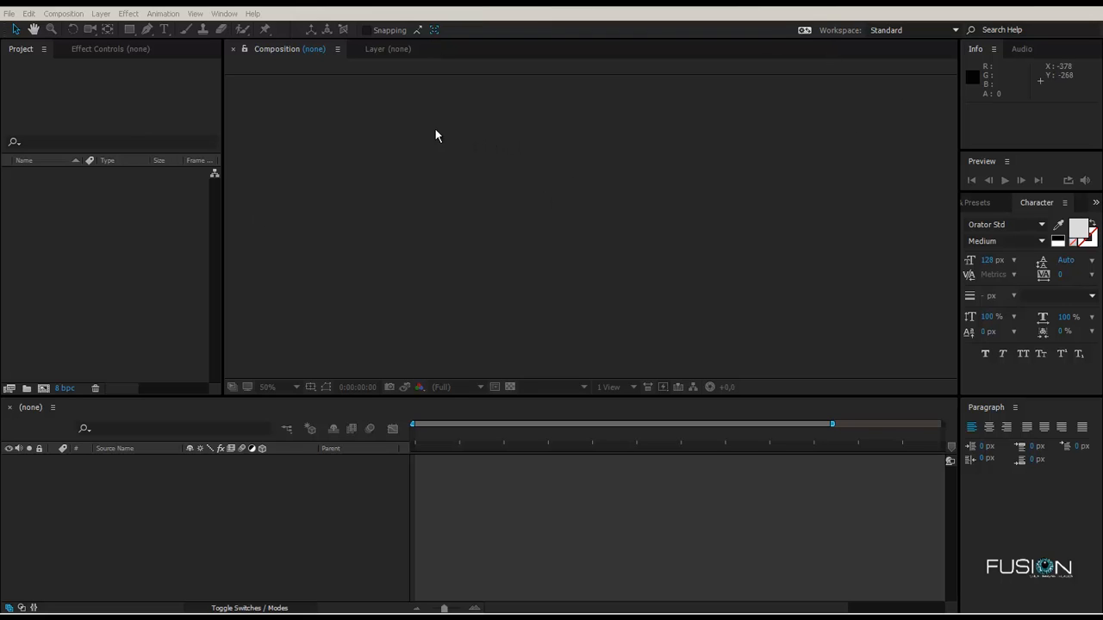
Choose the Standard workspace and close the Effect Controls panel that shares the Project panel's frame.
click(888, 31)
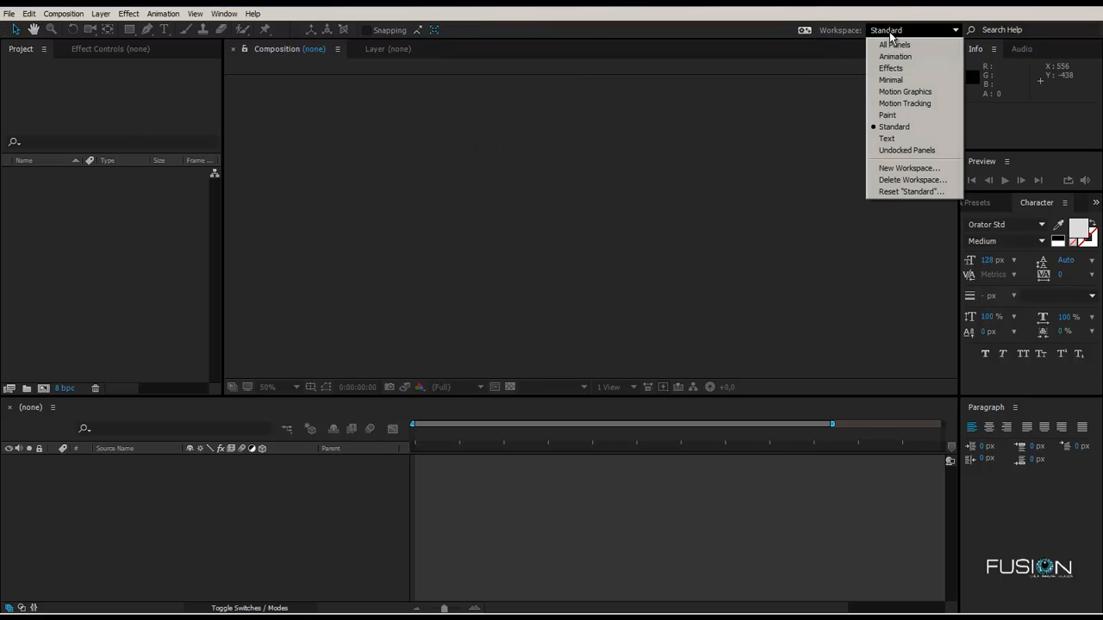
click(893, 128)
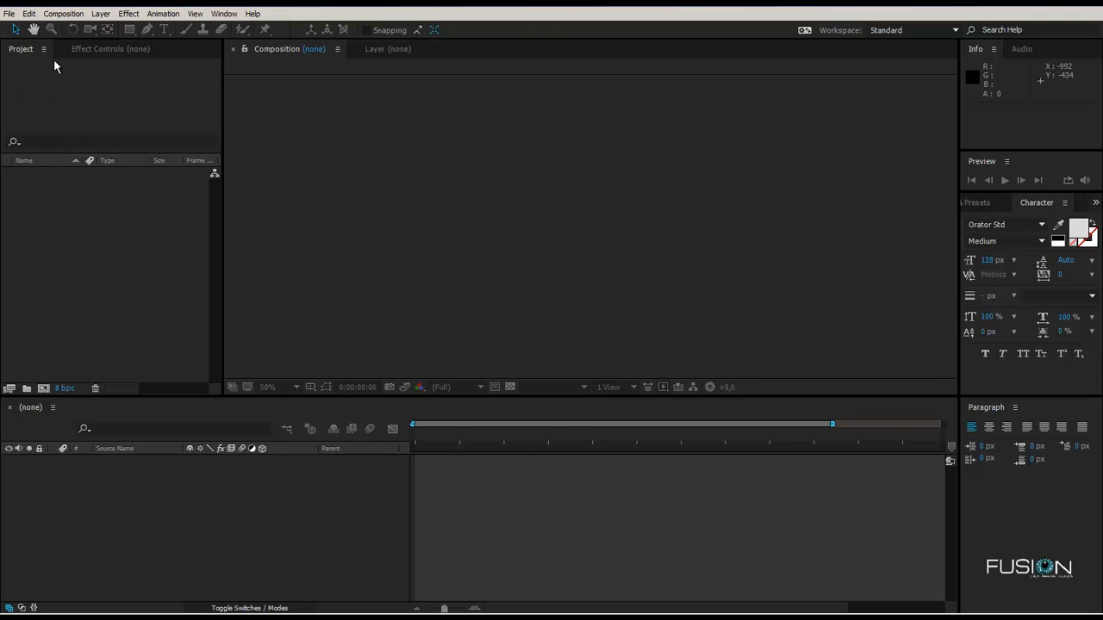
click(90, 53)
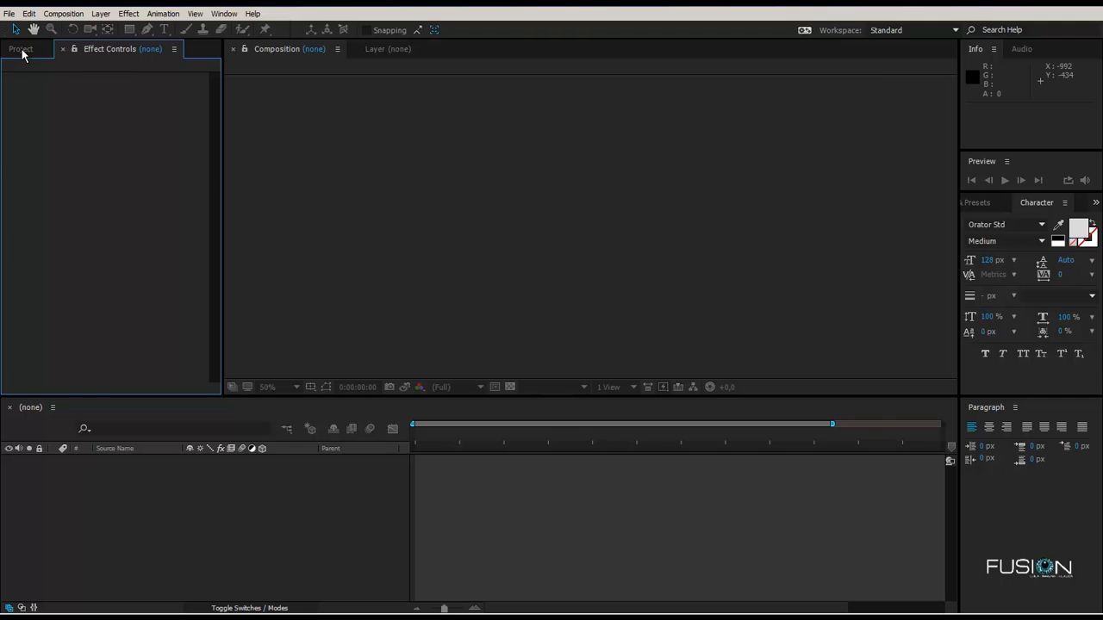
click(25, 50)
click(103, 50)
click(64, 52)
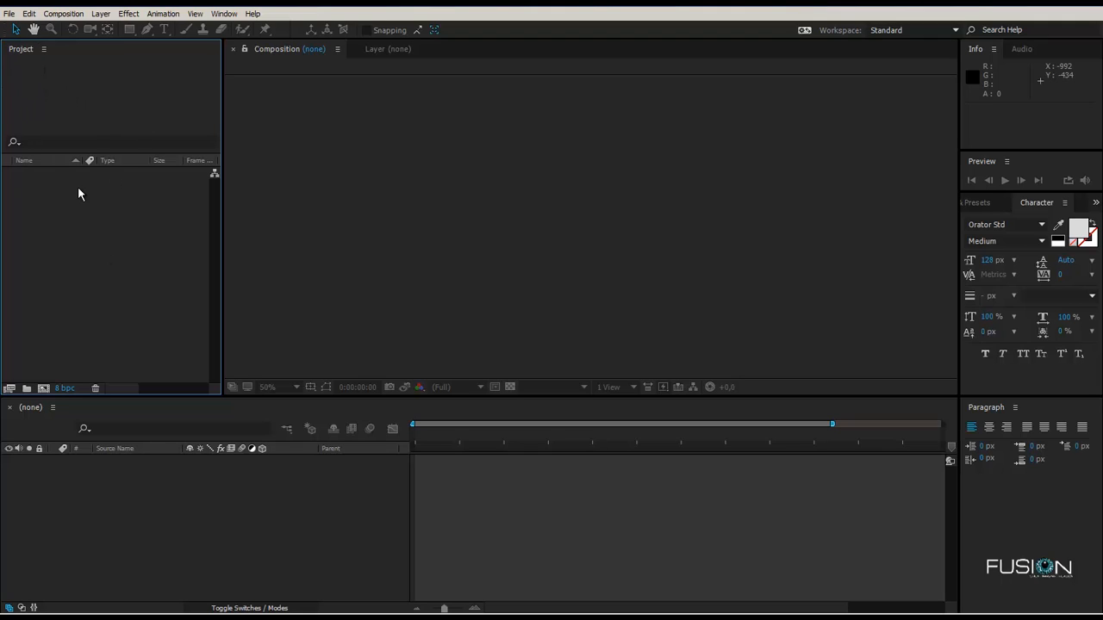
drag(128, 272, 35, 200)
drag(185, 326, 28, 181)
drag(159, 234, 16, 133)
Close the empty Layer panel beside the Composition viewer, leaving only the Composition viewer in that frame.
click(551, 168)
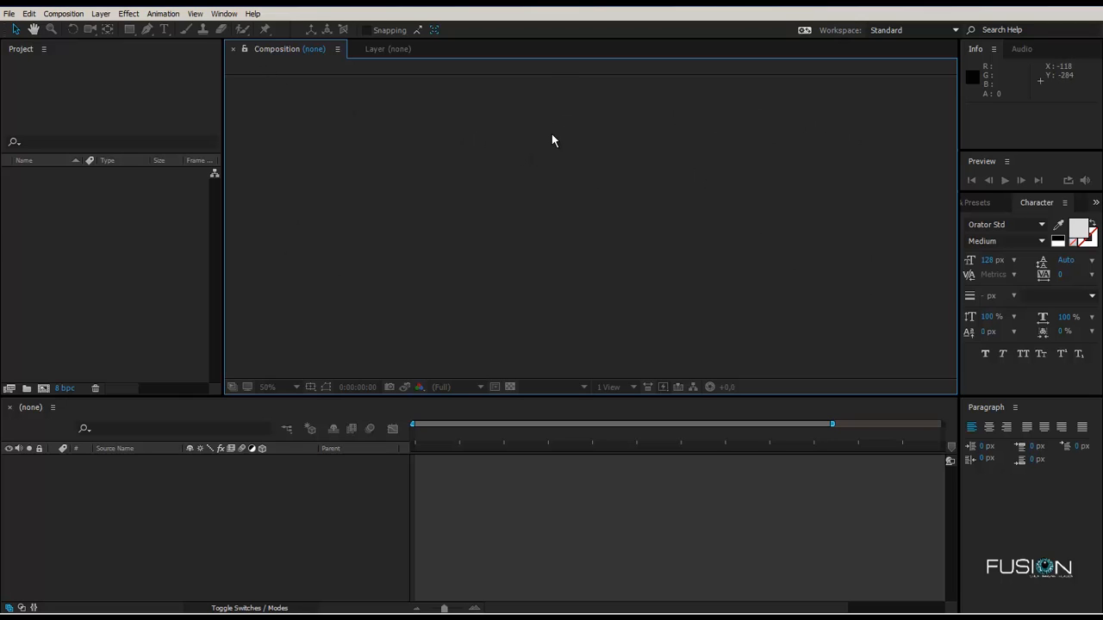
click(377, 51)
click(321, 50)
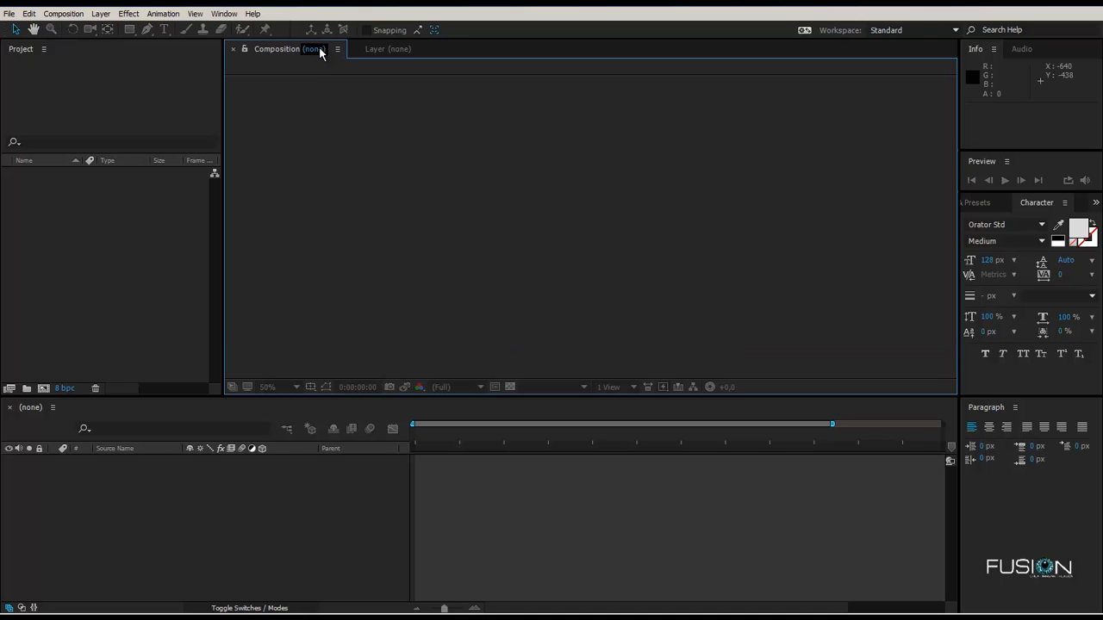
click(381, 52)
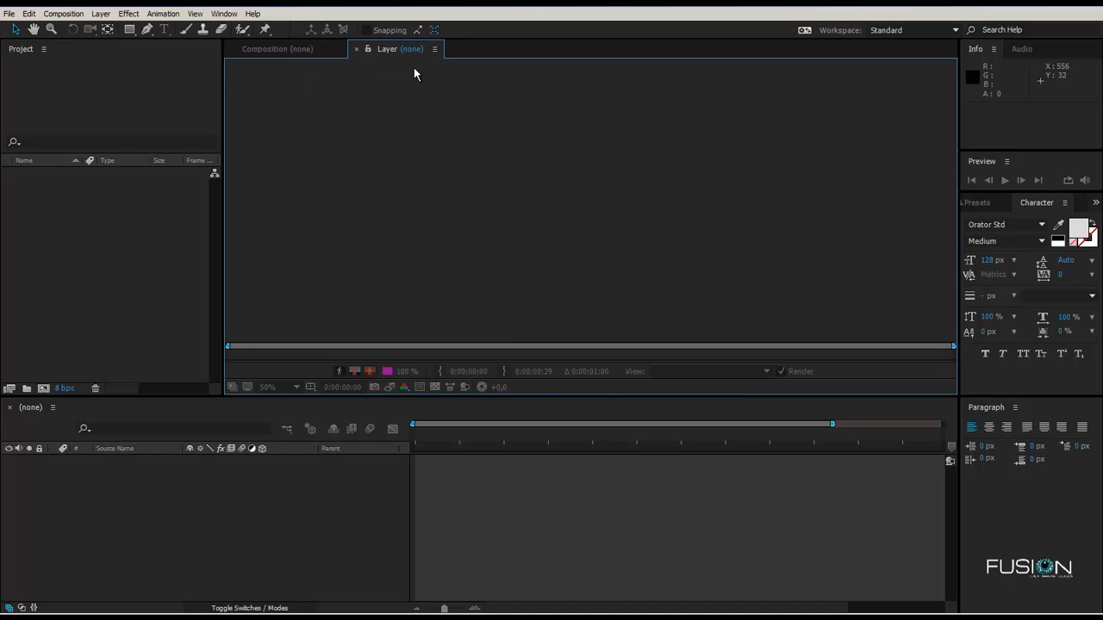
click(355, 50)
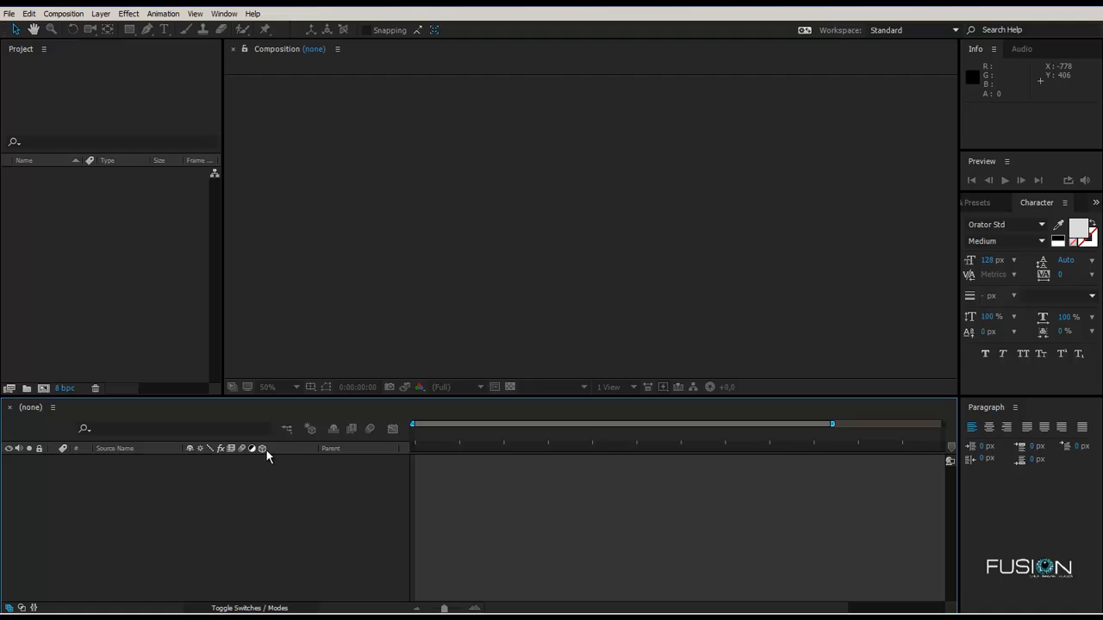
click(207, 430)
click(111, 474)
click(110, 428)
click(105, 429)
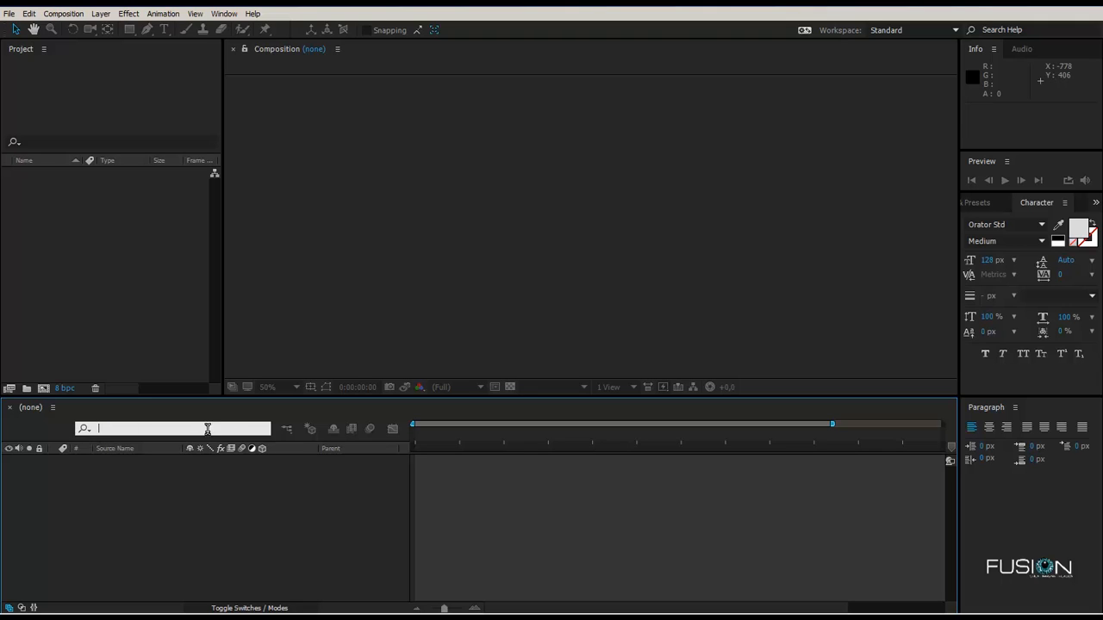
click(90, 452)
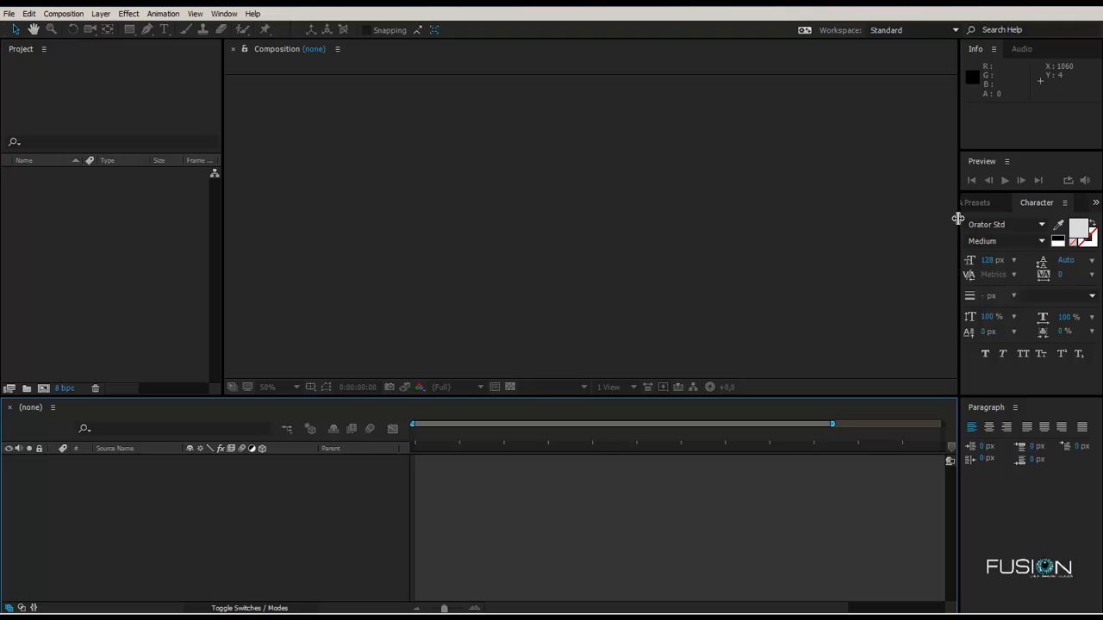
Widen the frame holding the Character panel, examine Effects & Presets, Libraries and Character, and narrow the frame again.
drag(959, 221, 775, 217)
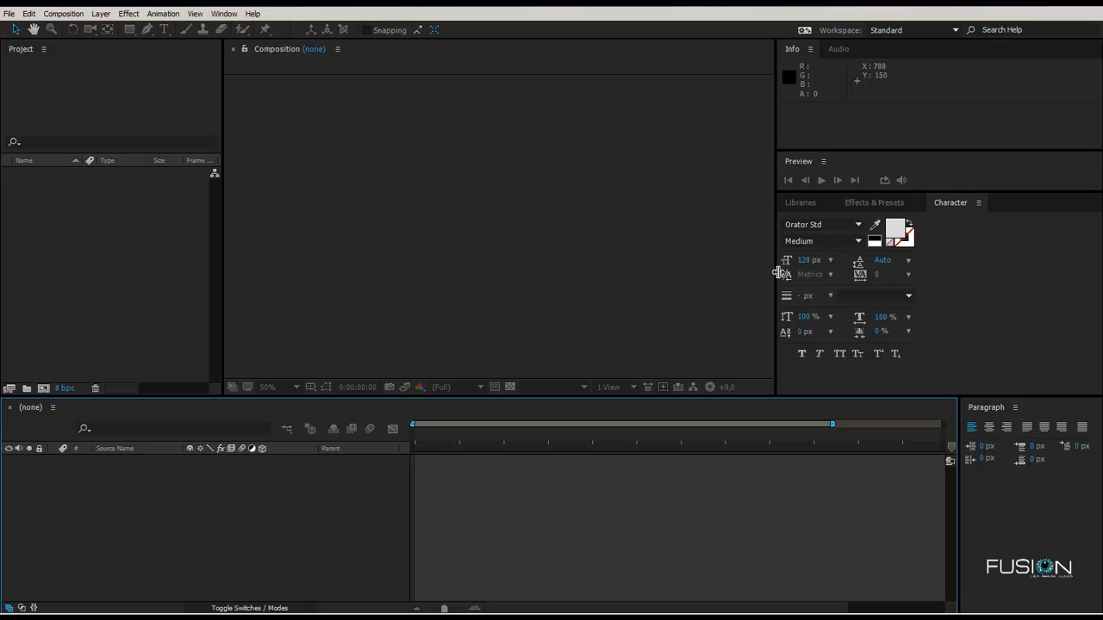
click(875, 206)
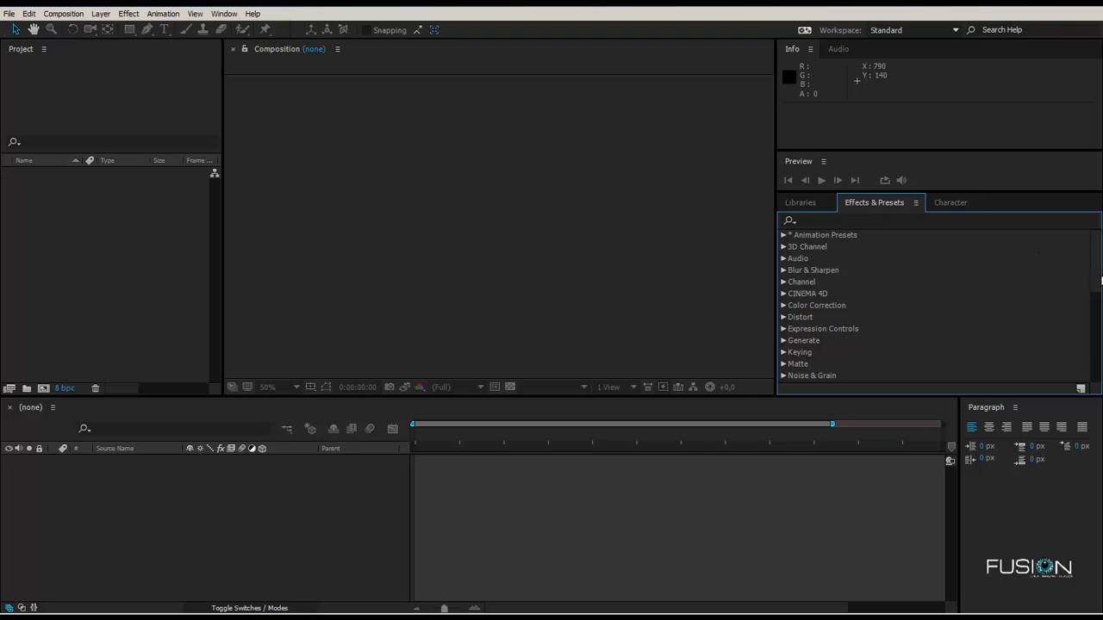
drag(1097, 282, 1019, 257)
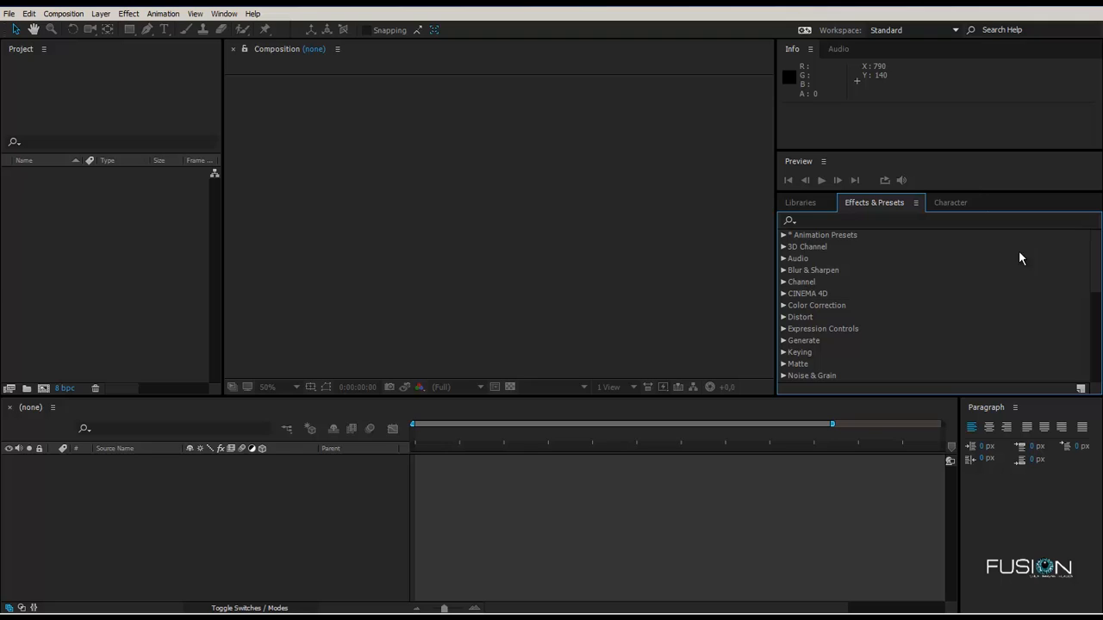
click(806, 204)
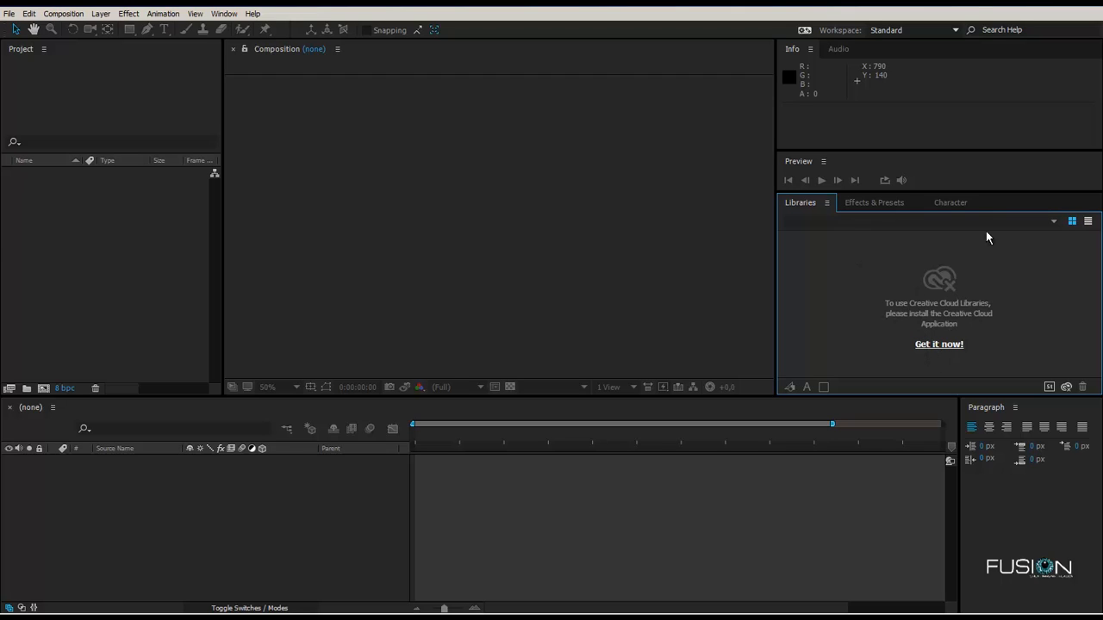
click(875, 206)
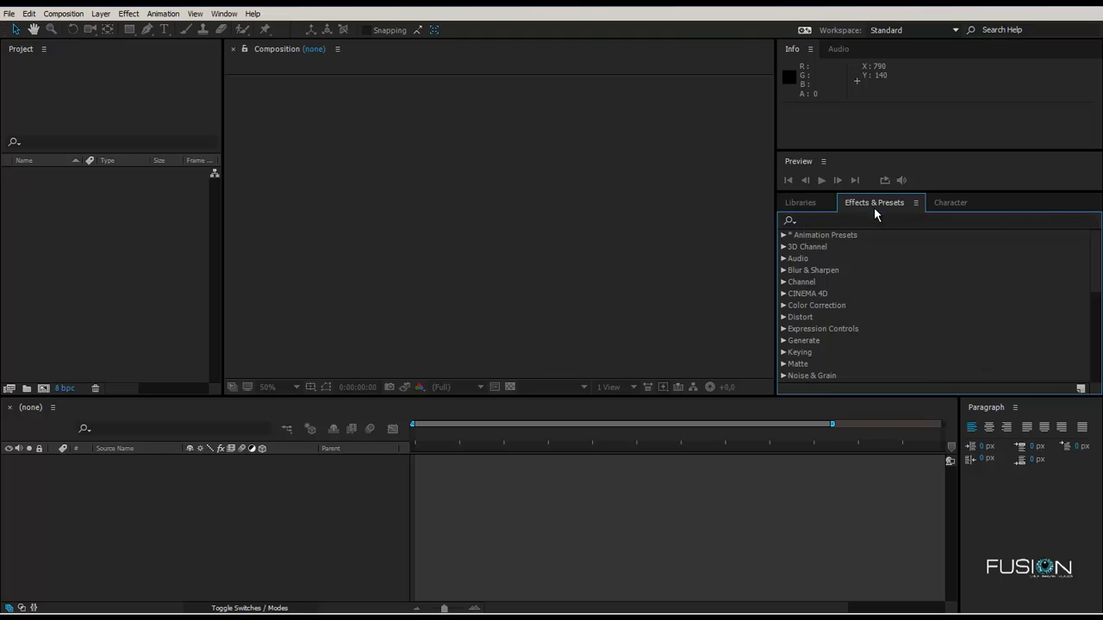
click(945, 206)
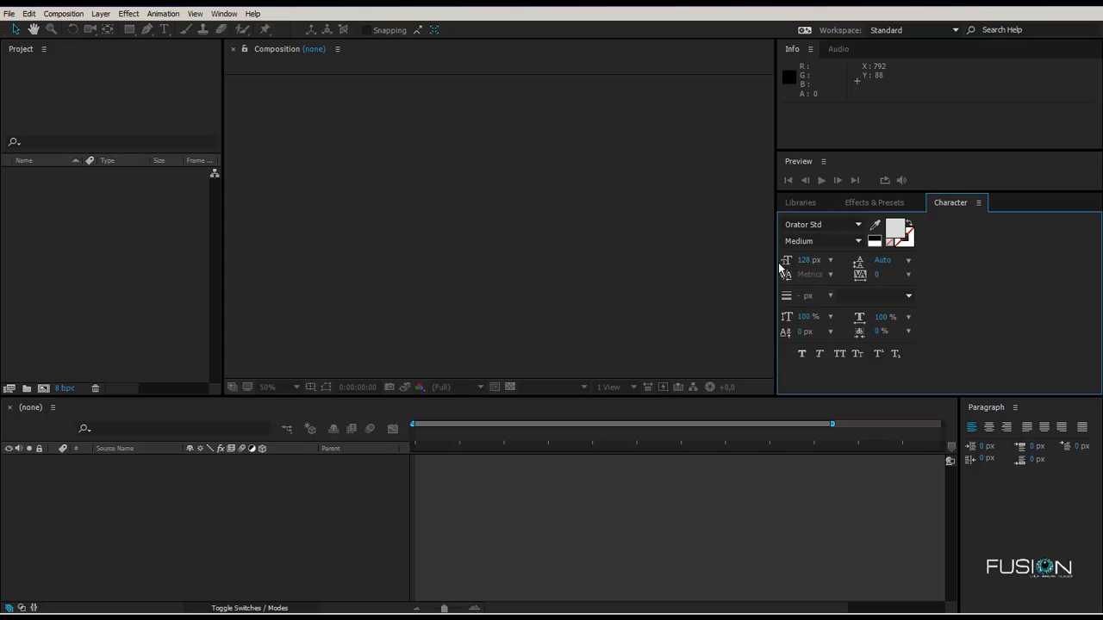
drag(775, 263, 949, 255)
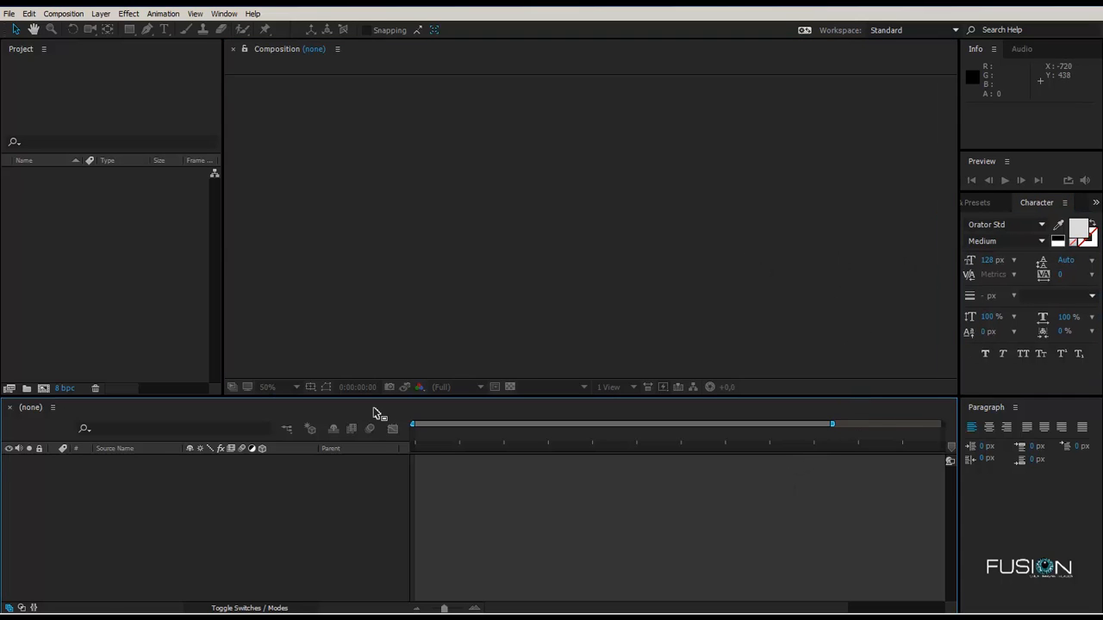
Enlarge the Project and Composition panels slightly in height by shrinking the timeline area.
drag(368, 397, 370, 414)
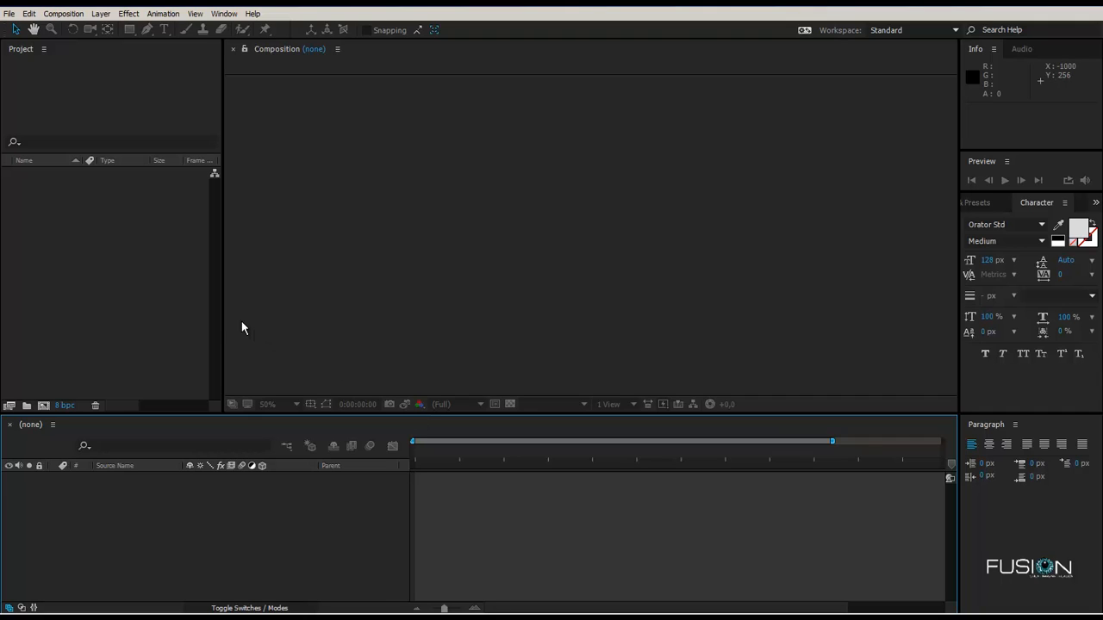
click(233, 262)
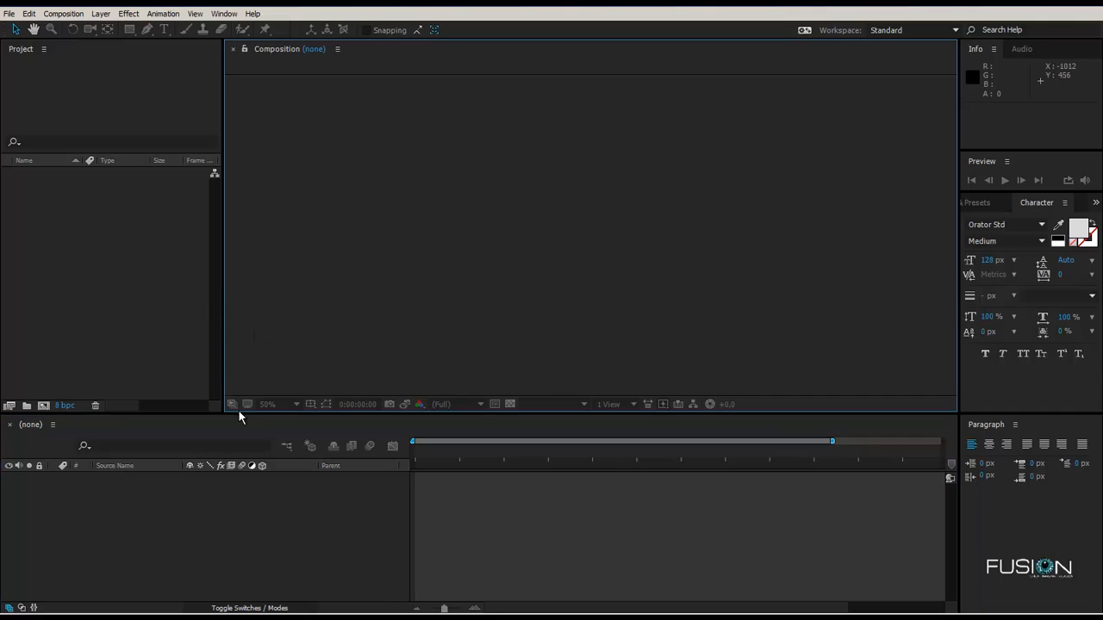
mouse_move(223, 367)
mouse_down()
mouse_move(140, 368)
mouse_move(296, 331)
mouse_move(223, 353)
mouse_up()
mouse_move(432, 414)
mouse_down()
mouse_move(440, 354)
mouse_move(435, 409)
mouse_up()
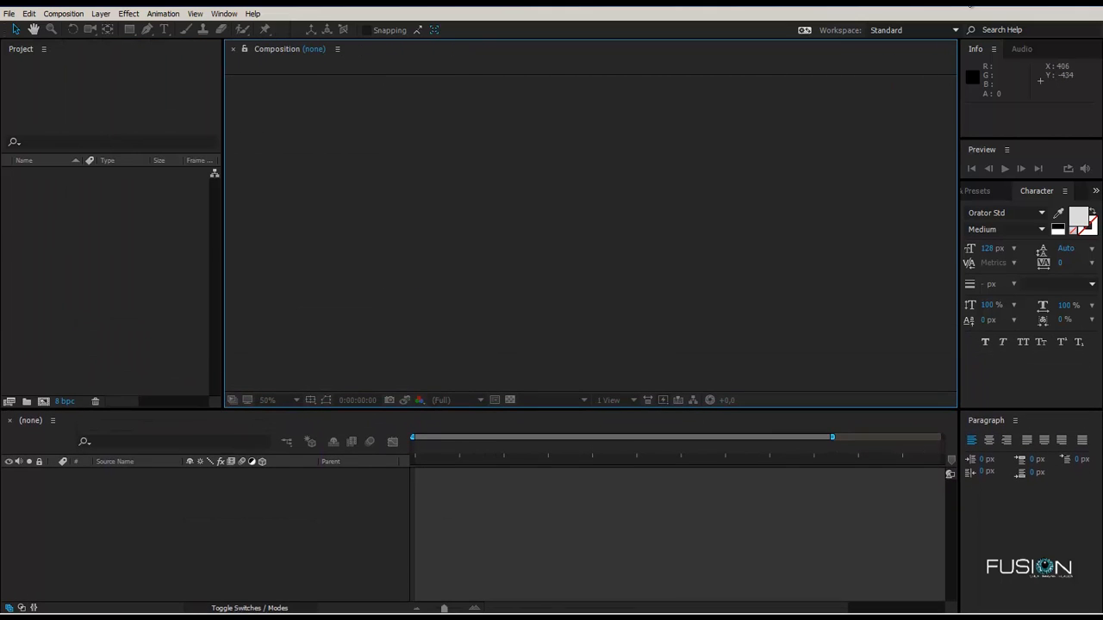
Reselect the Standard workspace and narrow the Project panel to give the Composition viewer more width.
click(885, 31)
click(896, 127)
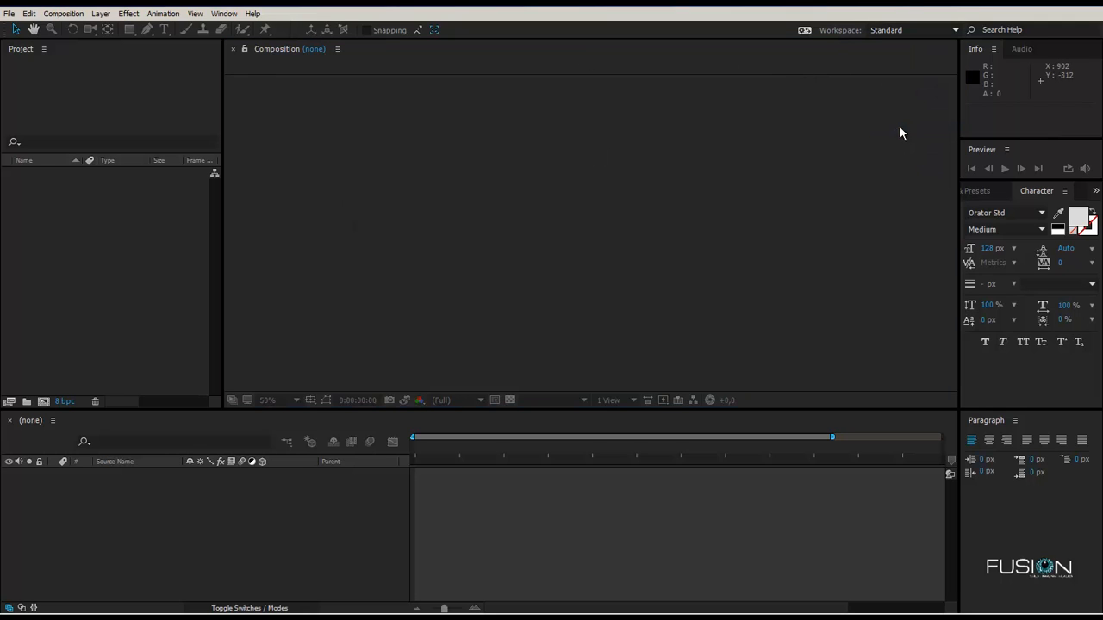
click(427, 294)
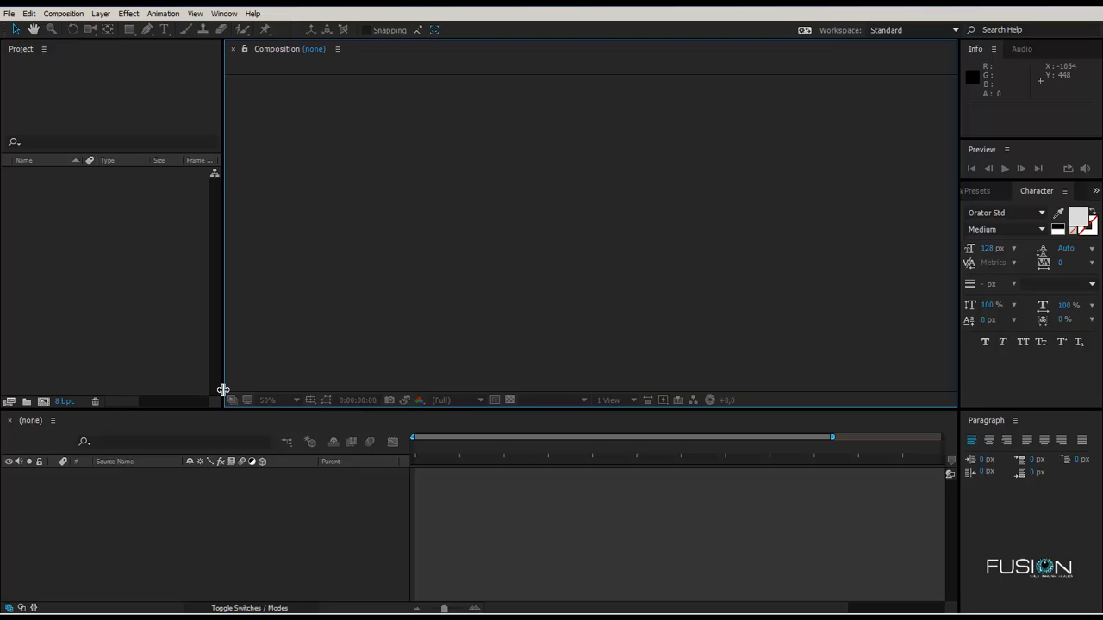
drag(221, 389, 193, 388)
click(225, 522)
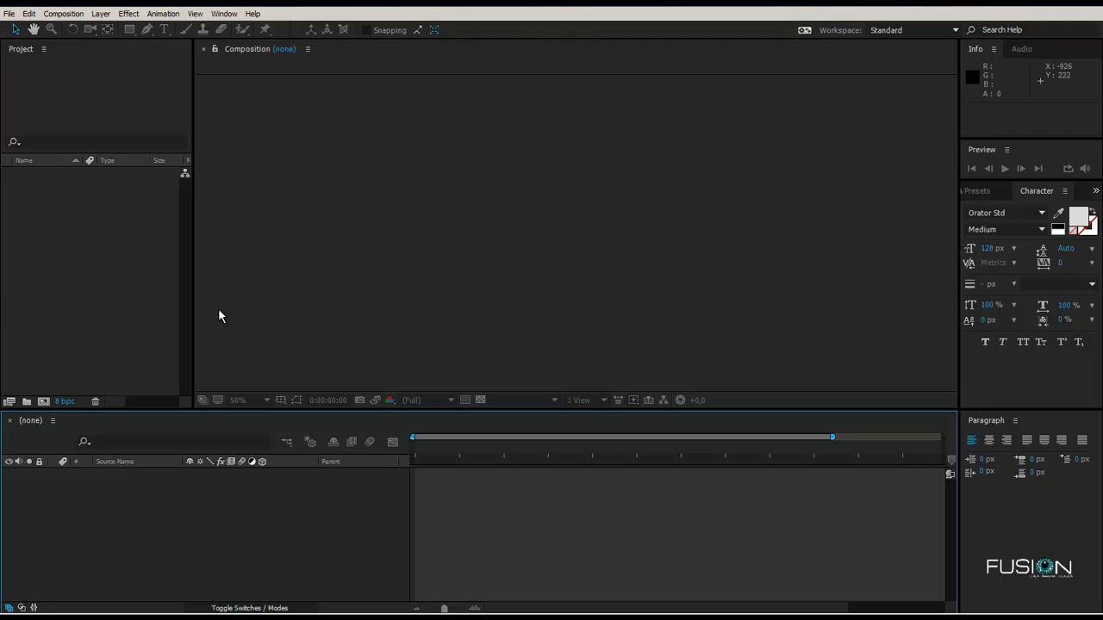
click(10, 14)
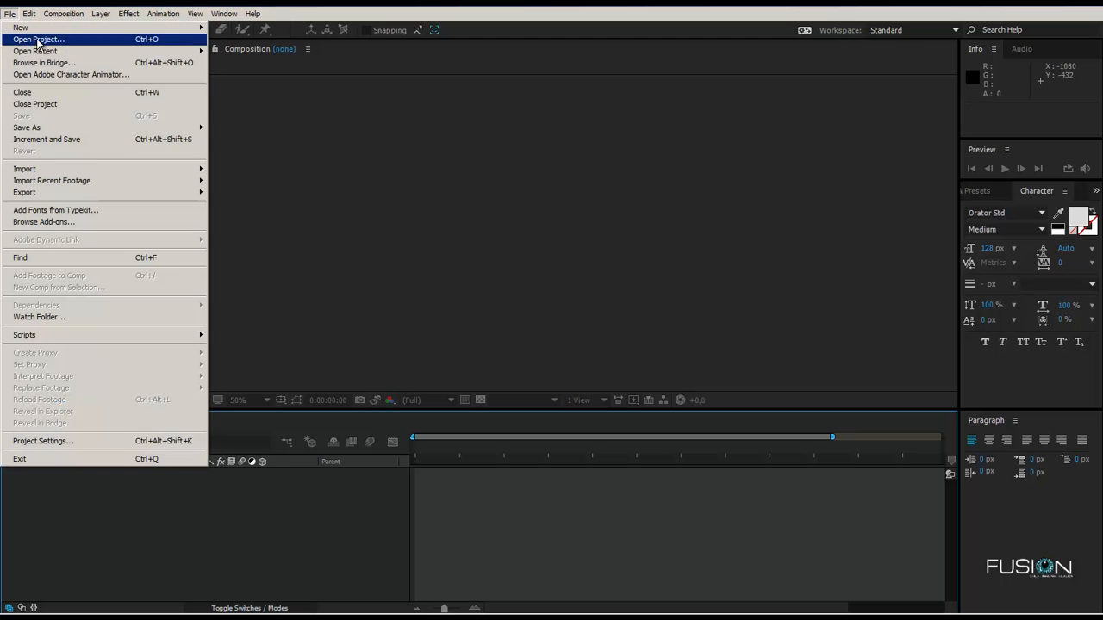
mouse_move(105, 173)
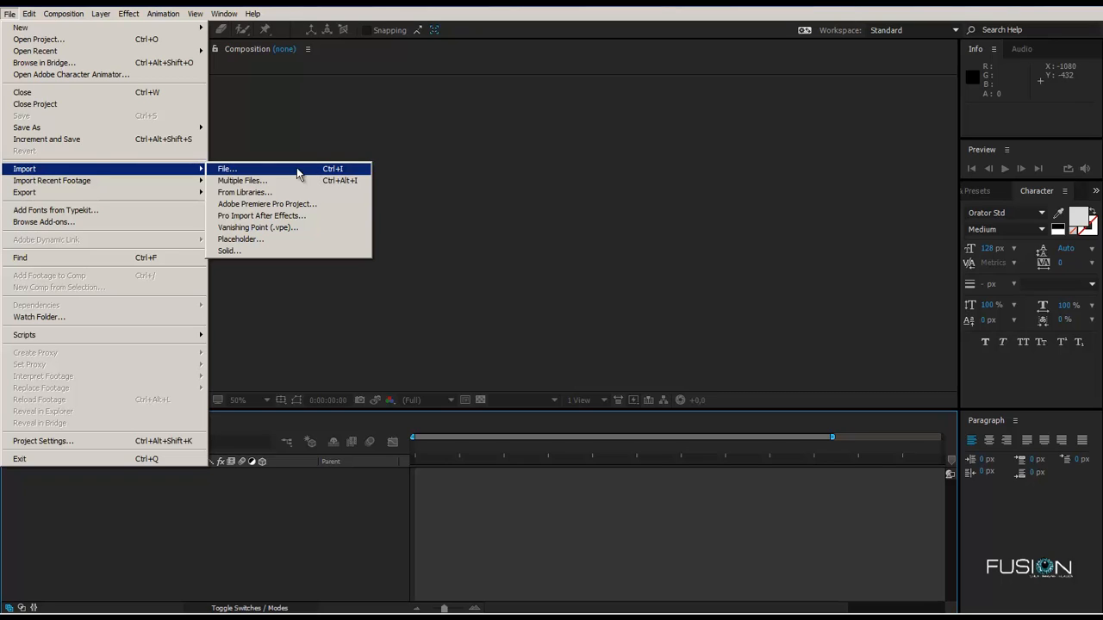
click(508, 214)
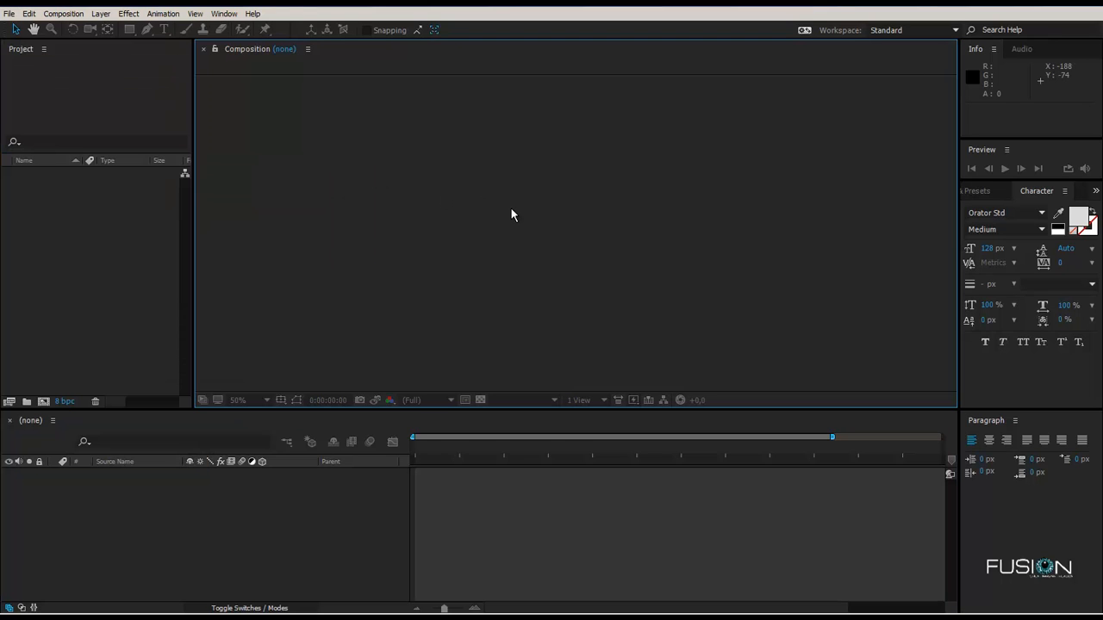
key(ctrl+i)
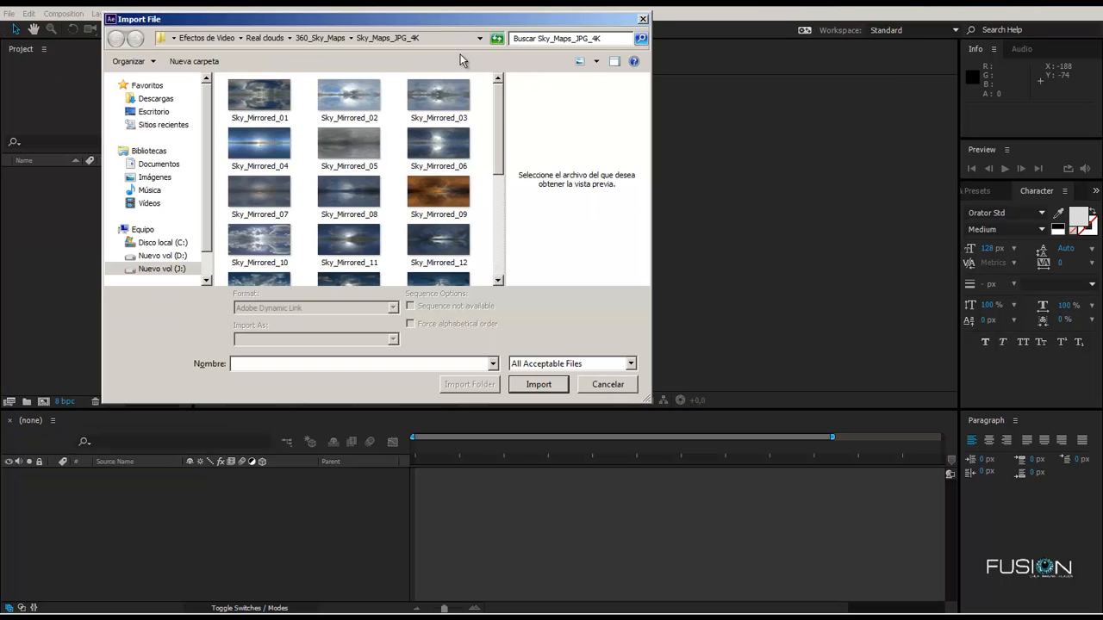
drag(500, 92, 542, 272)
click(606, 384)
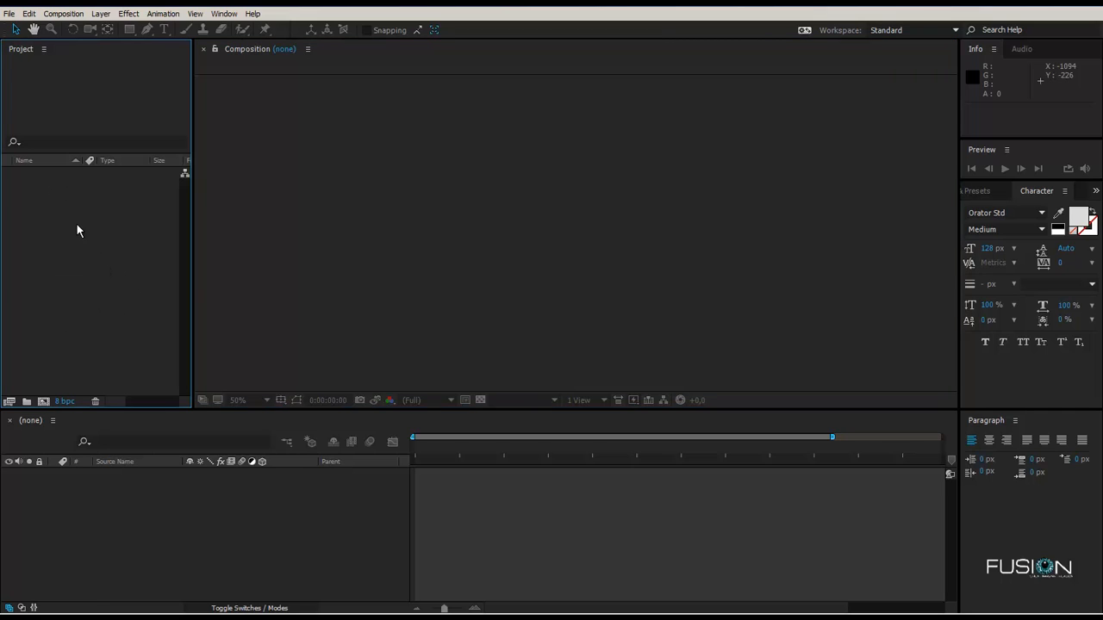
double_click(124, 221)
drag(324, 22, 369, 27)
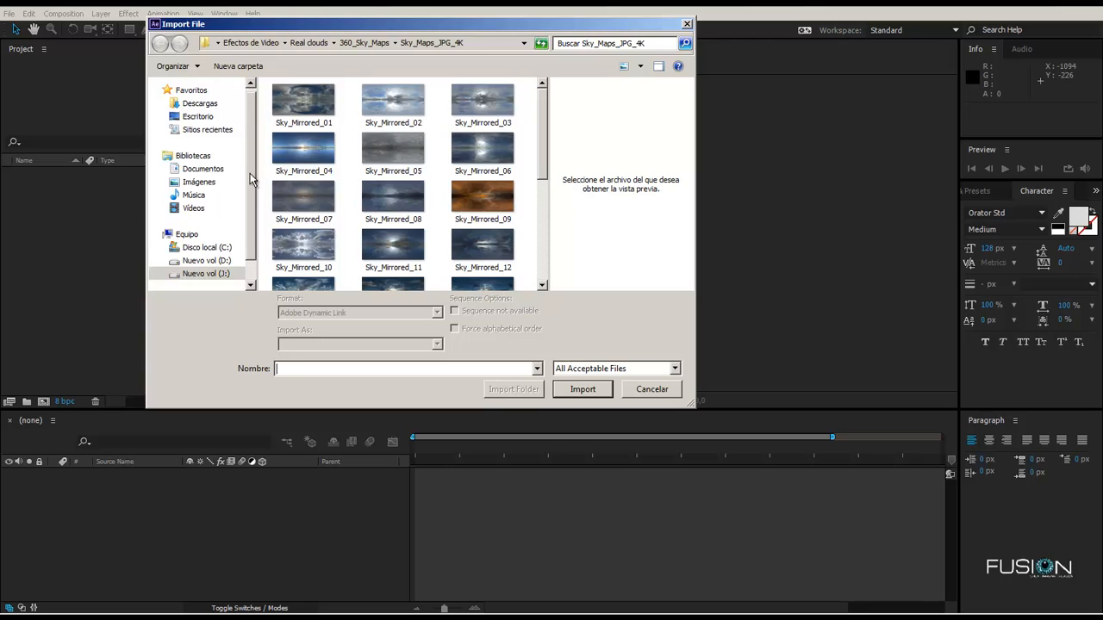
scroll(252, 185, down, 1)
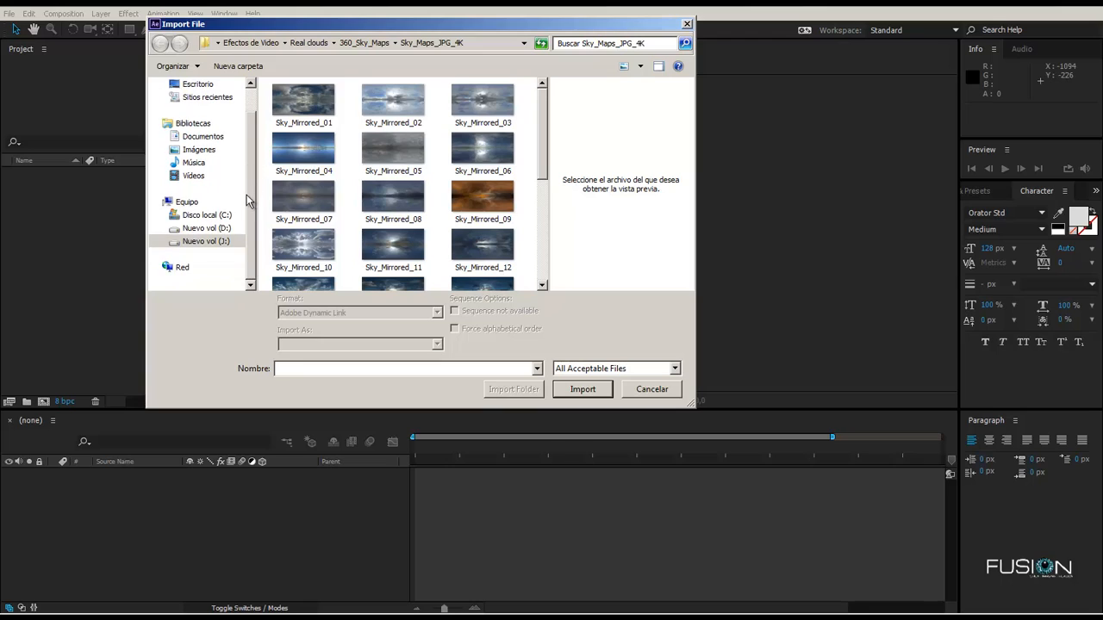
click(631, 388)
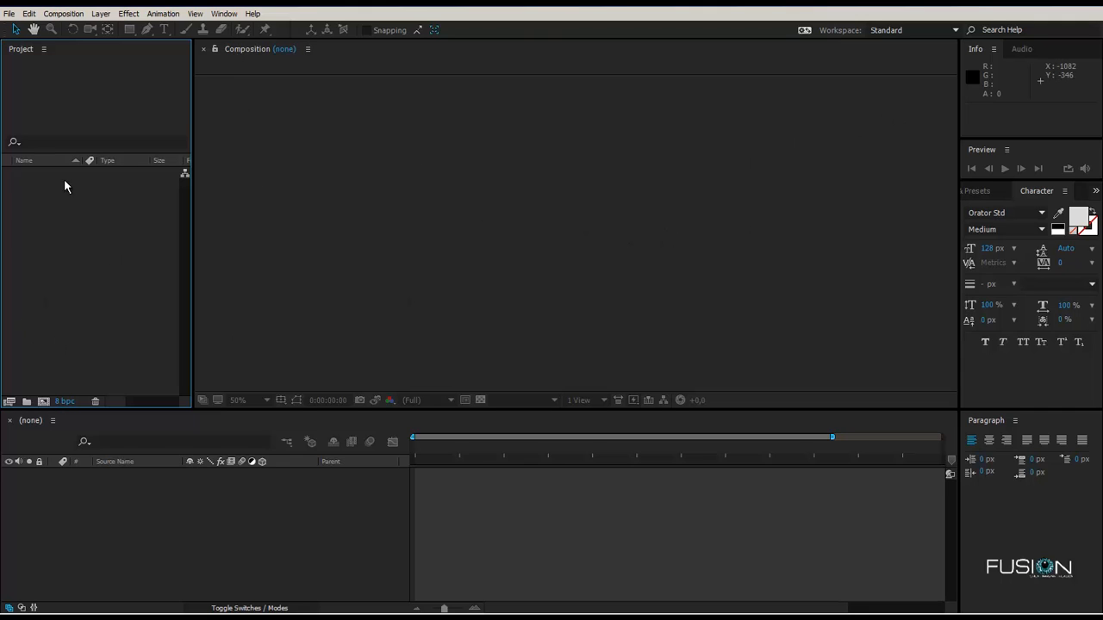
click(9, 14)
click(496, 200)
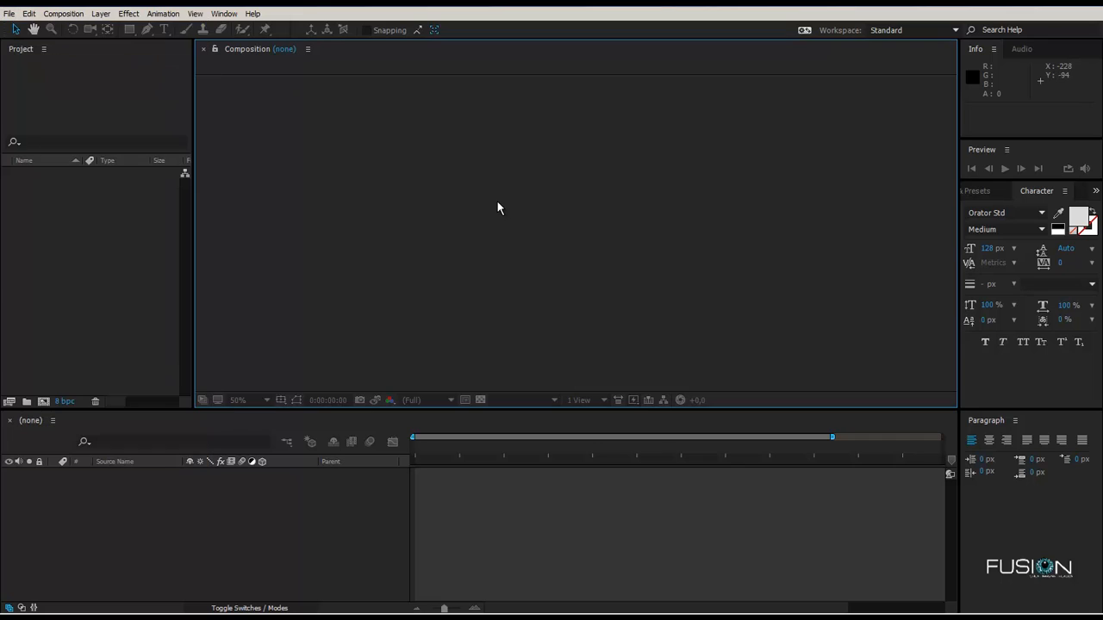
Import Prueba.tif from the Escritorio folder as footage, interpreting its alpha channel as Straight - Unmatted.
key(ctrl+i)
click(198, 116)
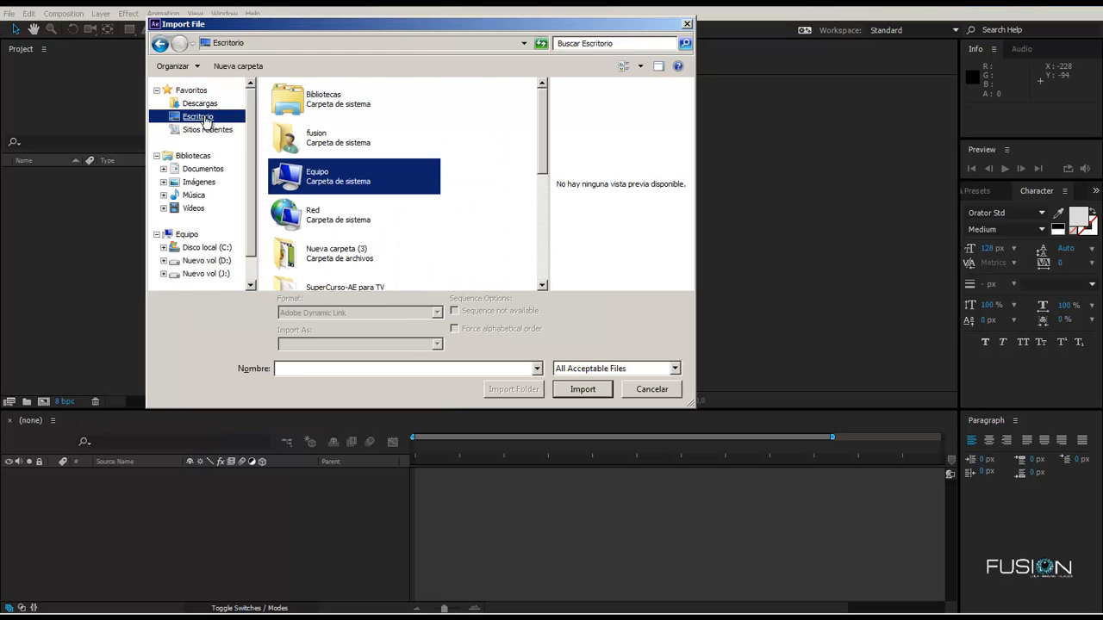
drag(543, 123, 524, 235)
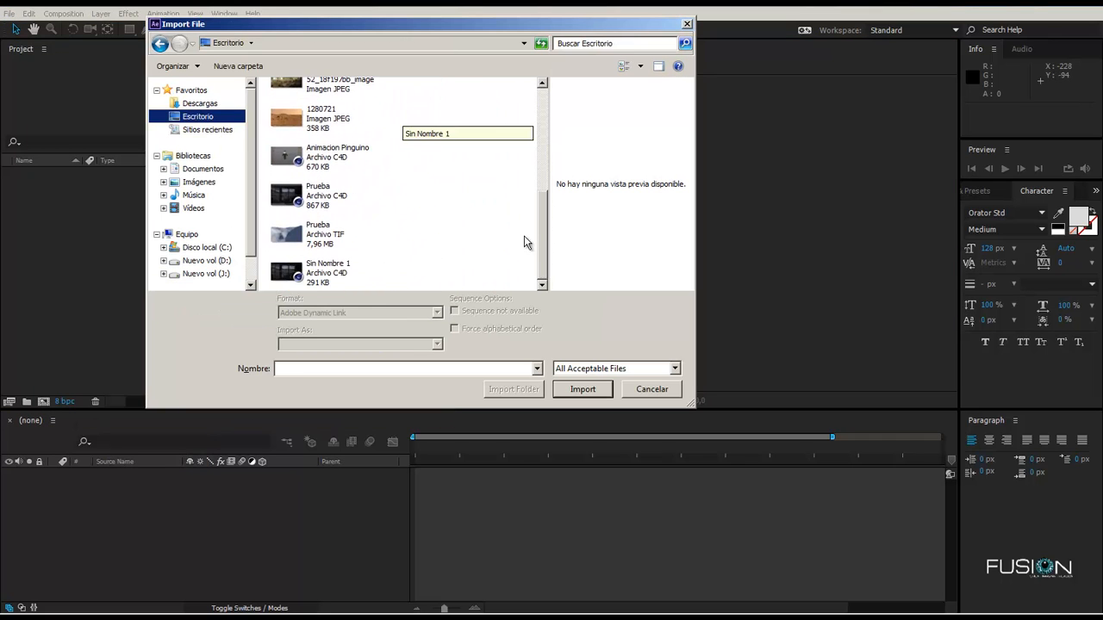
click(331, 226)
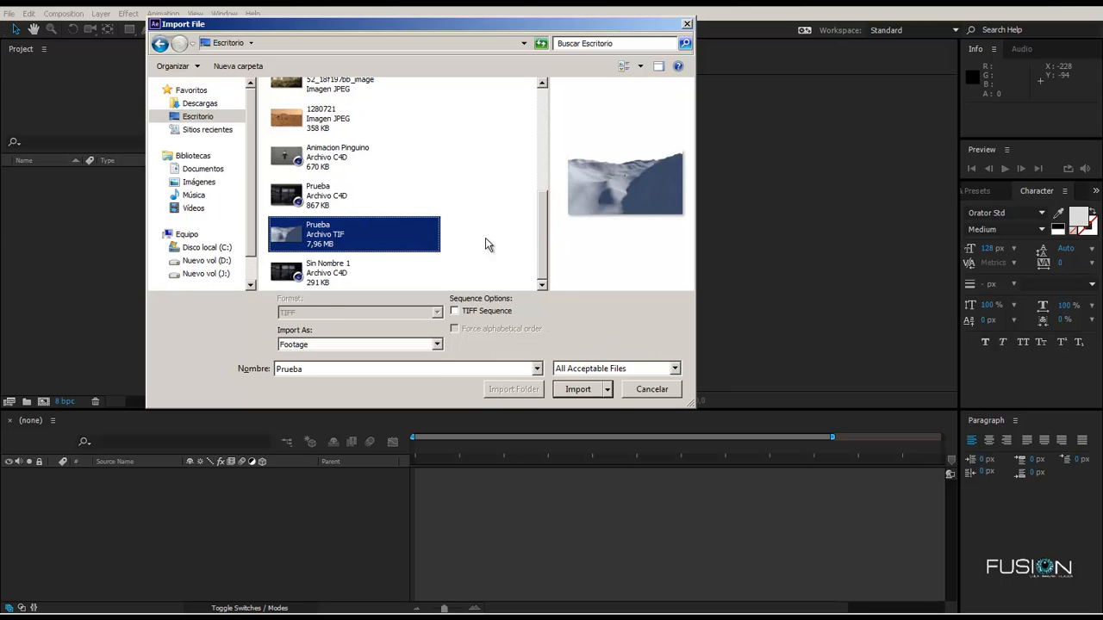
click(570, 390)
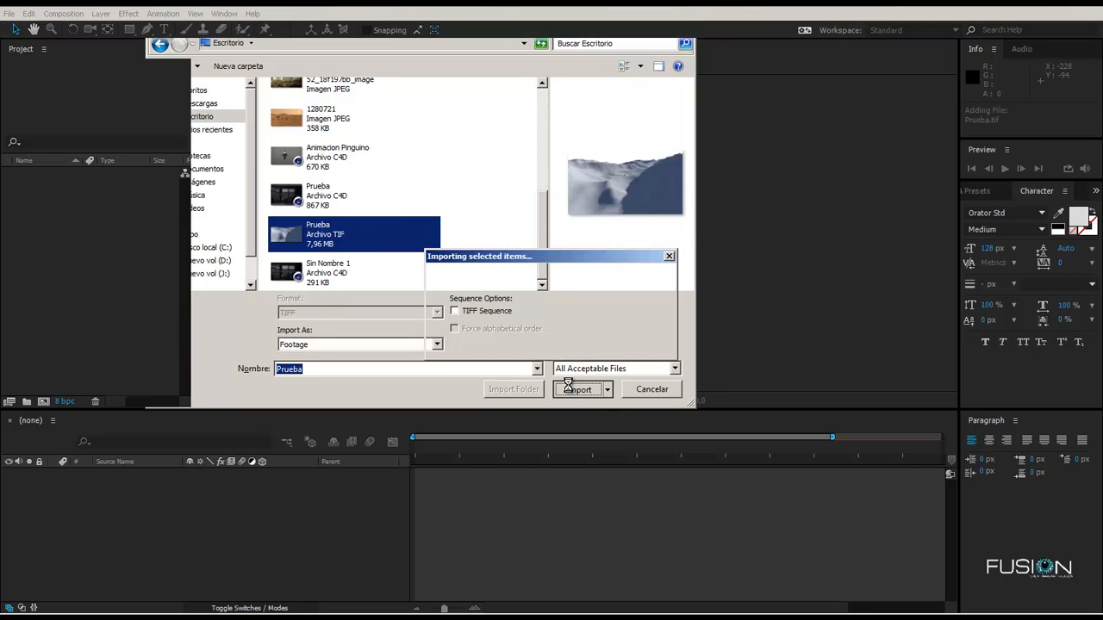
drag(504, 187, 387, 52)
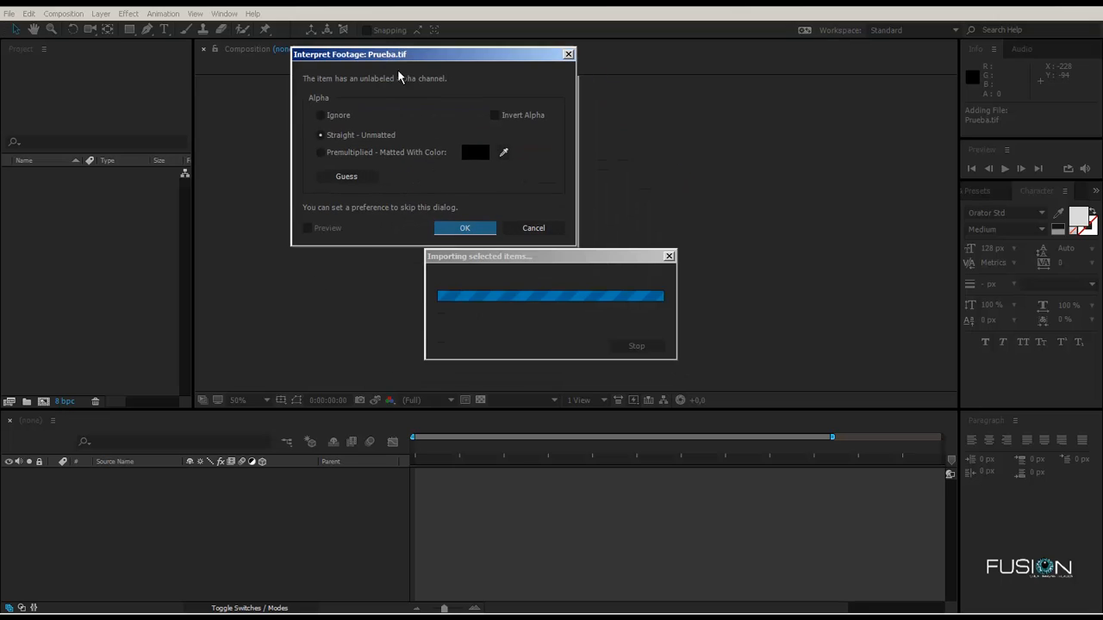
click(467, 228)
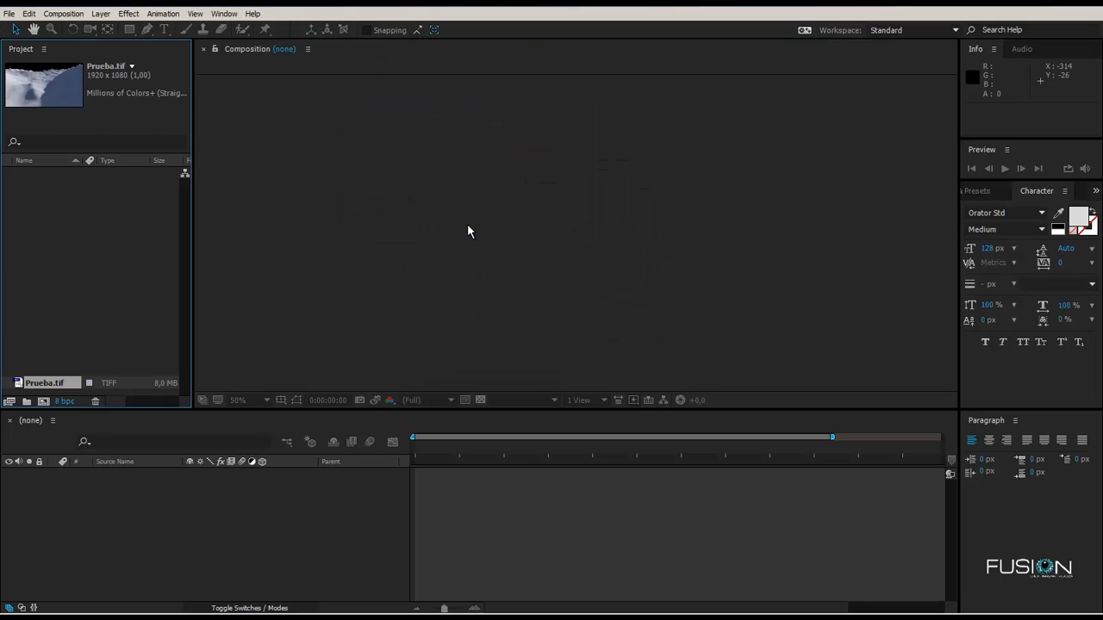
Select Prueba.tif in the Project panel and open it in the Footage viewer.
click(107, 289)
click(51, 381)
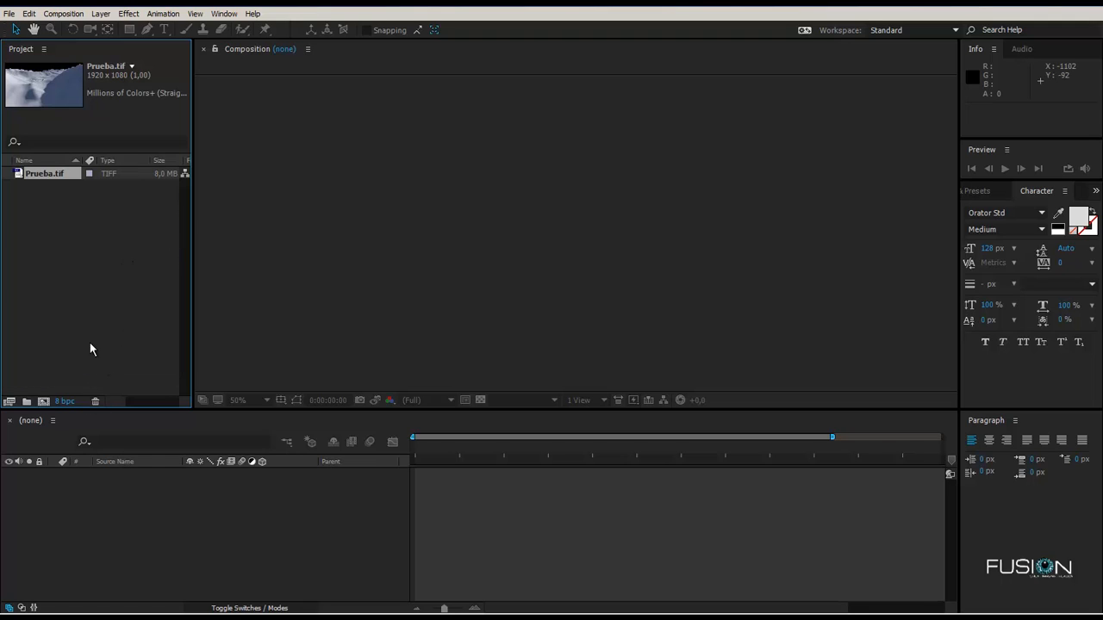
click(59, 199)
click(47, 176)
click(48, 217)
click(43, 176)
double_click(41, 173)
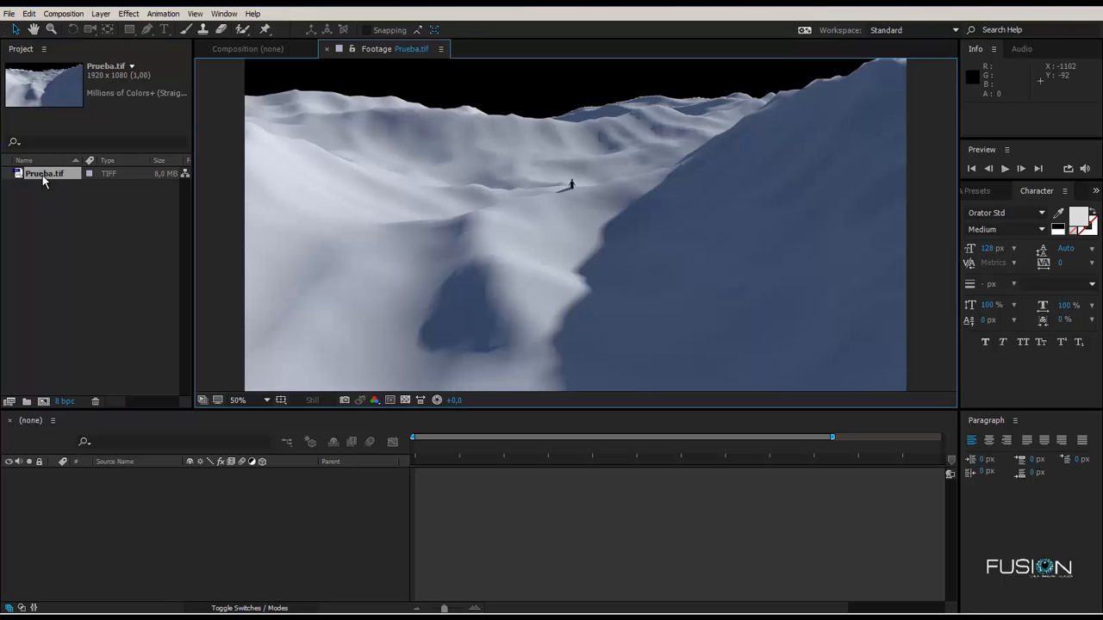
Inspect the Prueba.tif footage at 25% and 50% magnification and return to the Composition viewer.
key(comma)
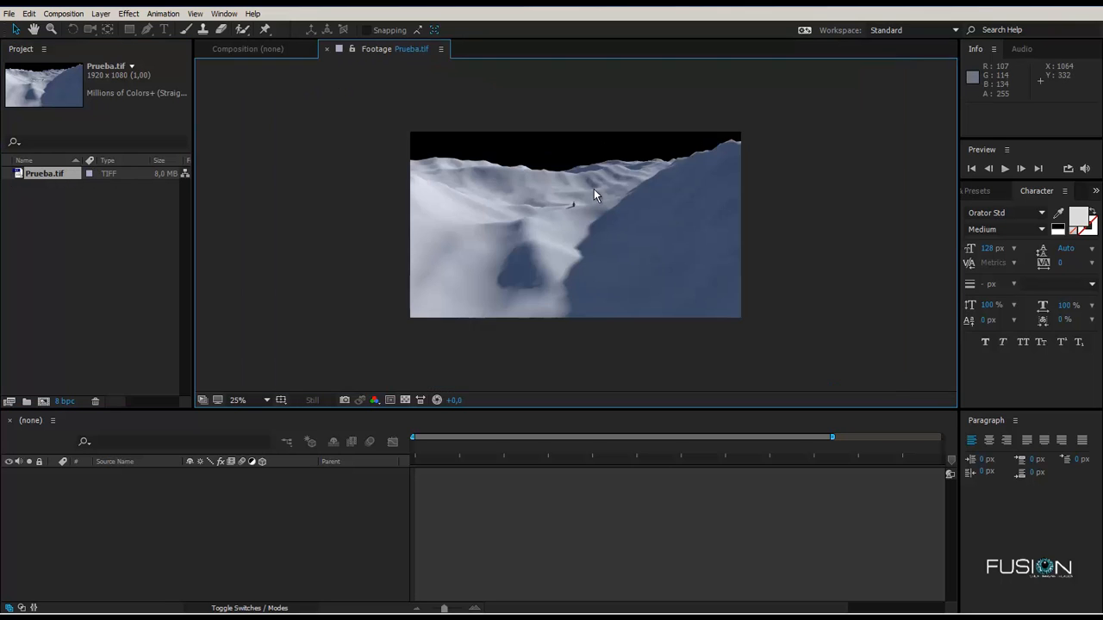
key(period)
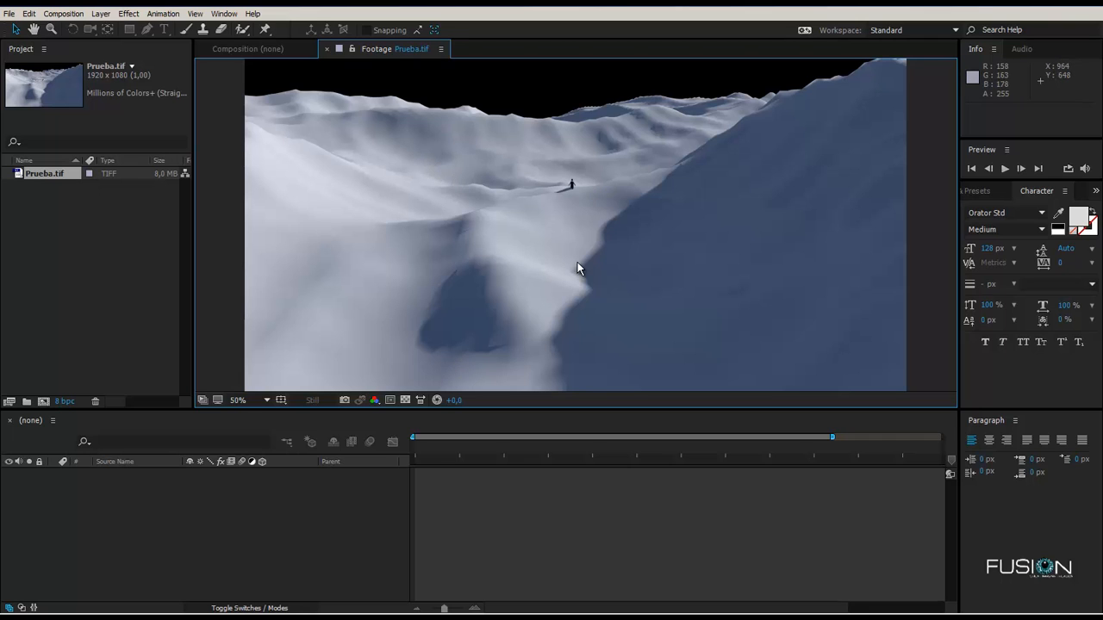
key(period)
key(comma)
click(249, 49)
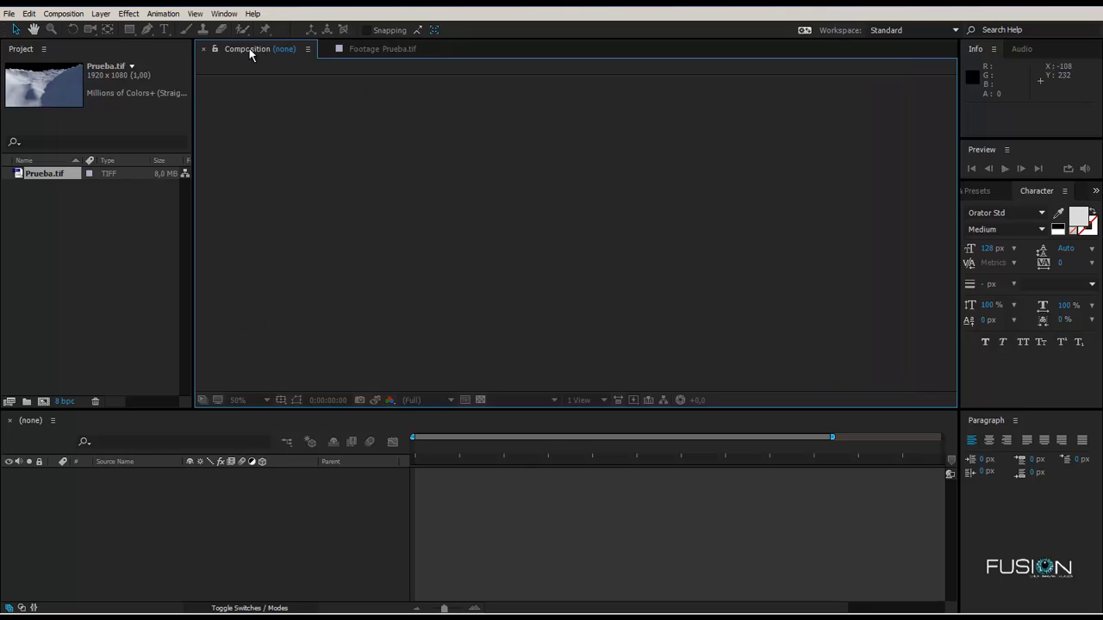
click(53, 259)
click(28, 175)
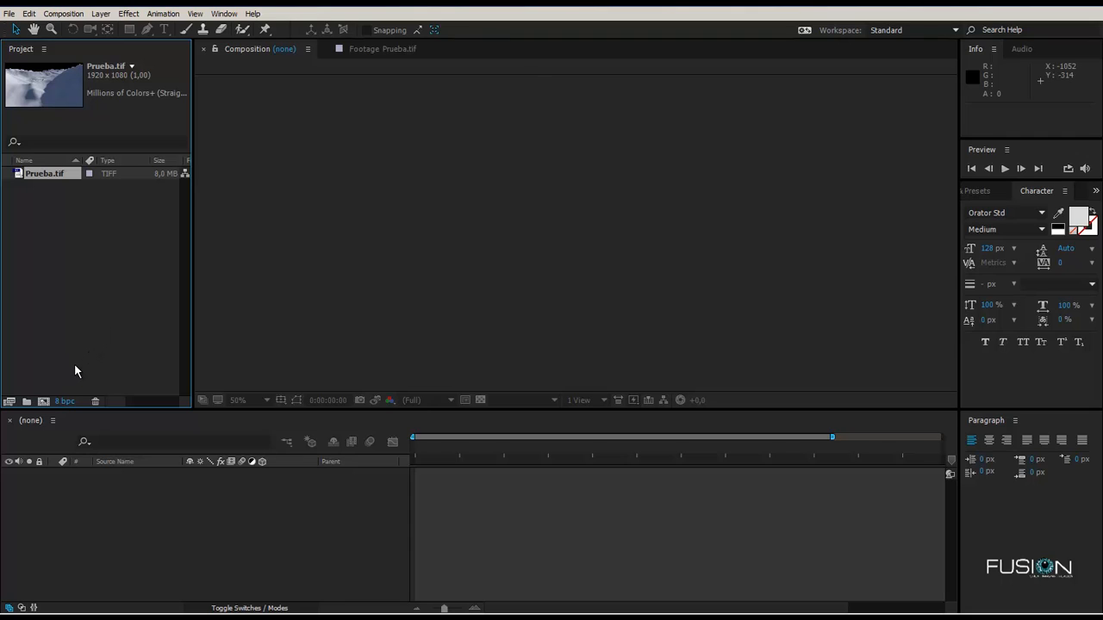
click(62, 15)
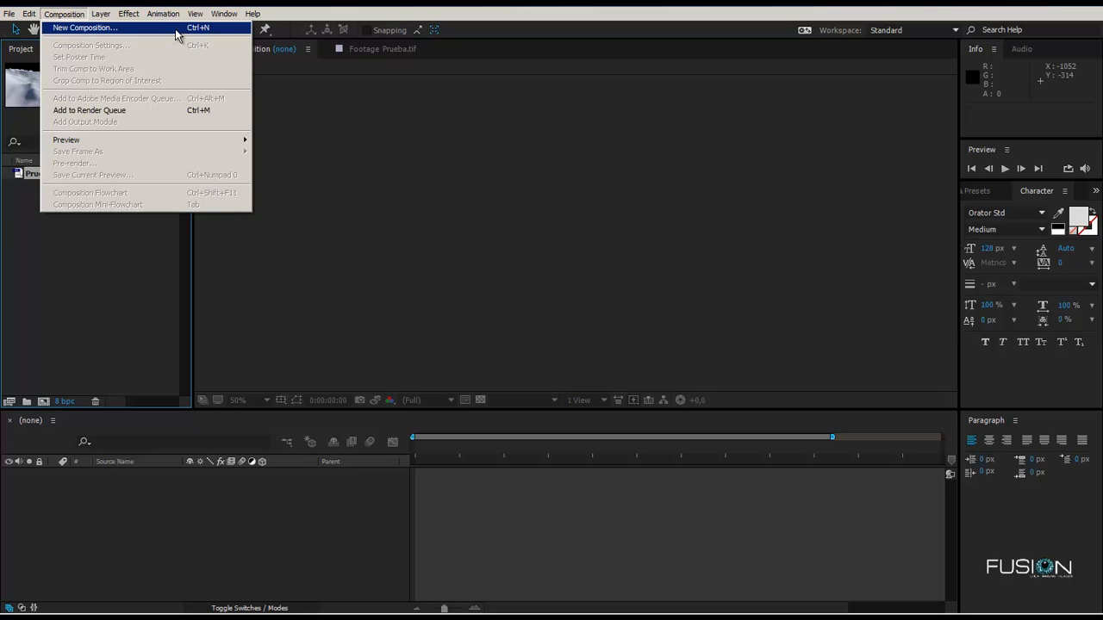
click(367, 227)
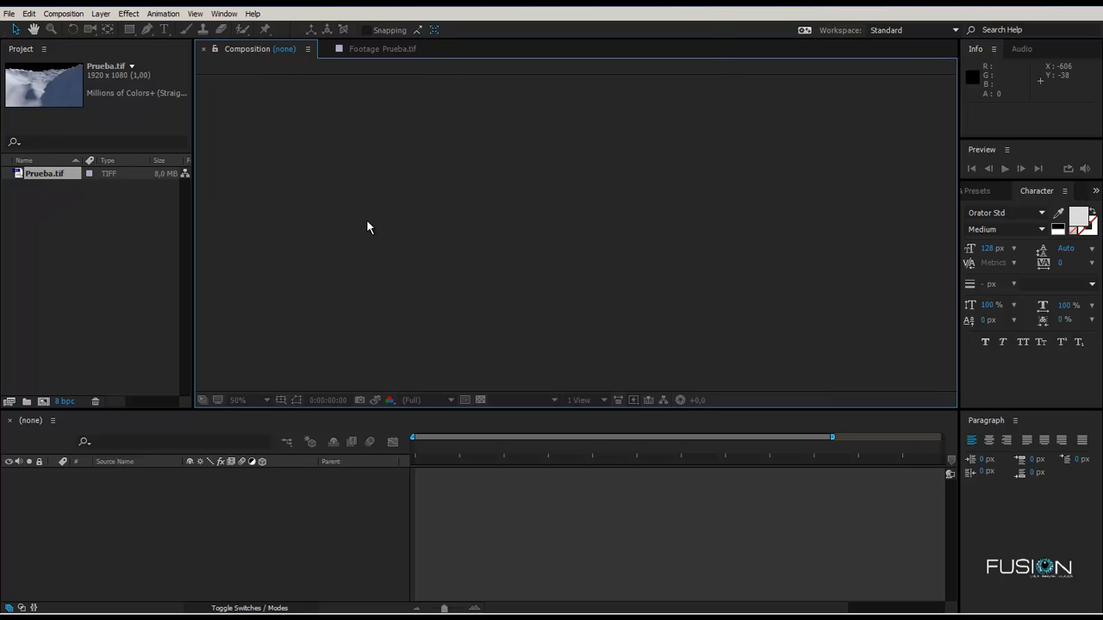
drag(524, 13, 462, 62)
key(Escape)
click(66, 376)
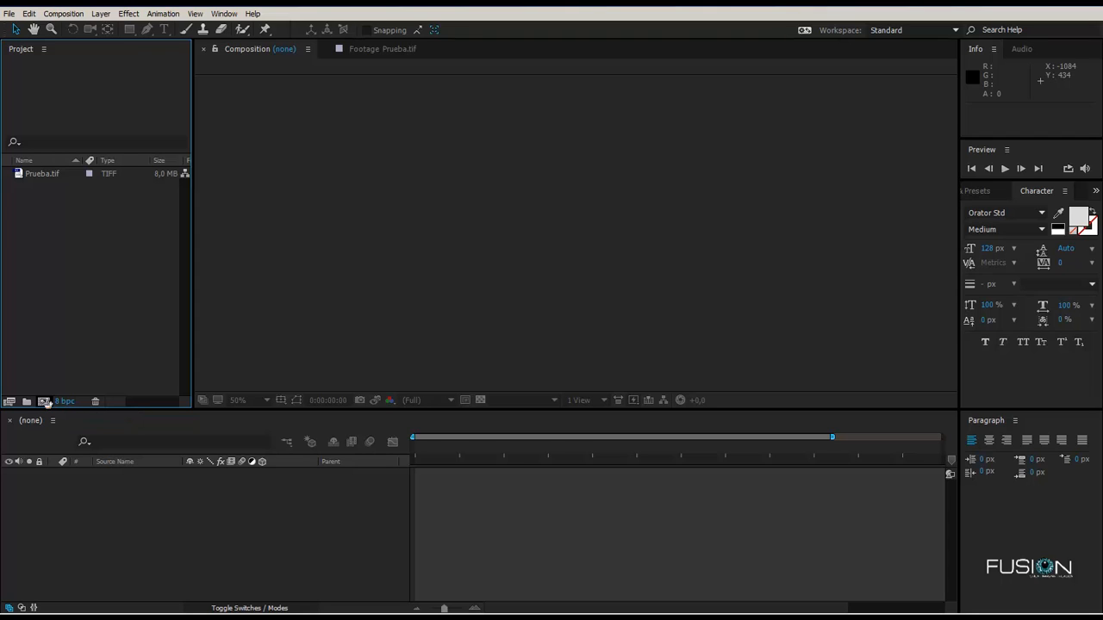
click(43, 402)
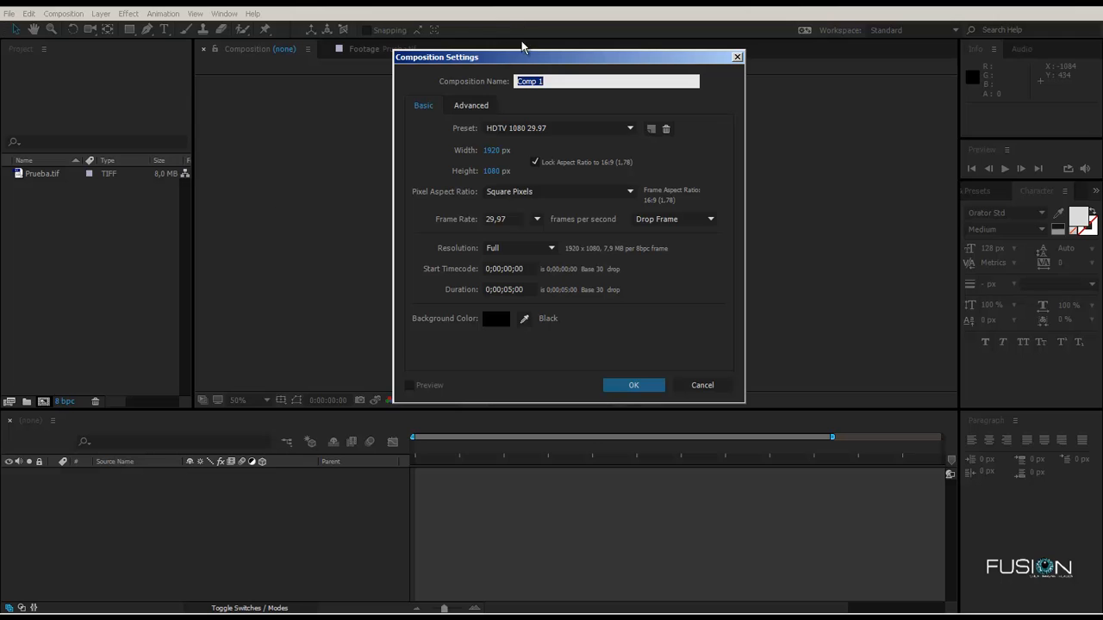
drag(524, 49, 426, 52)
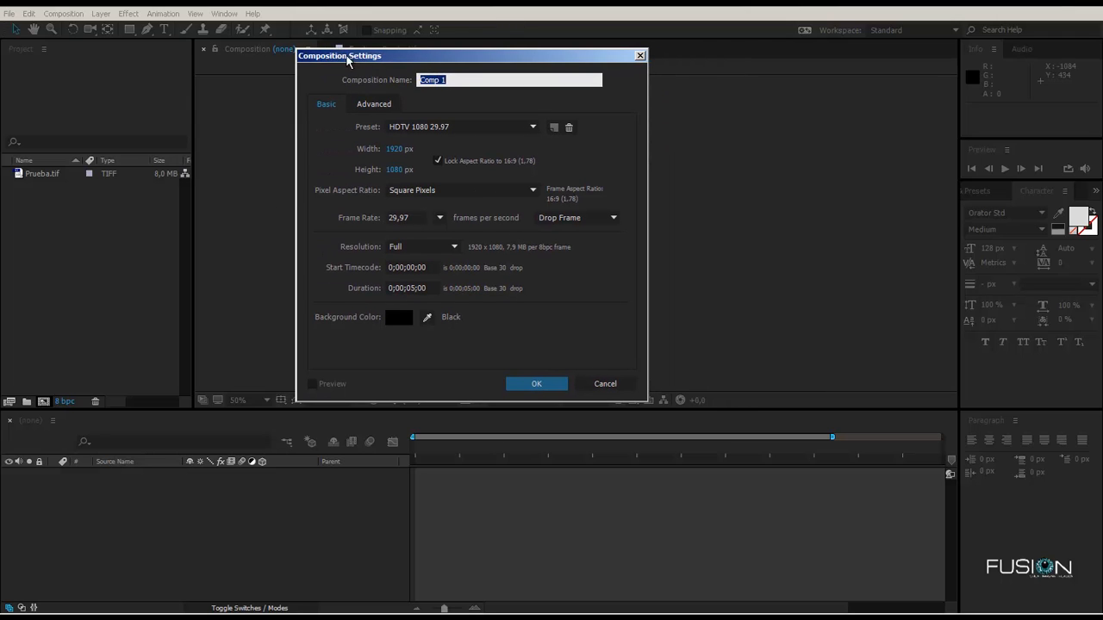
drag(349, 57, 254, 56)
click(510, 384)
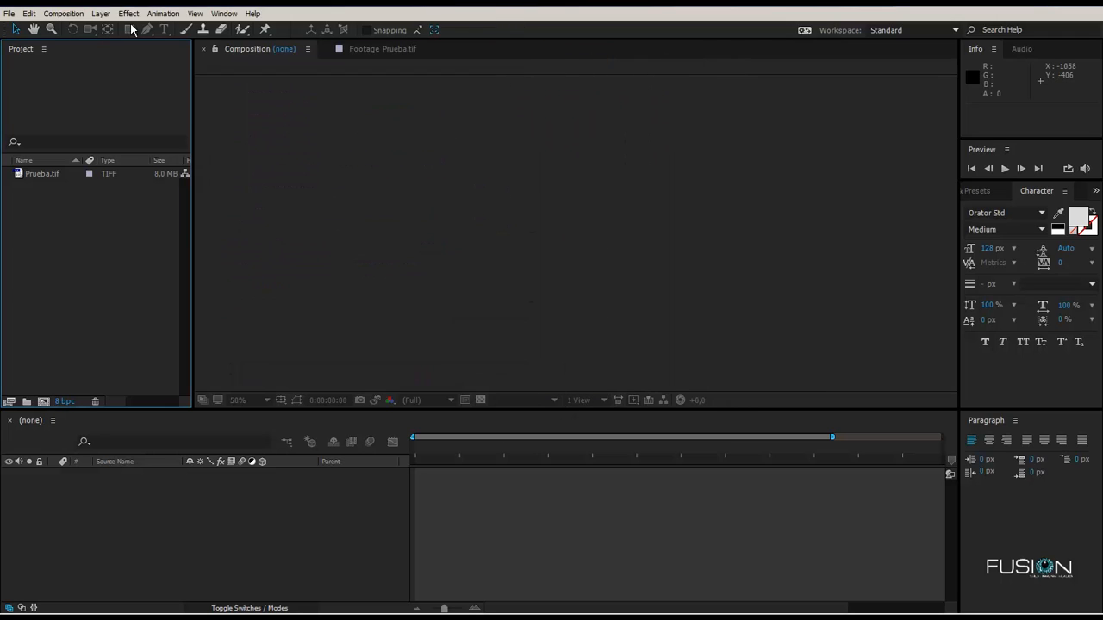
click(72, 17)
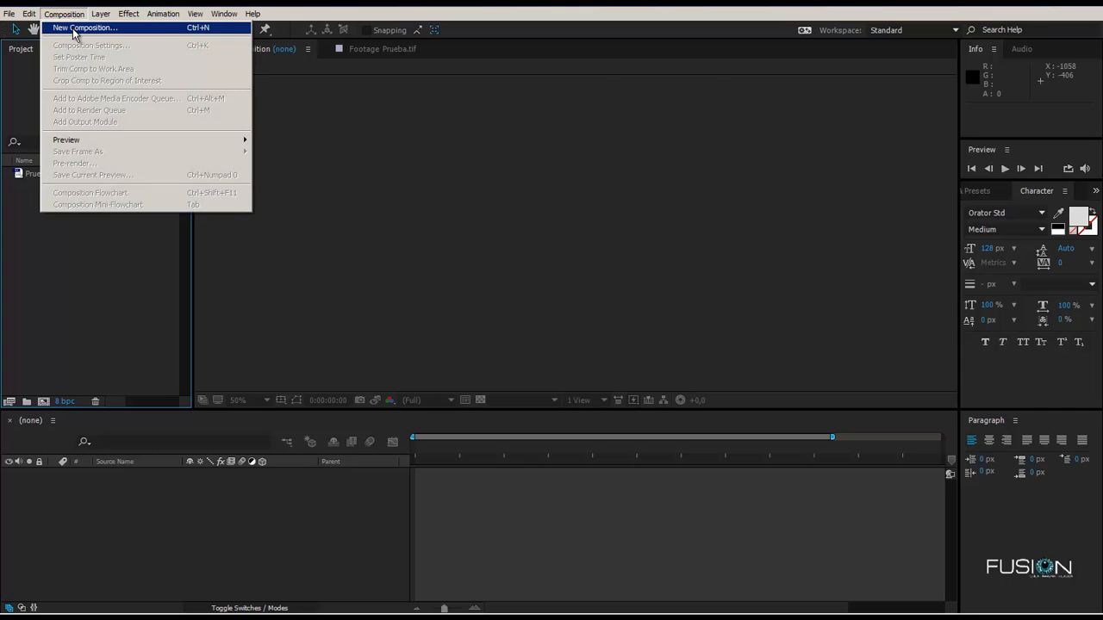
click(72, 325)
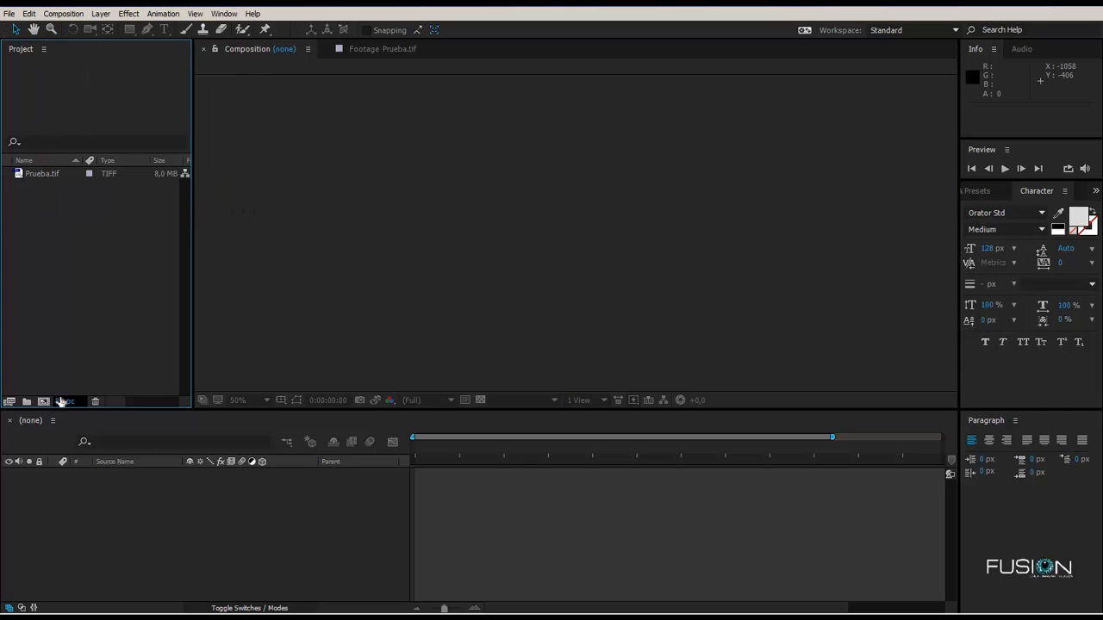
Start a new composition and name it Spot_01.
click(43, 402)
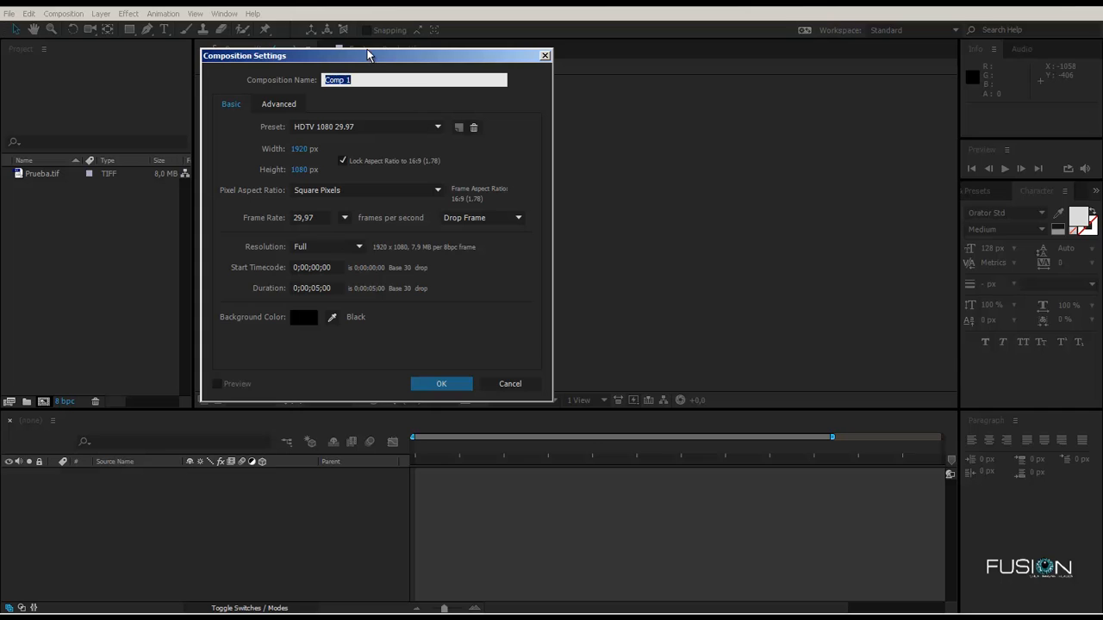
drag(371, 53, 711, 52)
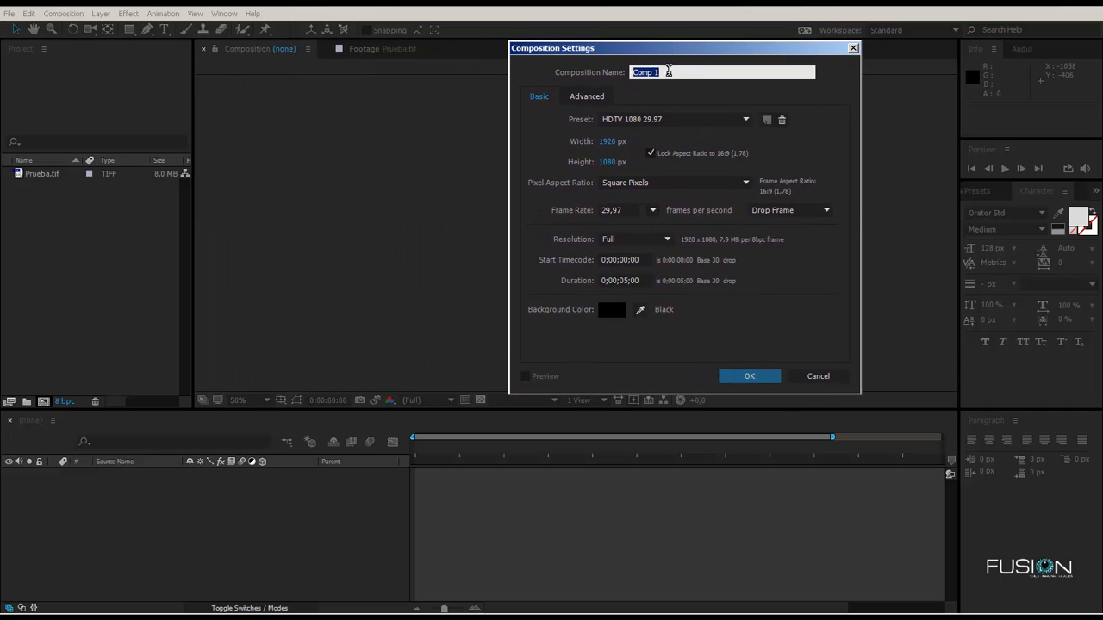
click(670, 72)
drag(604, 54, 415, 54)
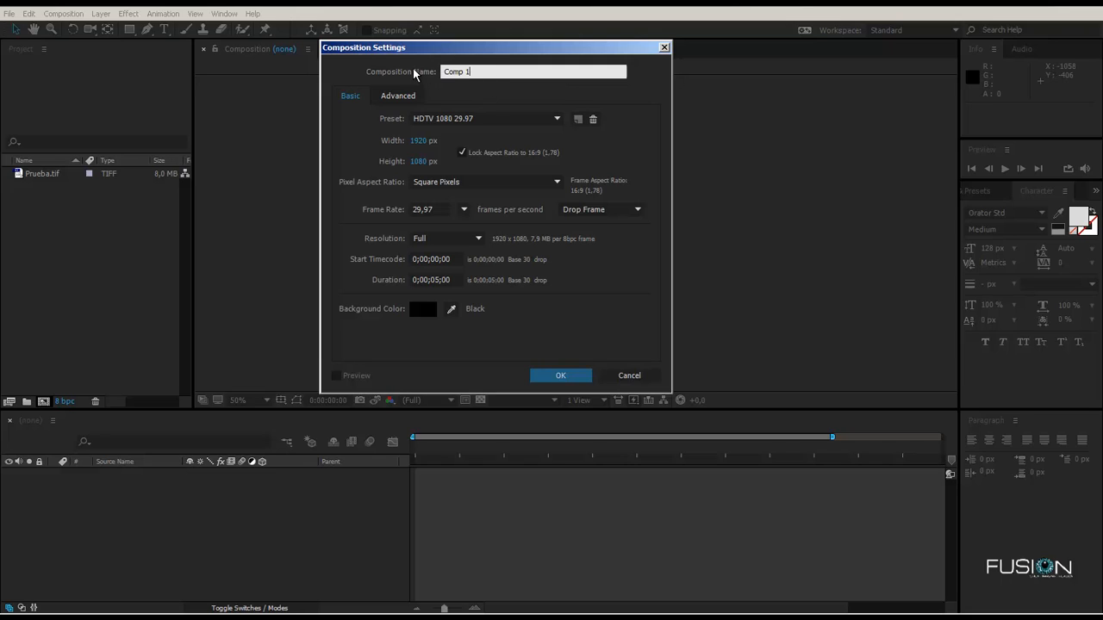
drag(476, 72, 299, 70)
text(Spot_01)
Examine the advanced settings of the new composition, return to the basic ones and move the dialog aside.
click(385, 99)
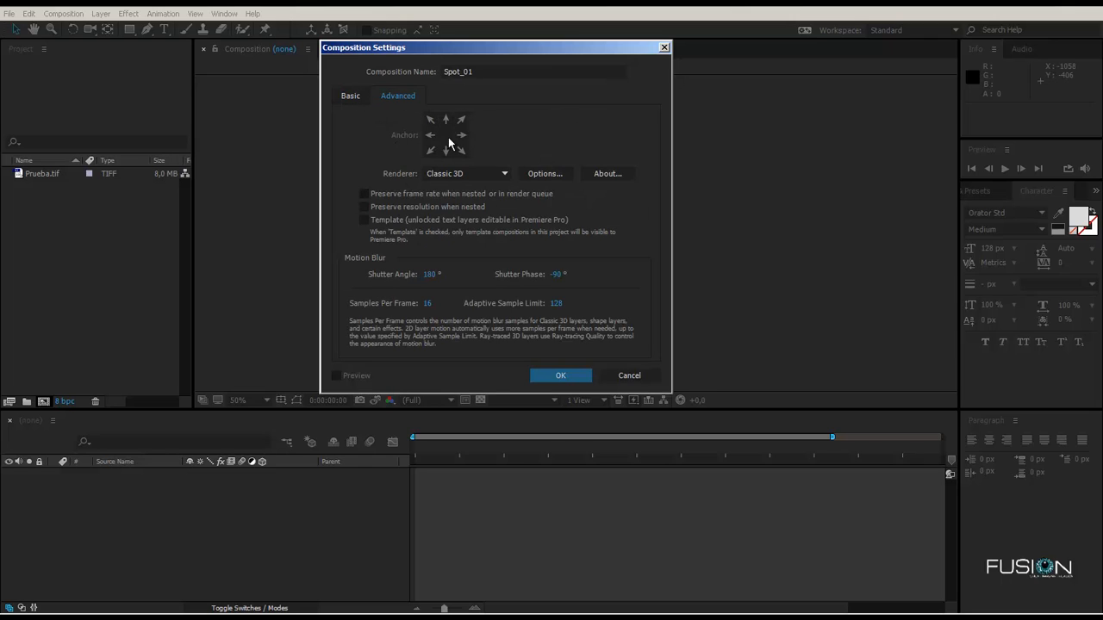
click(355, 102)
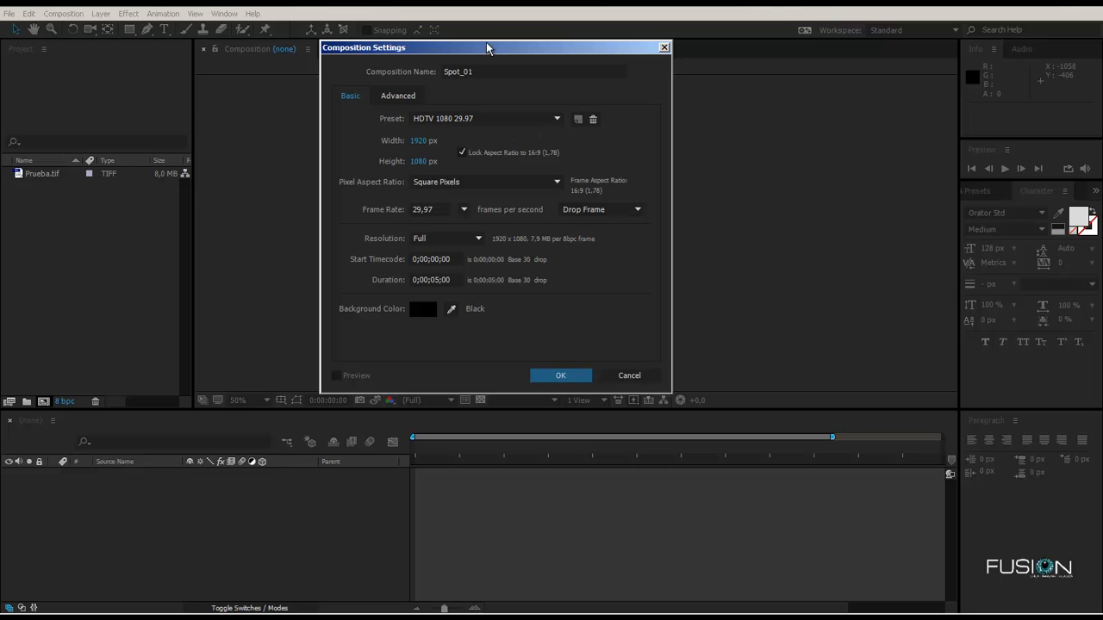
drag(414, 54, 286, 71)
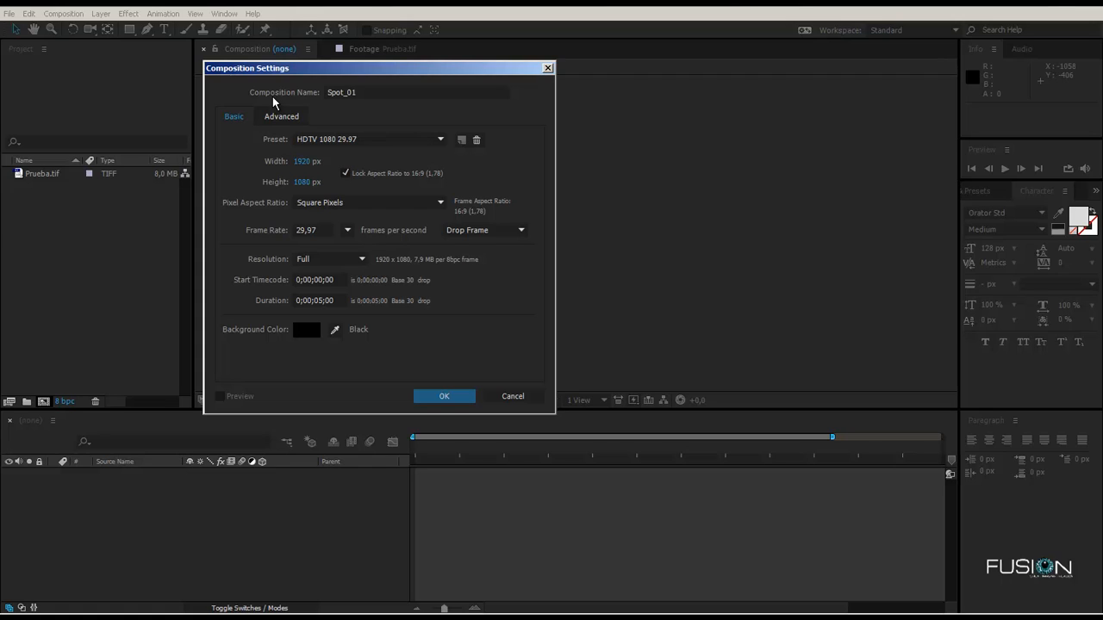
drag(298, 67, 700, 69)
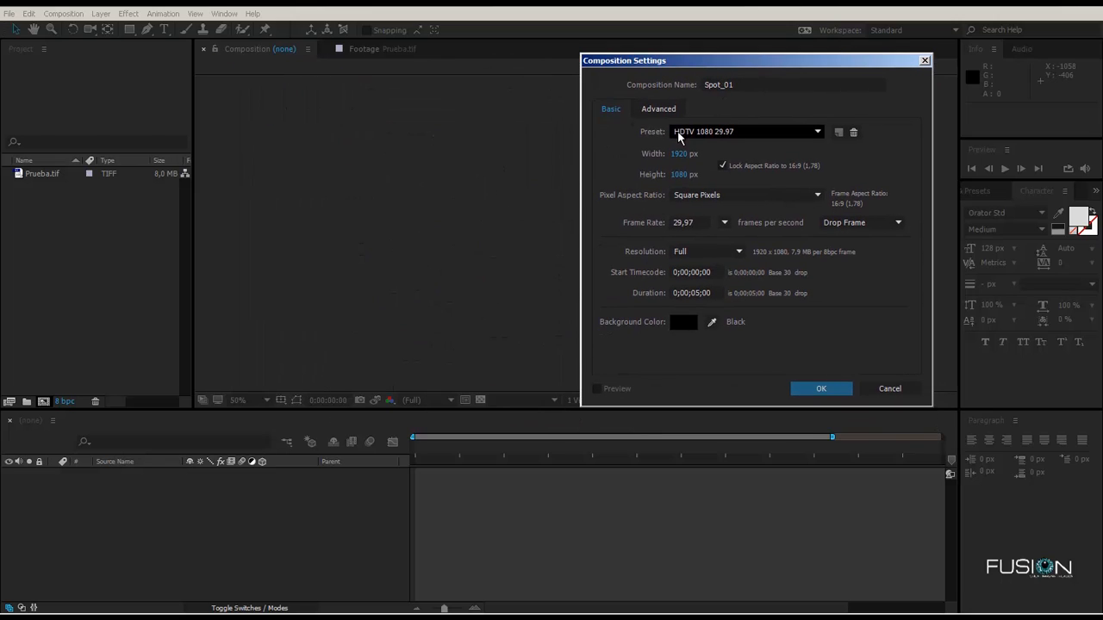
Review the available composition presets, keeping HDTV 1080 29.97 and the composition name as they are.
click(713, 133)
click(750, 113)
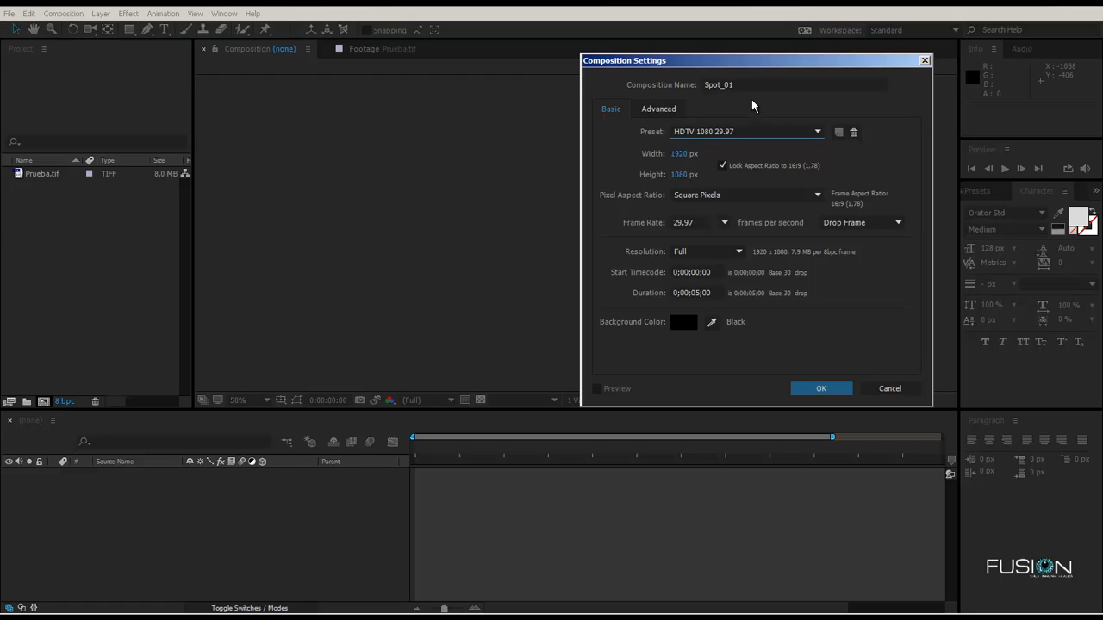
drag(744, 85, 681, 85)
click(758, 85)
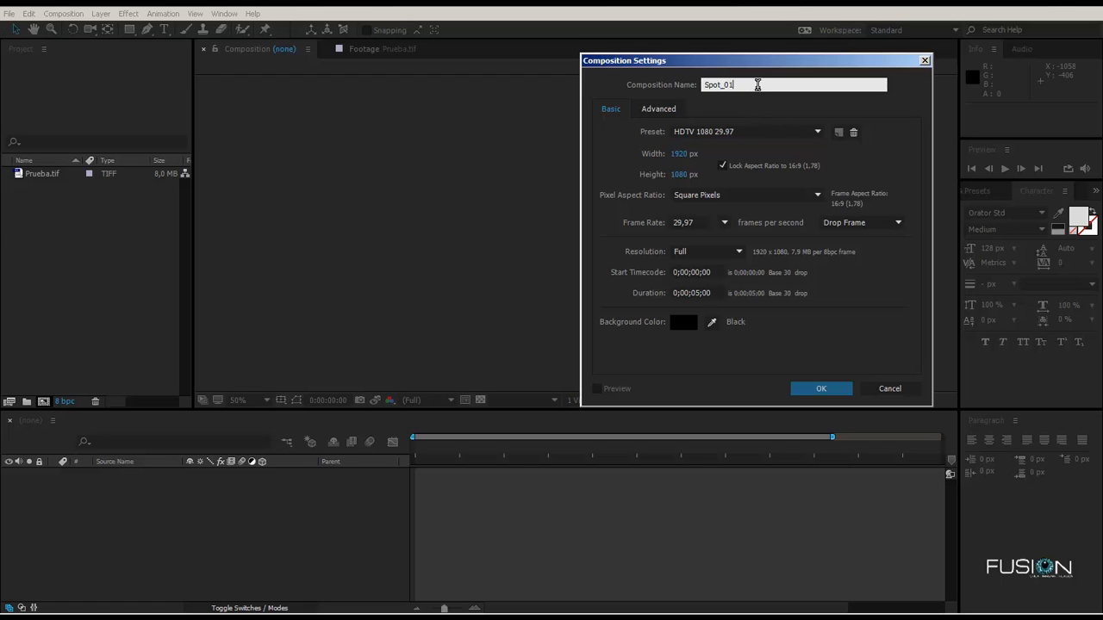
click(758, 102)
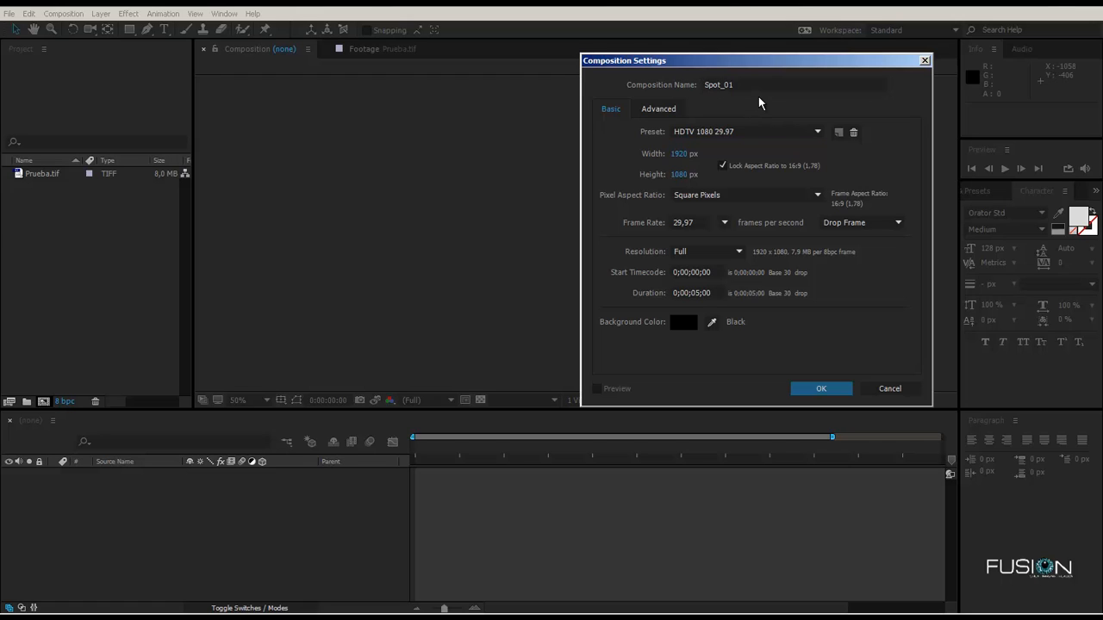
click(684, 134)
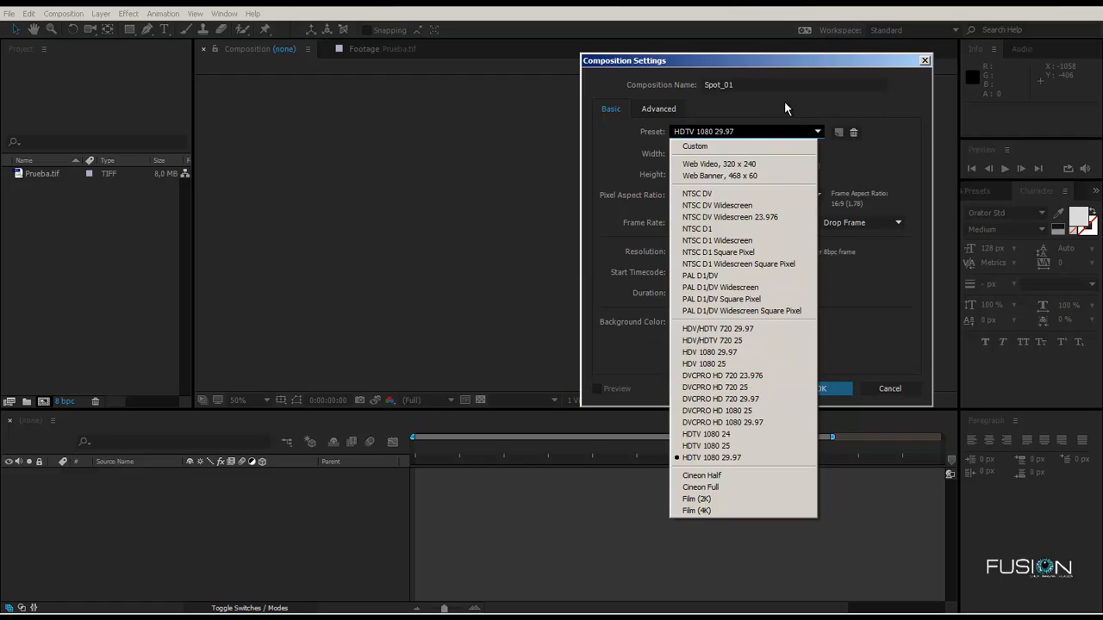
click(713, 131)
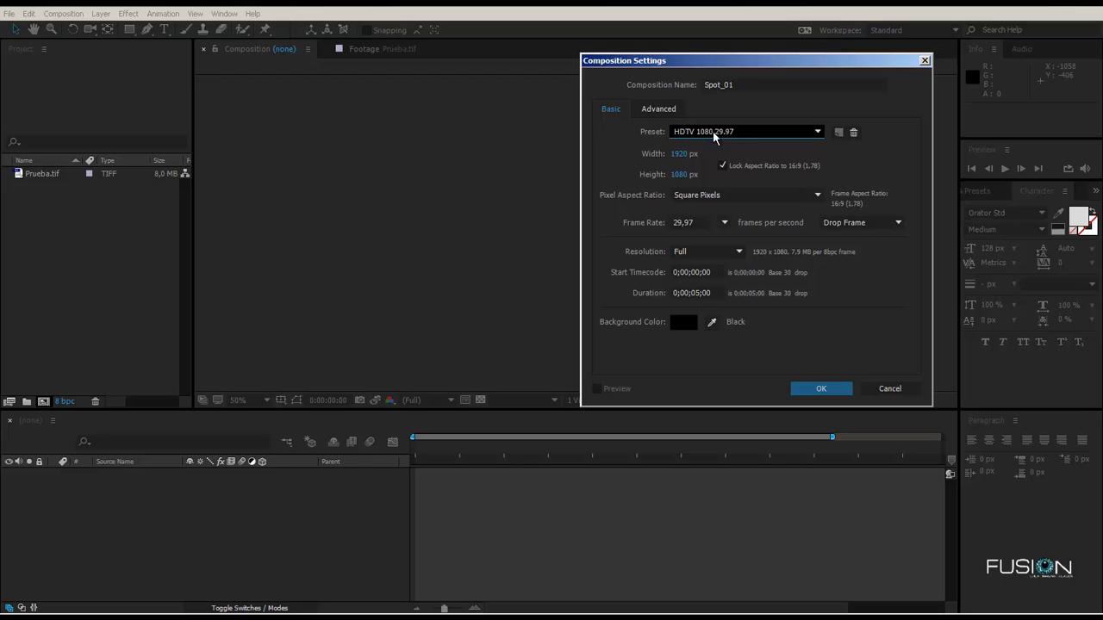
click(714, 133)
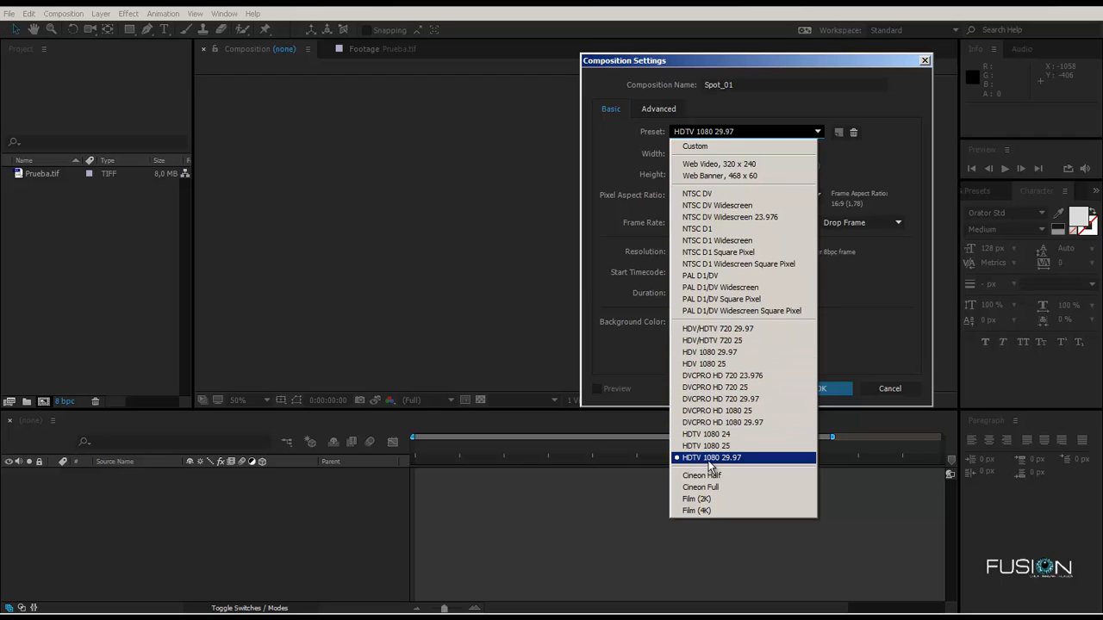
click(856, 316)
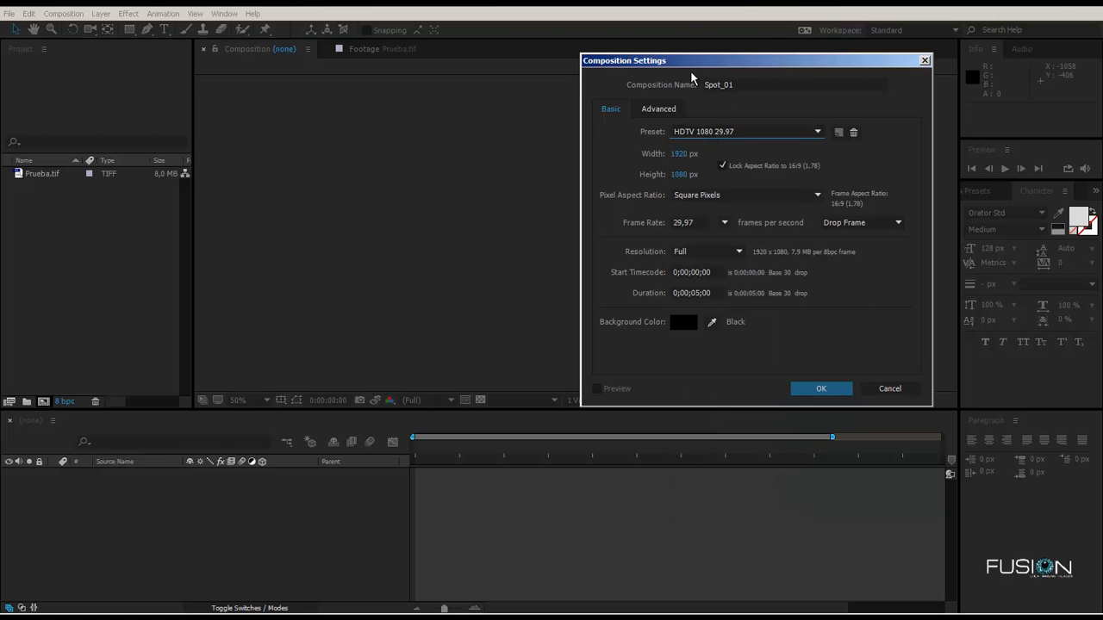
drag(694, 62, 492, 12)
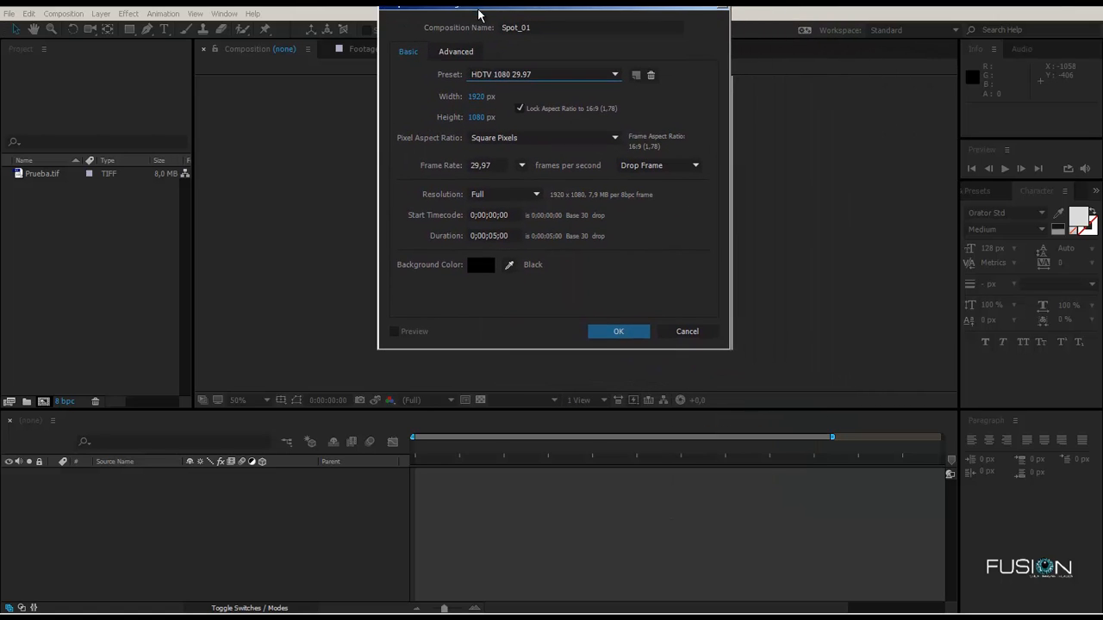
Choose the HDTV 1080 29.97 preset for the composition again and reposition the settings dialog.
click(504, 75)
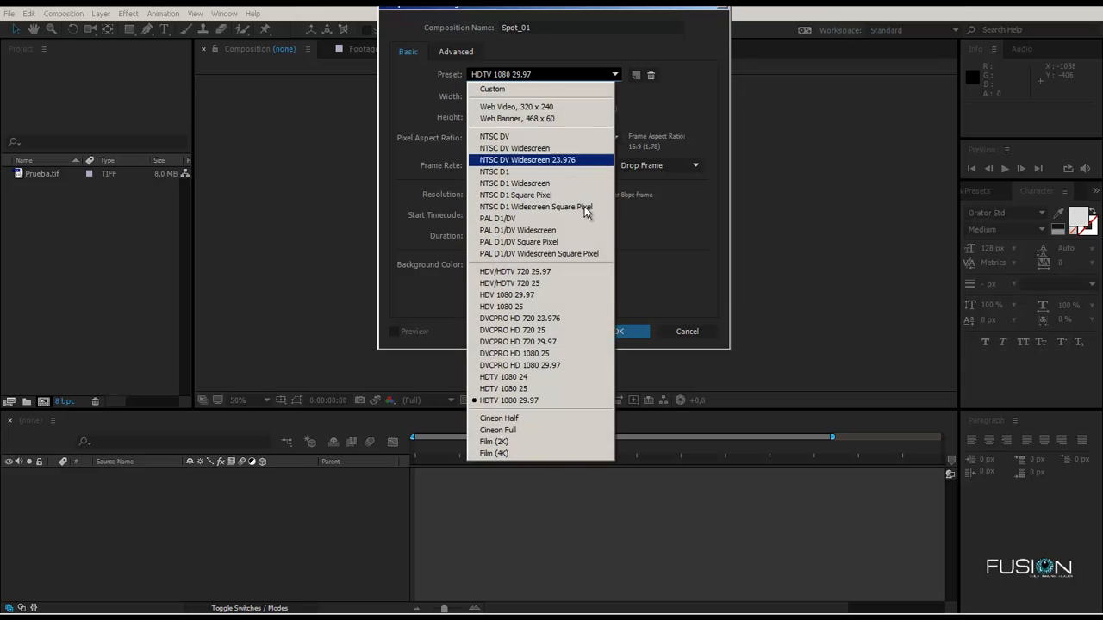
click(530, 402)
drag(509, 11, 553, 38)
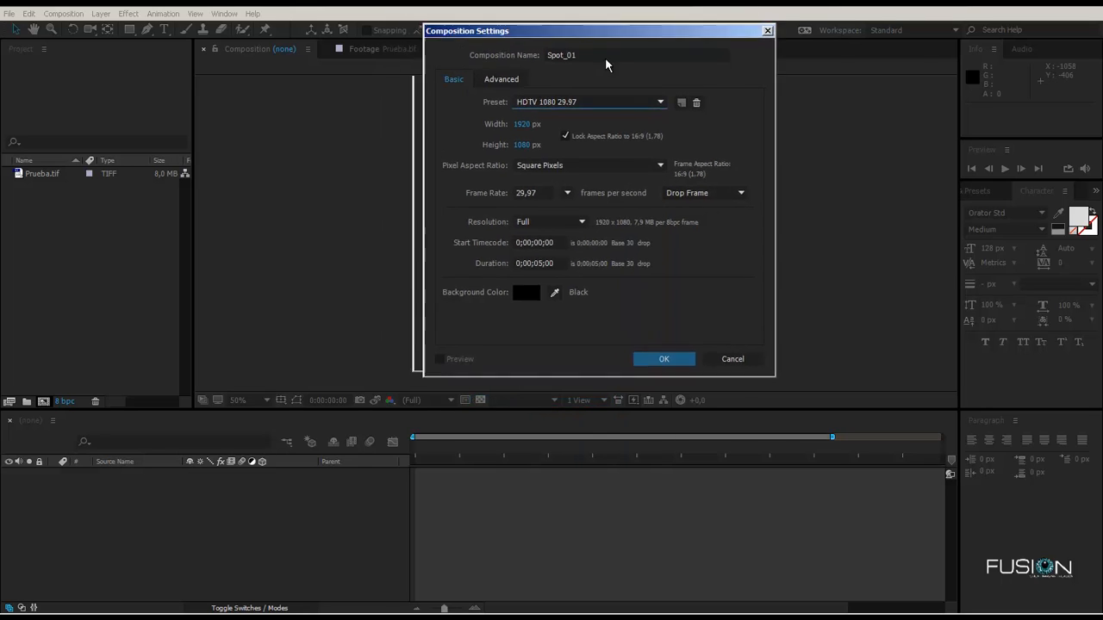
drag(605, 65, 653, 58)
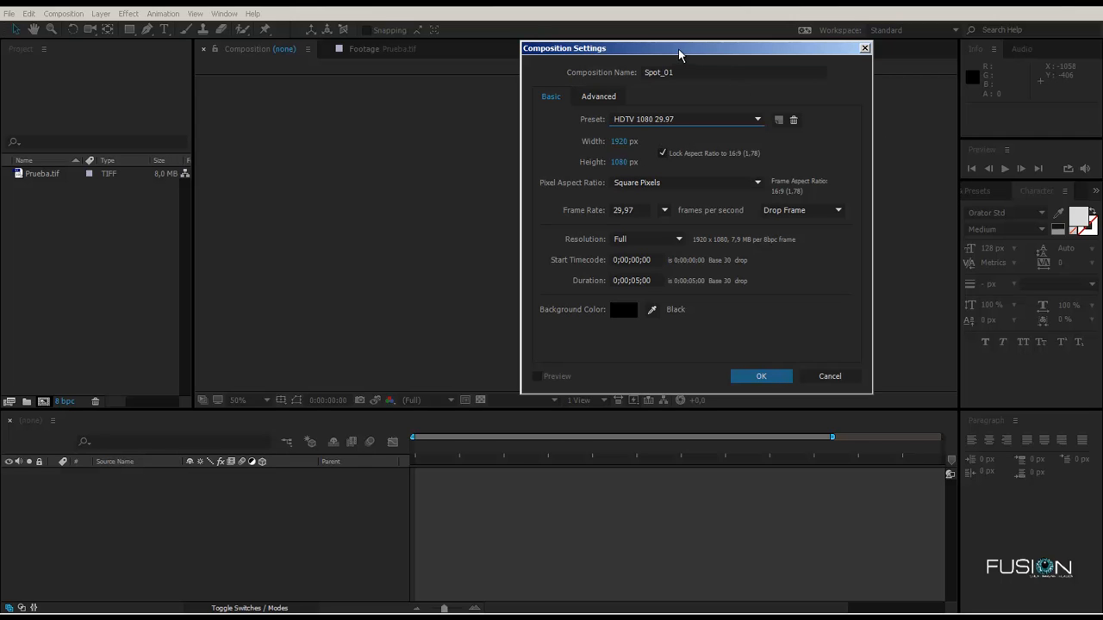
drag(679, 54, 540, 59)
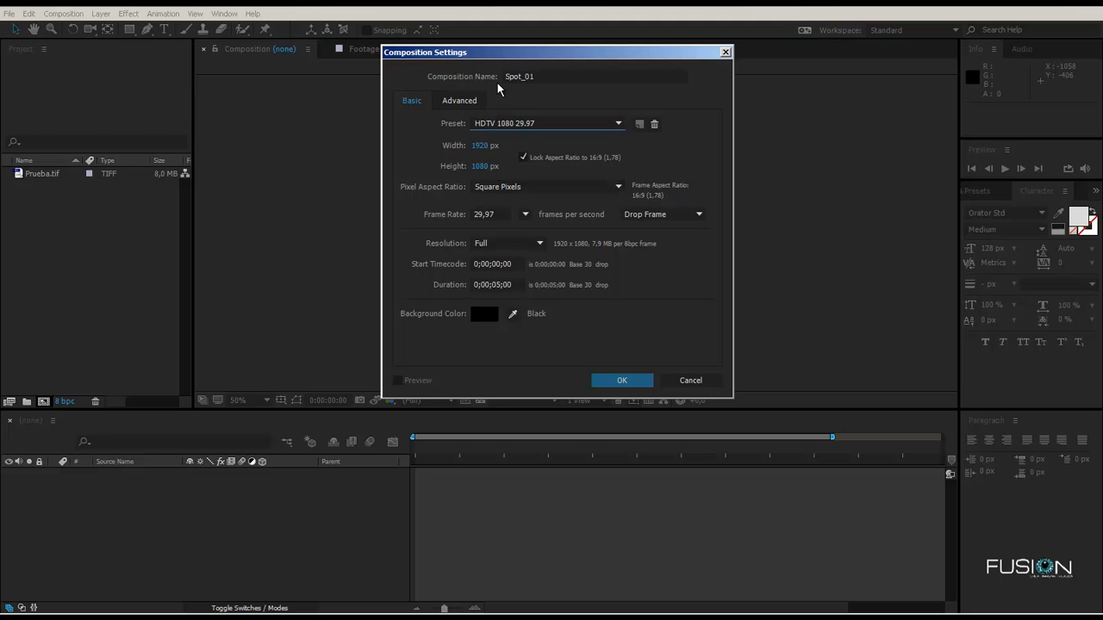
drag(488, 58, 705, 56)
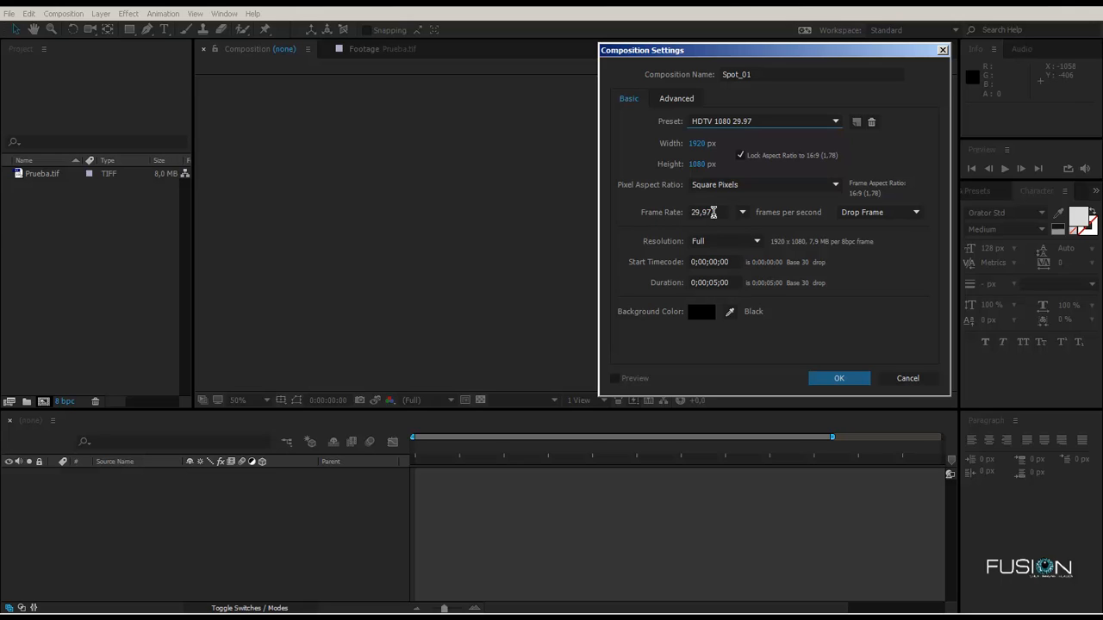
Examine the composition's frame rate setting and move the dialog to a clear spot.
click(709, 212)
click(619, 222)
drag(669, 52, 534, 36)
click(589, 196)
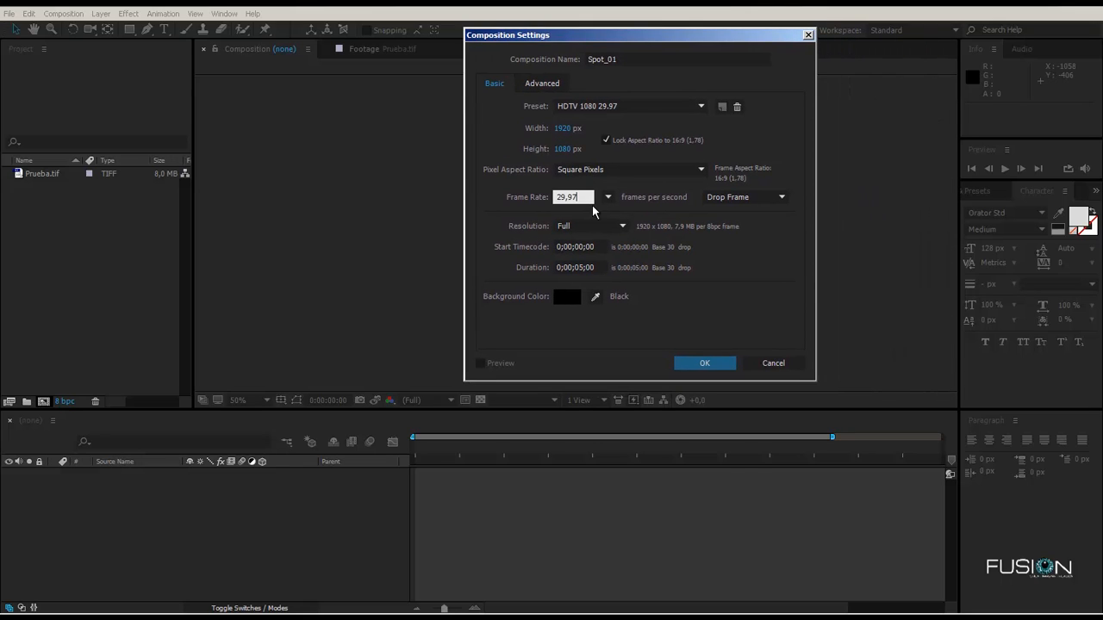
click(506, 194)
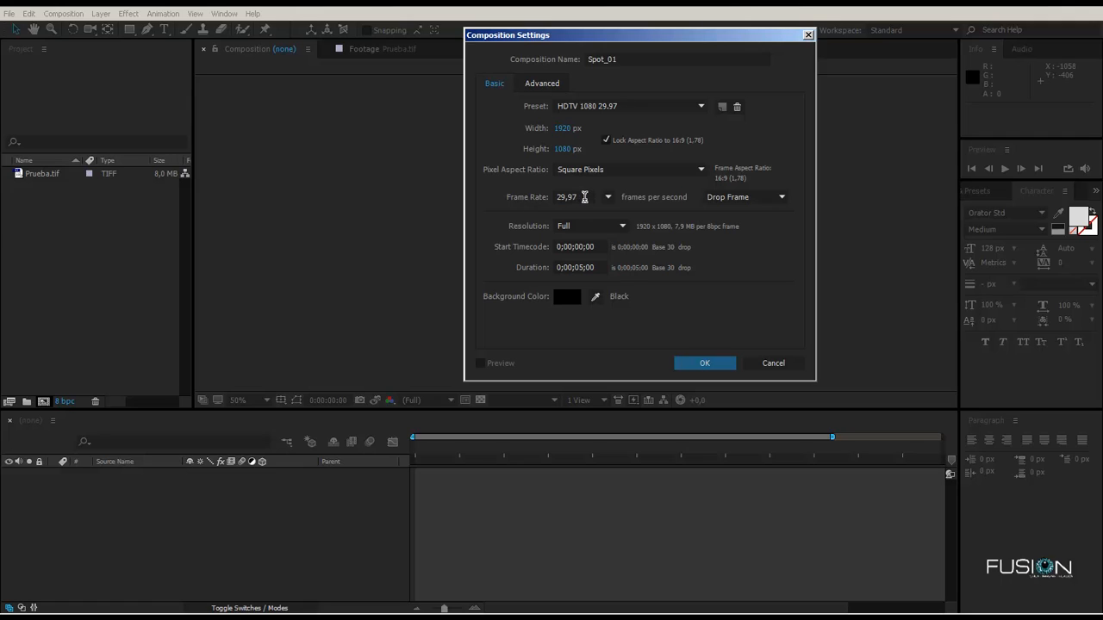
click(586, 197)
click(507, 206)
click(575, 194)
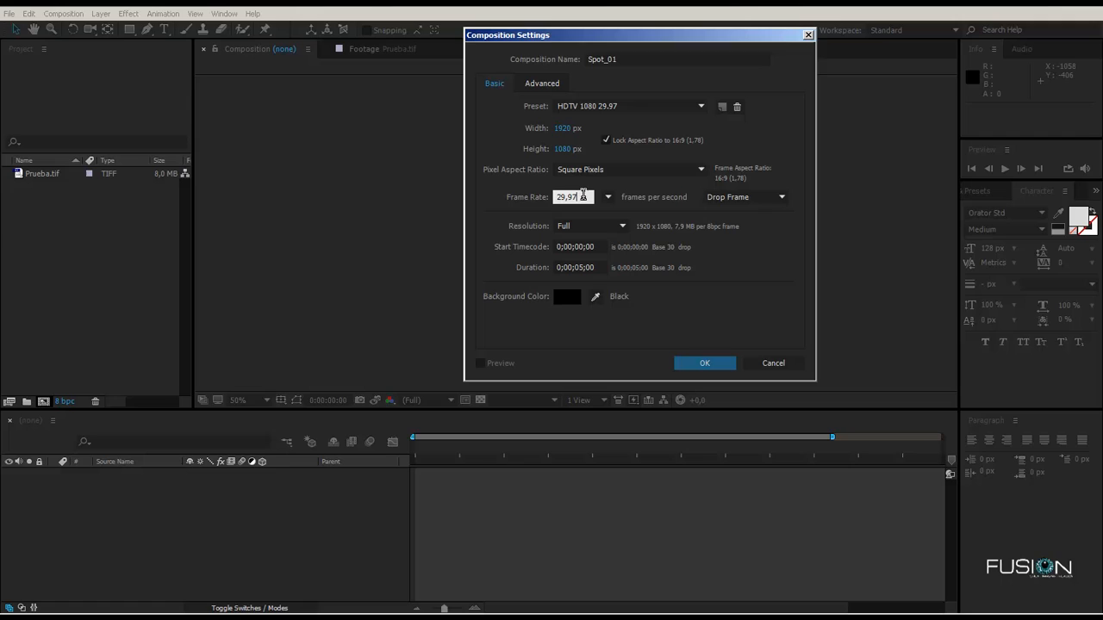
click(503, 214)
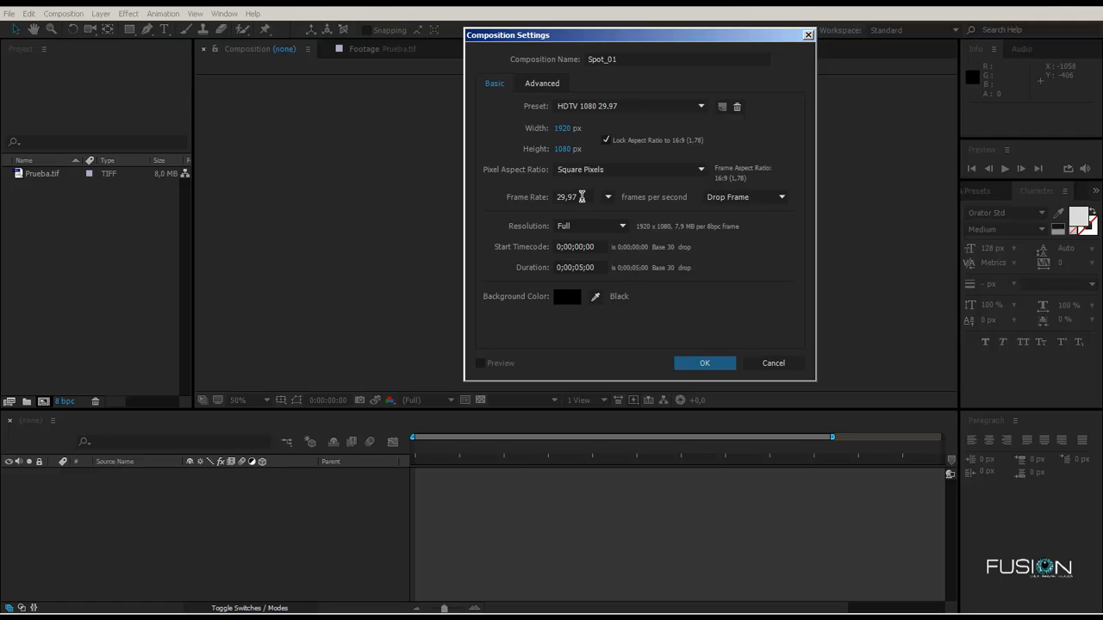
click(584, 196)
click(508, 210)
drag(528, 41, 560, 74)
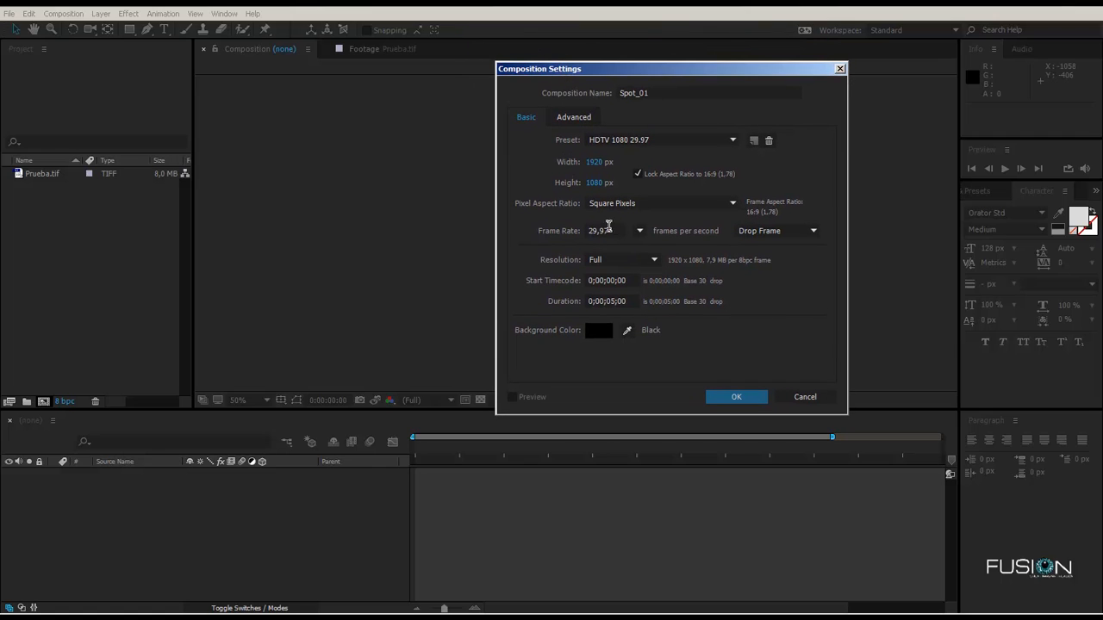
drag(622, 230, 589, 230)
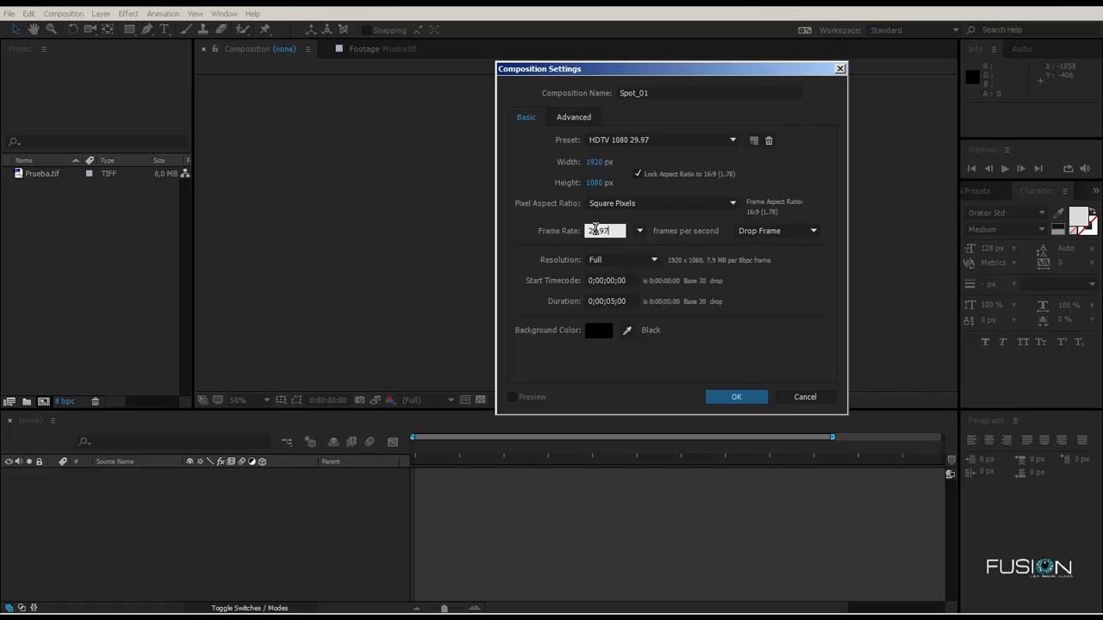
click(531, 236)
drag(584, 72, 596, 171)
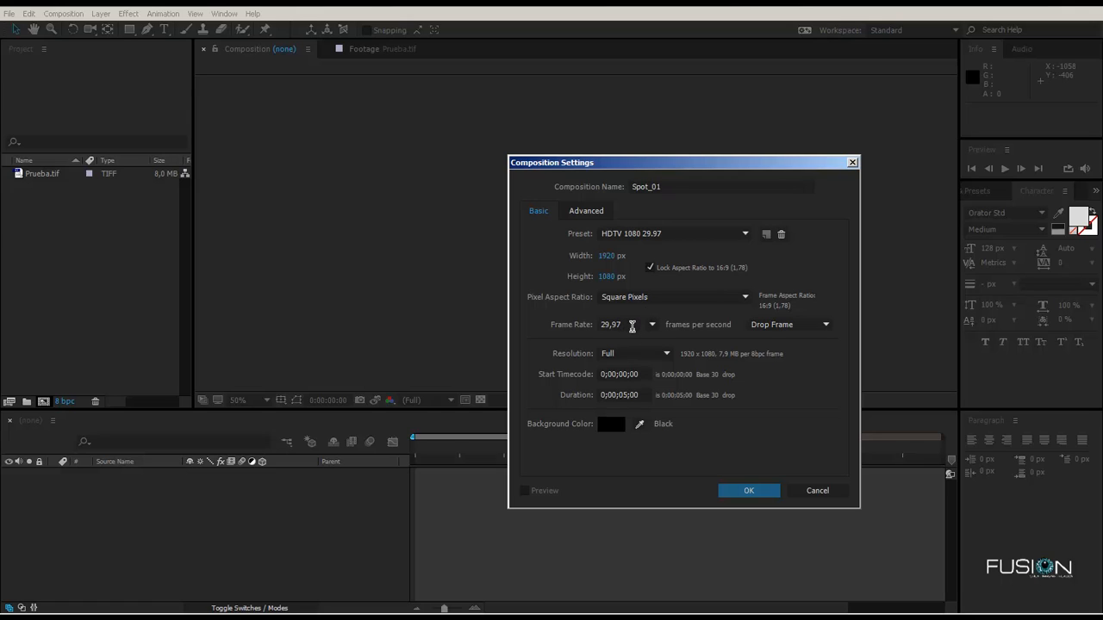
Check the pixel aspect ratio, then set the composition's frame rate to 24 frames per second.
click(631, 325)
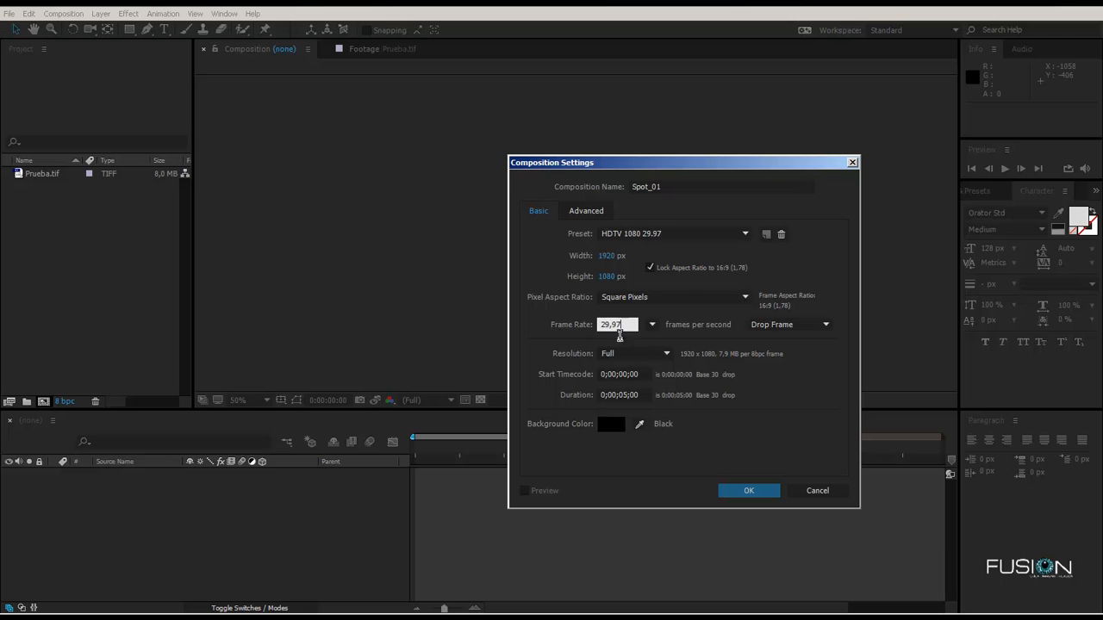
click(641, 303)
click(568, 295)
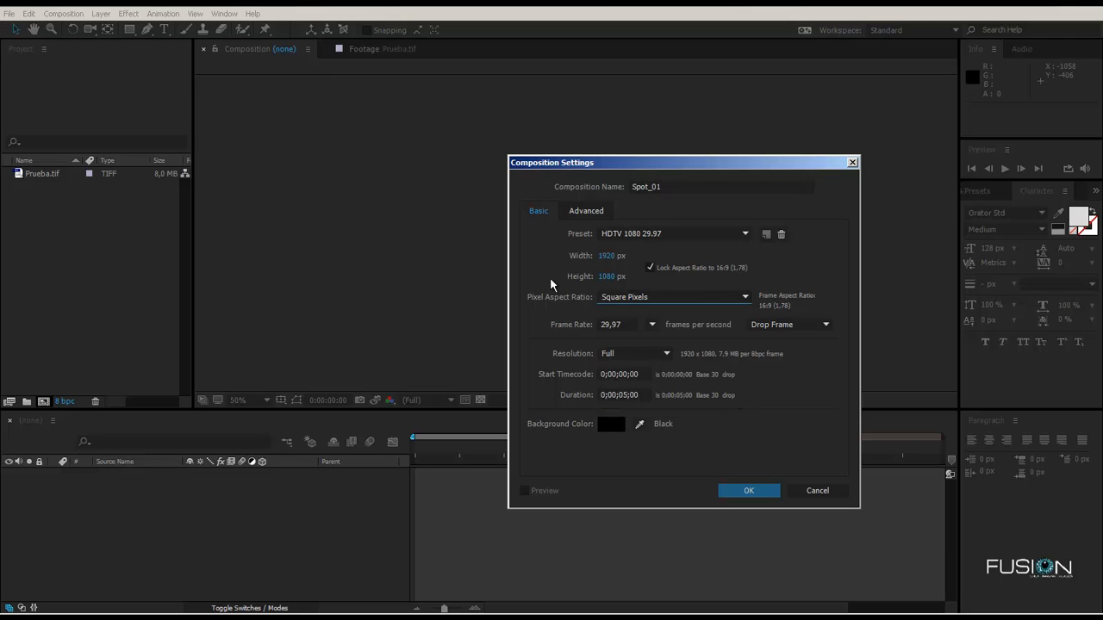
click(631, 323)
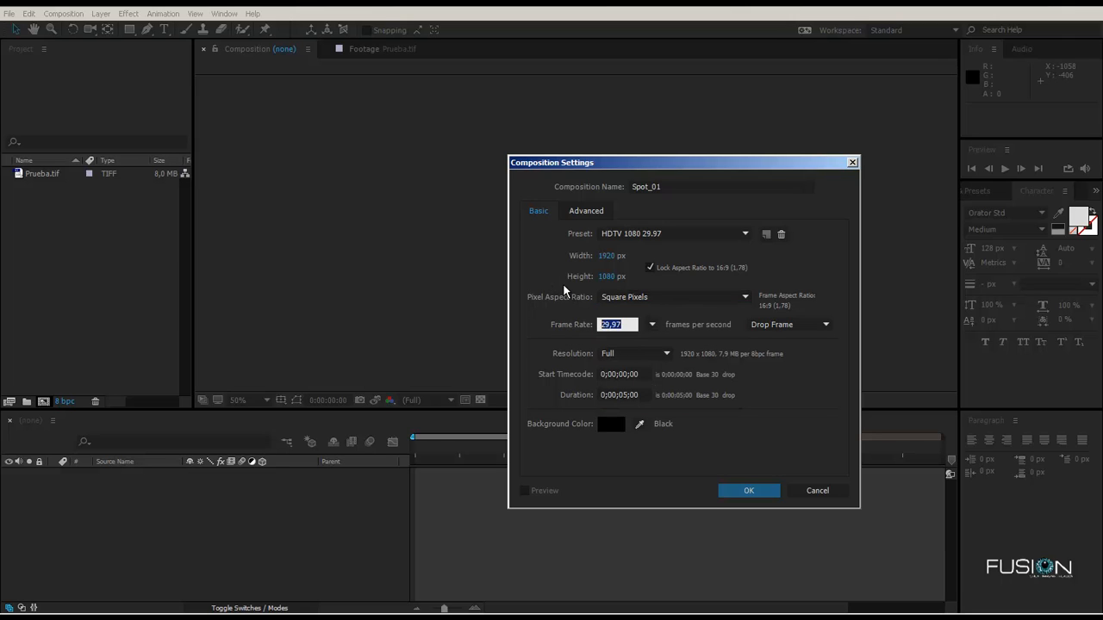
text(24)
click(810, 380)
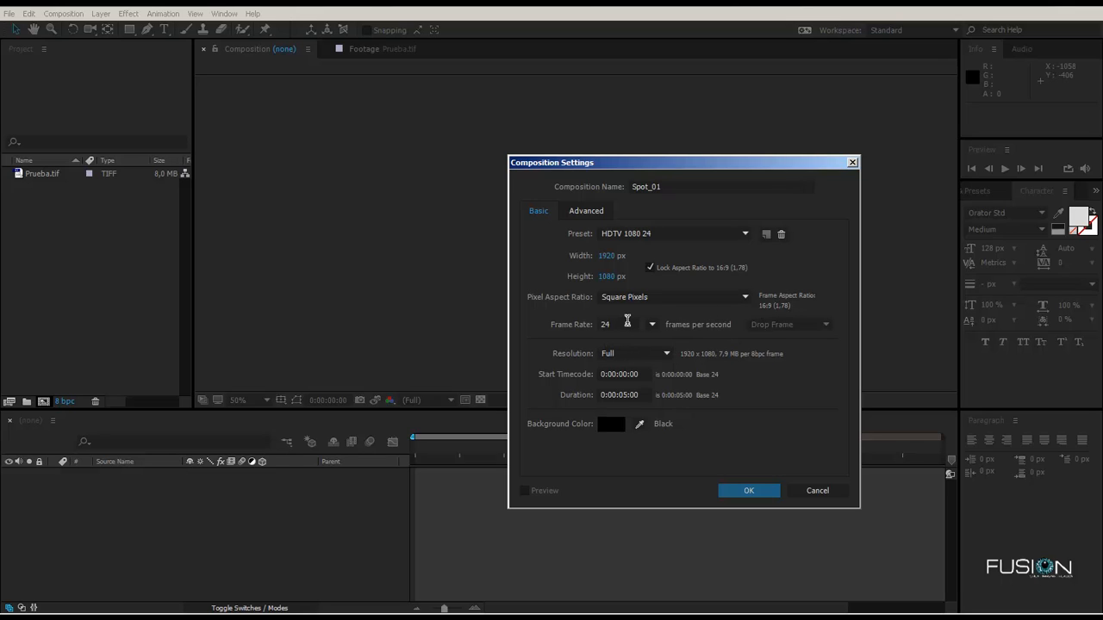
Set the composition's frame rate to 29,97 frames per second from the predefined rates.
click(629, 321)
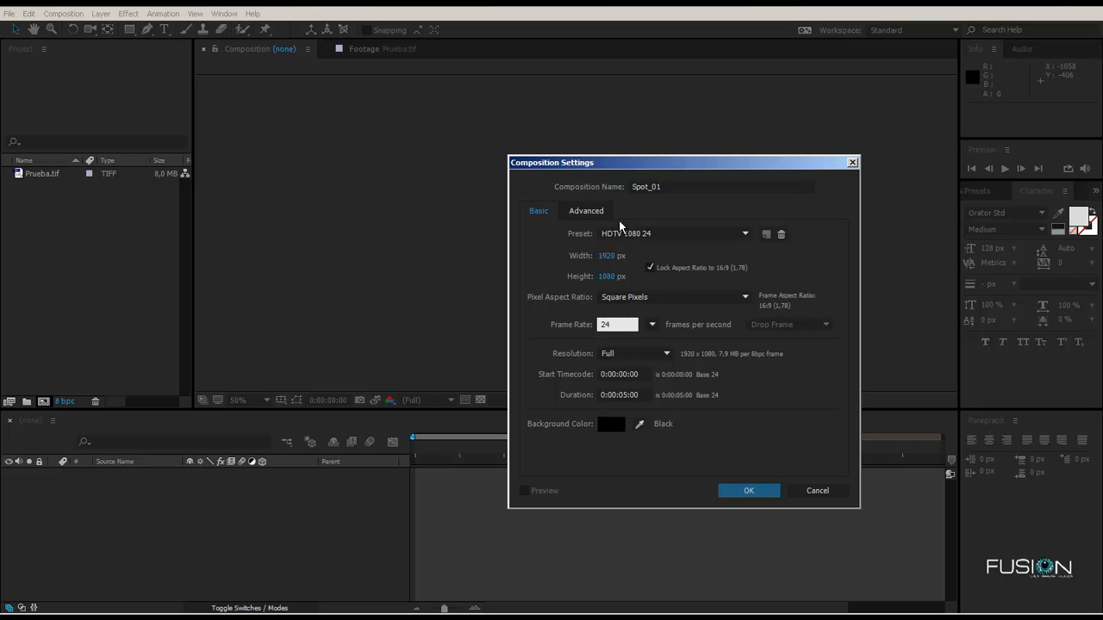
drag(638, 165, 594, 80)
click(486, 259)
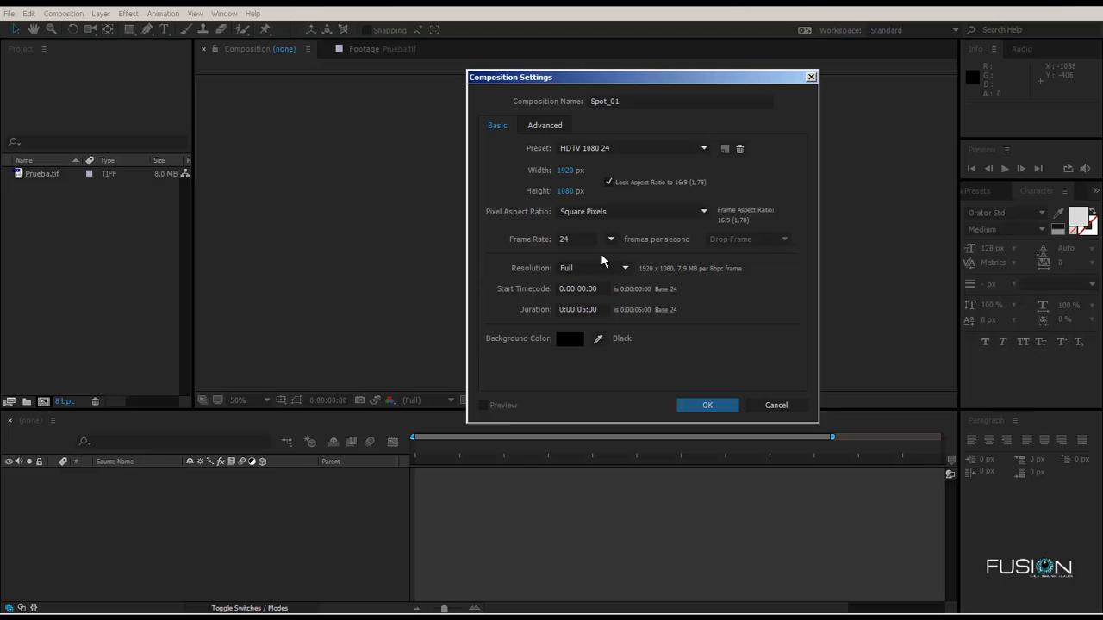
click(593, 241)
click(610, 240)
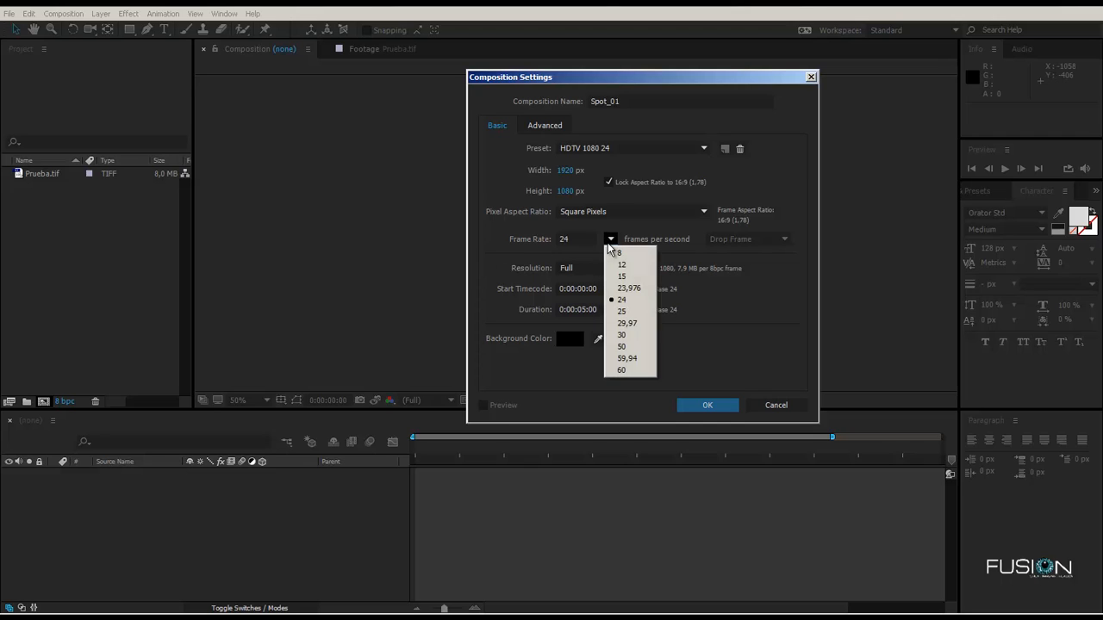
click(633, 327)
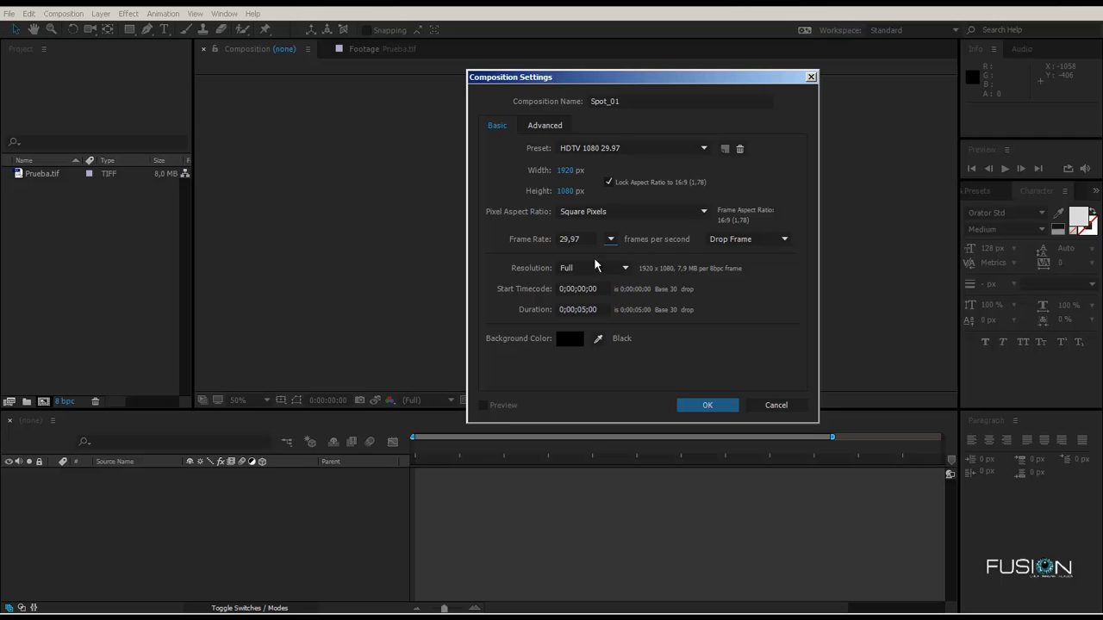
Review the list of predefined frame rates for the composition.
click(610, 241)
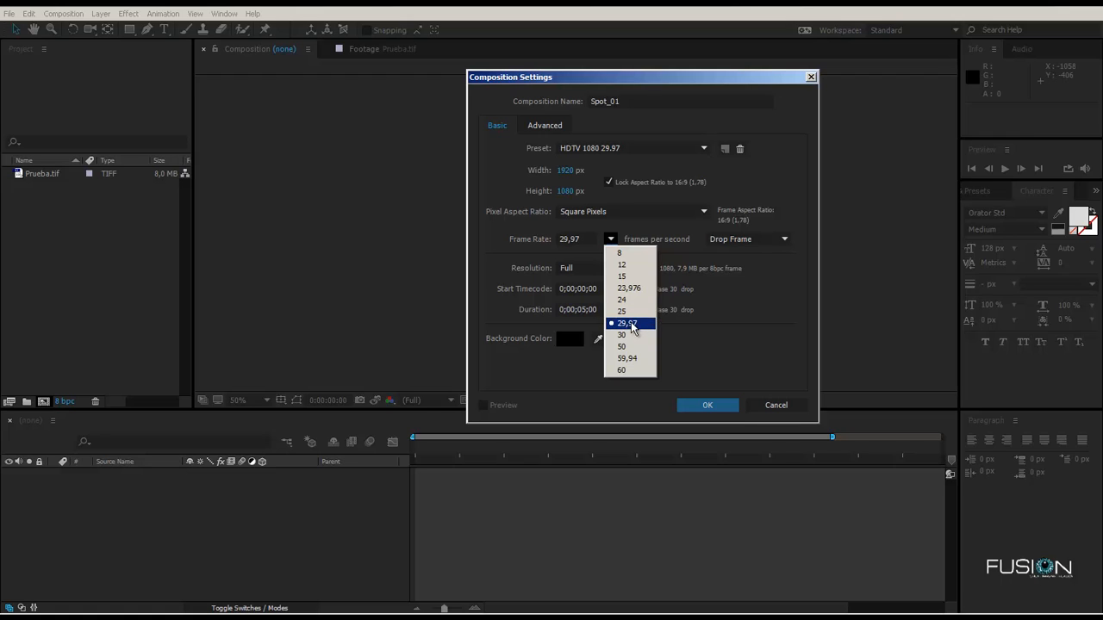
click(729, 341)
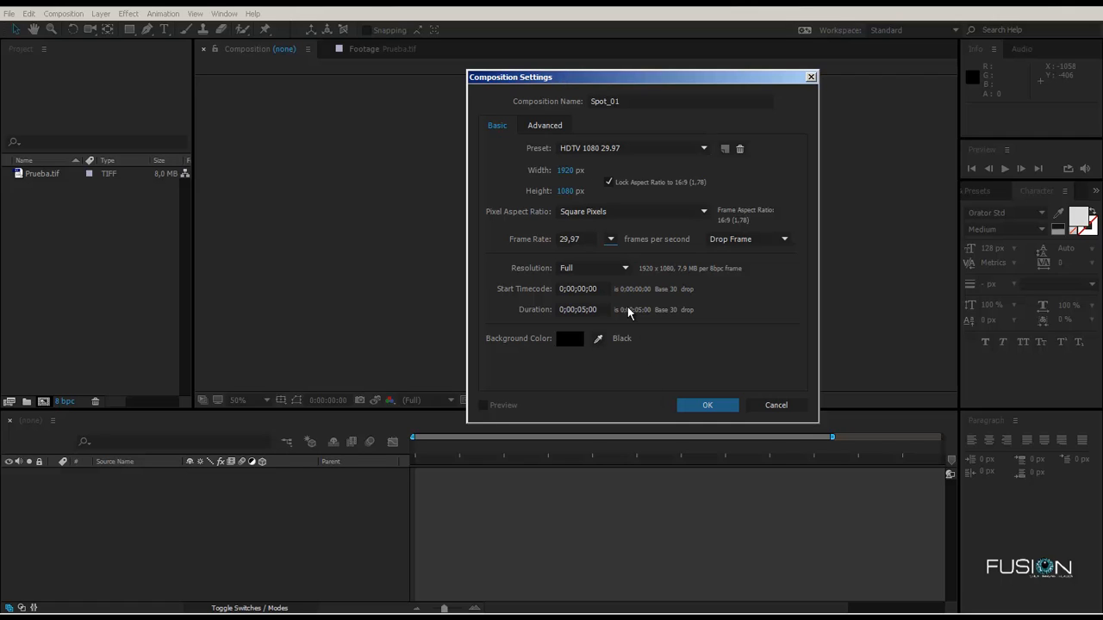
click(608, 240)
click(610, 241)
Try the Third resolution for the composition and return it to Full.
click(581, 270)
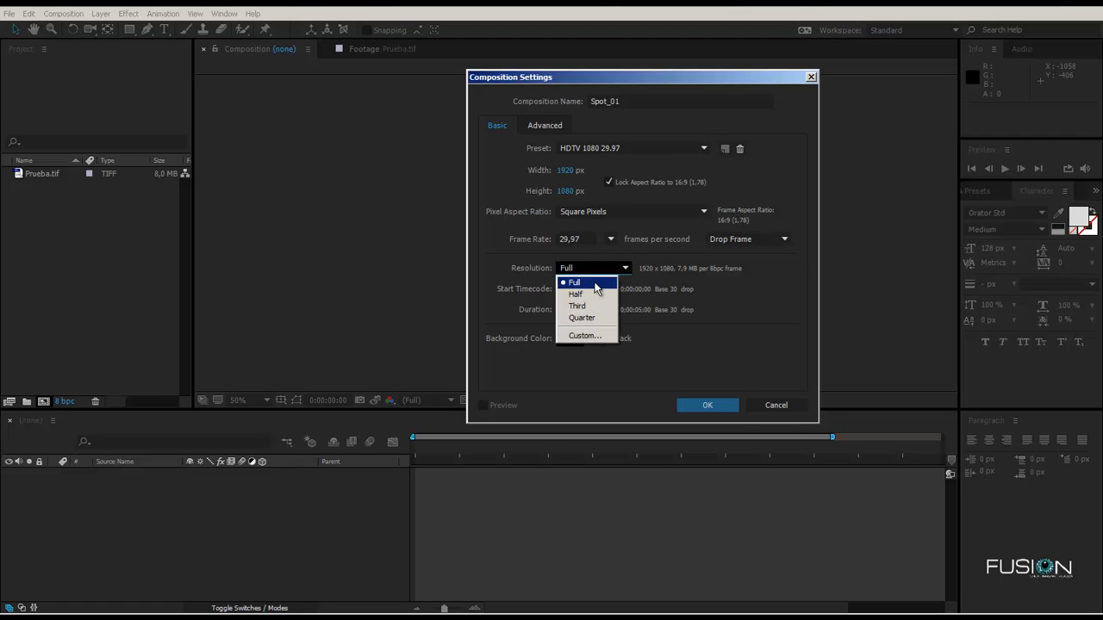
click(577, 306)
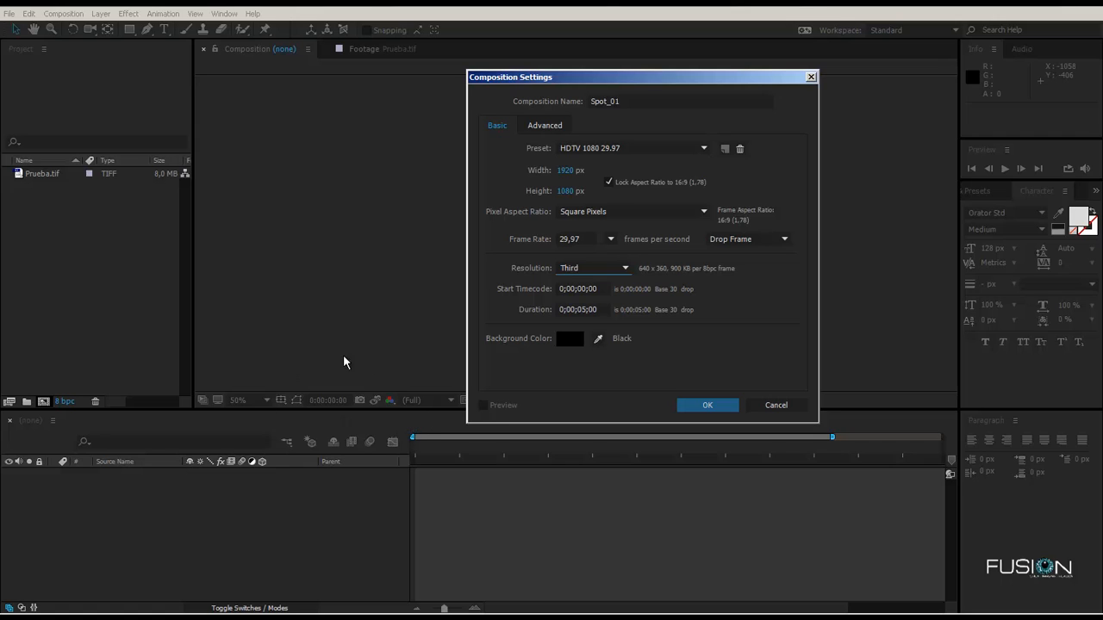
click(589, 269)
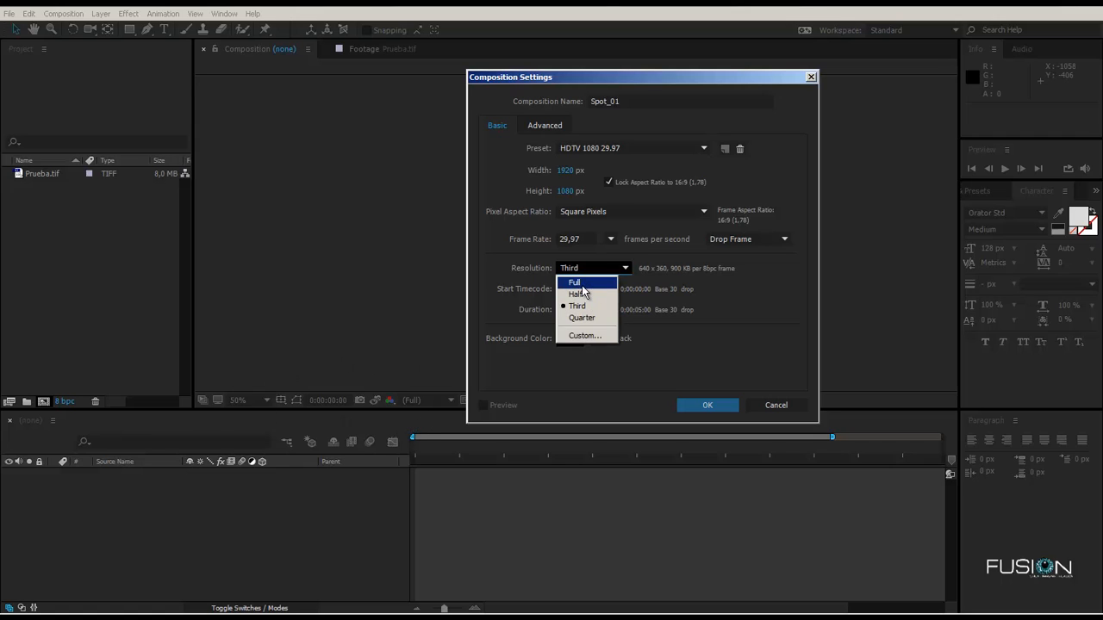
click(582, 285)
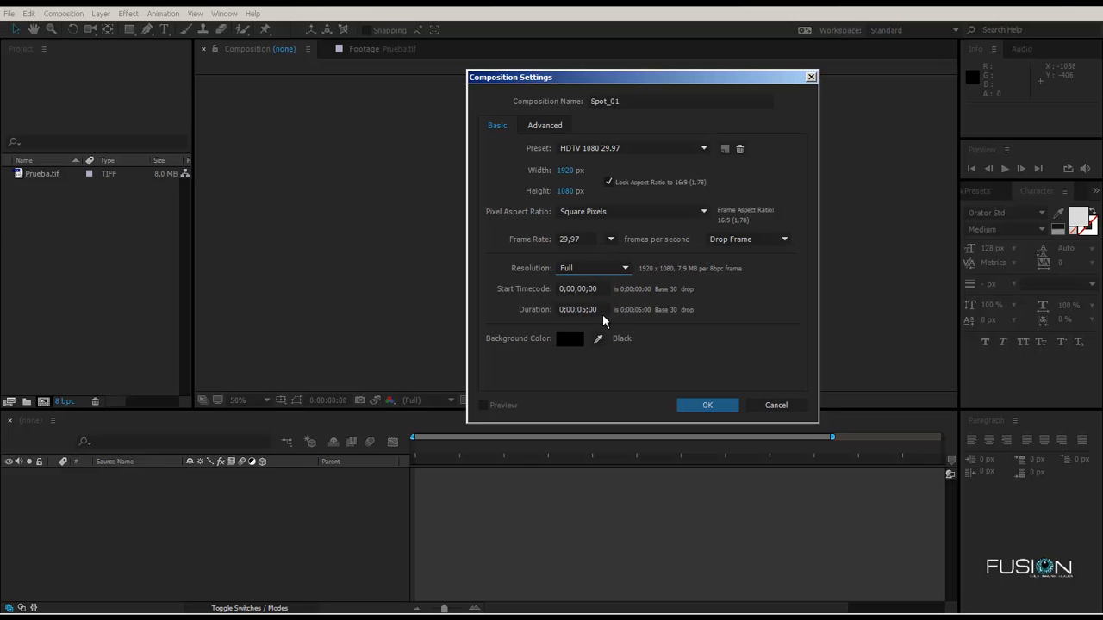
Try editing the composition's duration value and leave the field.
drag(534, 79, 444, 55)
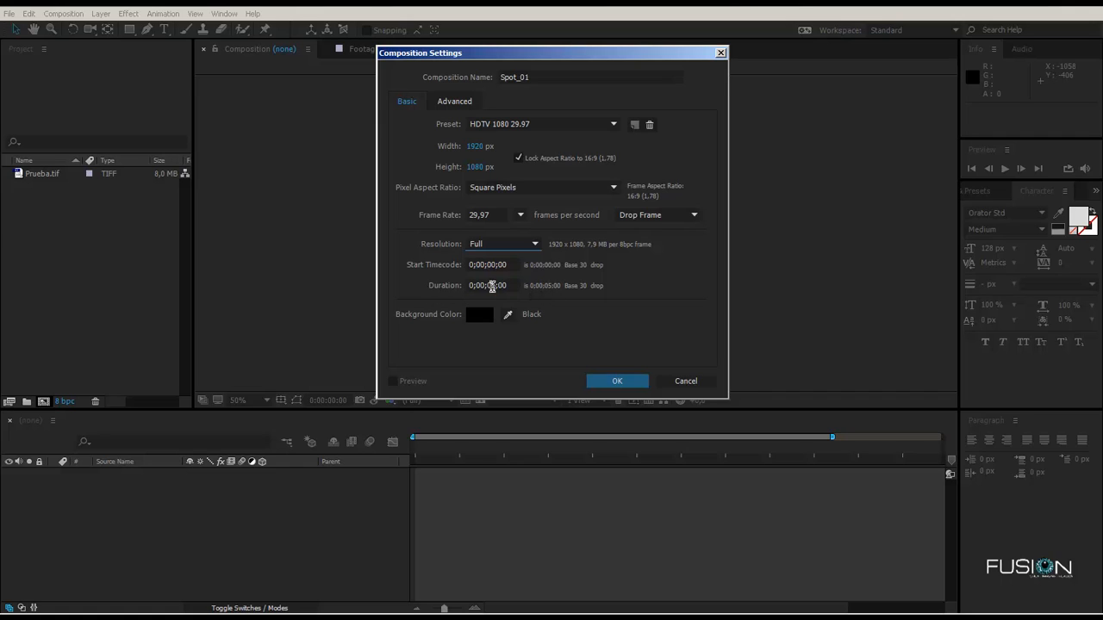
click(500, 286)
click(522, 304)
click(496, 286)
text(1)
key(BackSpace)
click(528, 340)
click(507, 285)
click(523, 342)
Set the composition's background color to bright red (FC0000).
drag(443, 55, 166, 138)
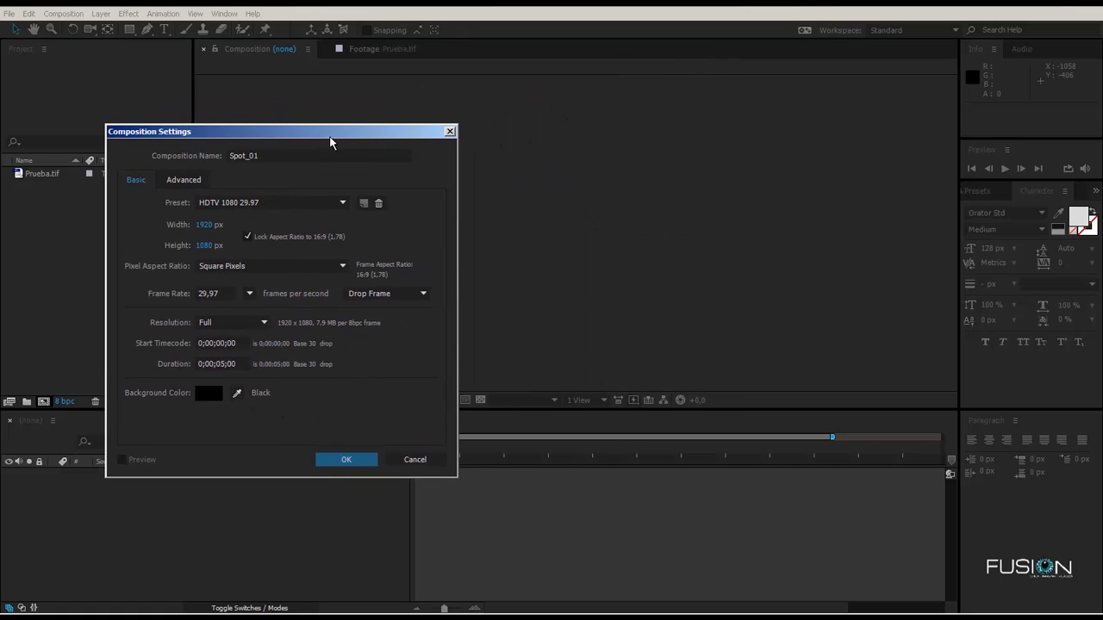
drag(334, 140, 662, 56)
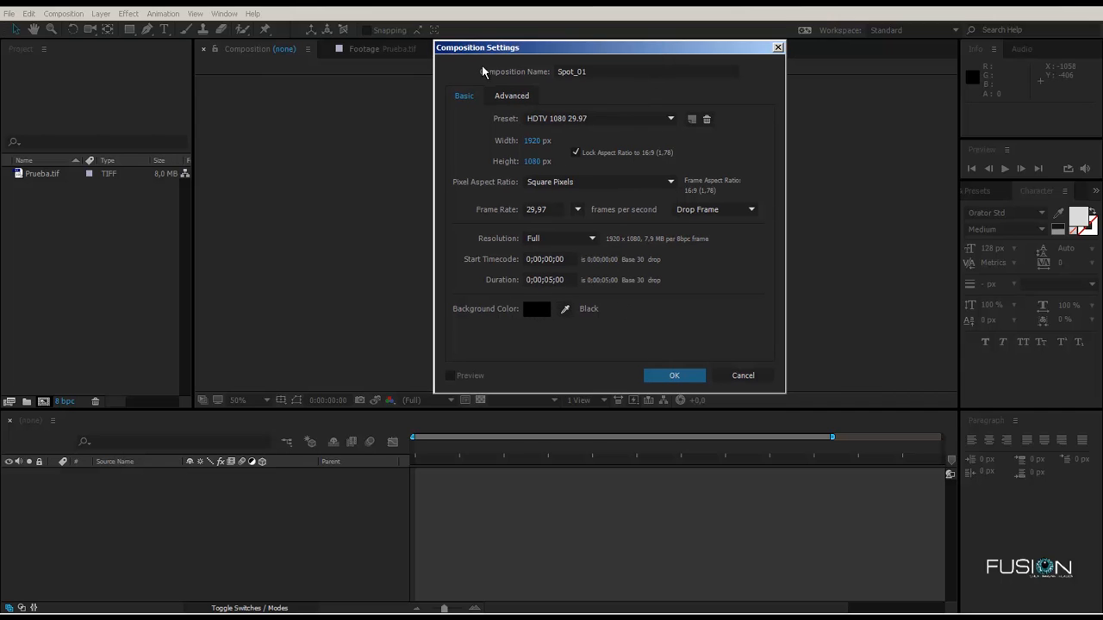
drag(476, 49, 703, 31)
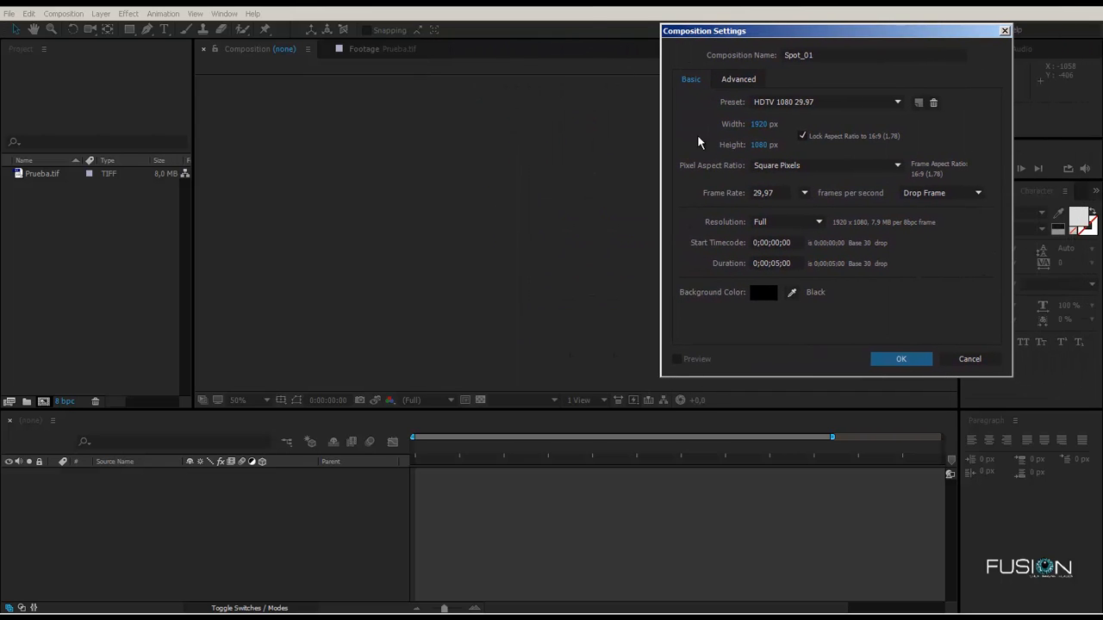
click(752, 291)
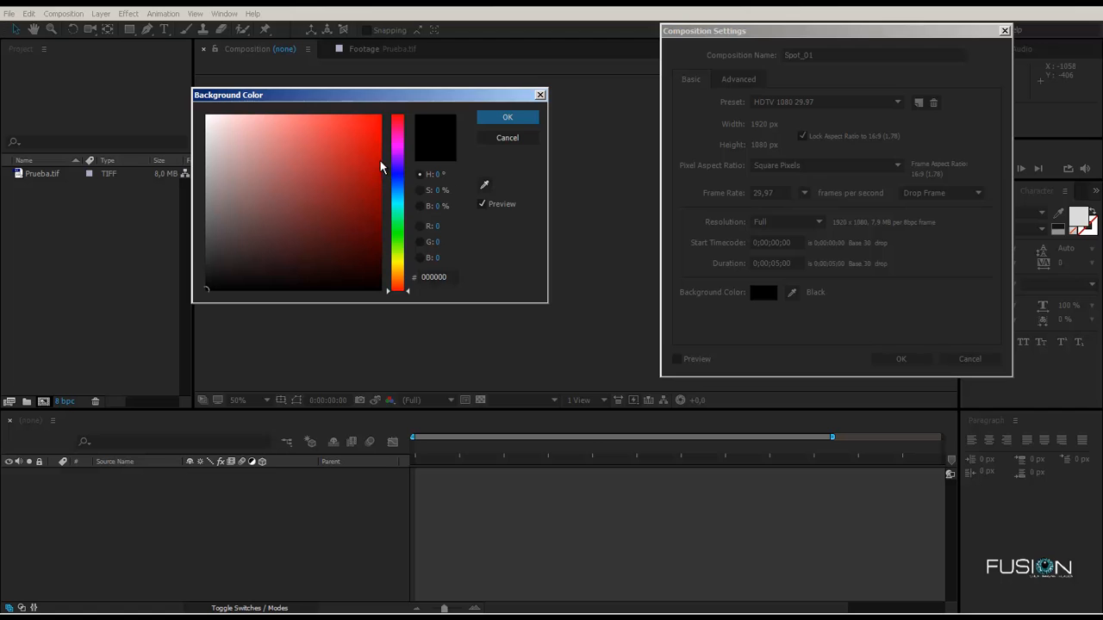
click(379, 117)
click(507, 117)
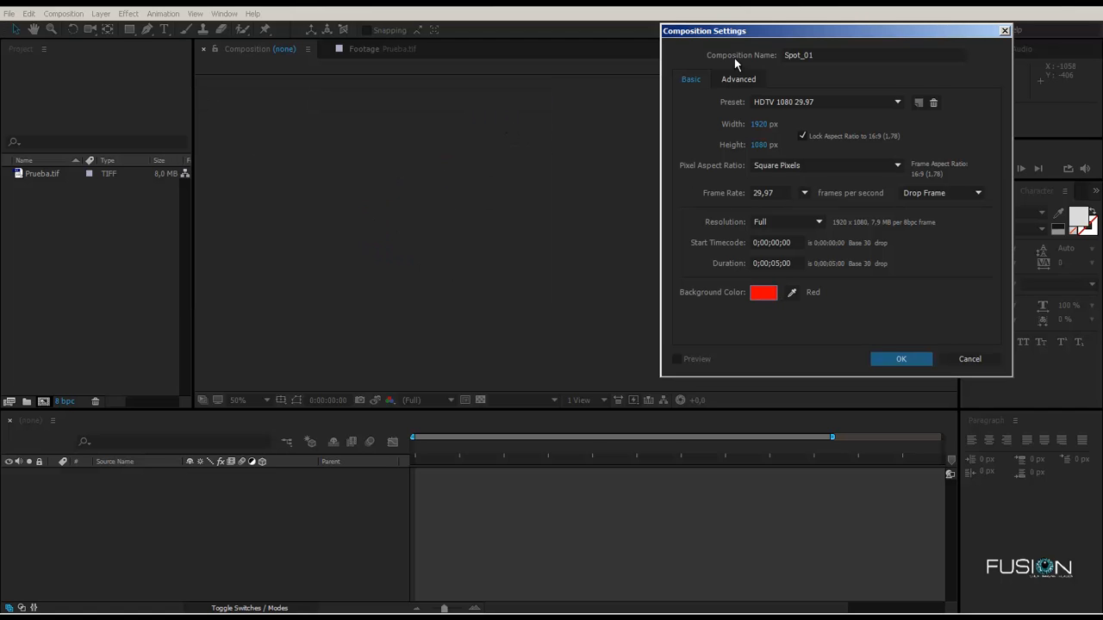
Set the composition's background color back to black and move the settings dialog aside.
drag(680, 31, 168, 62)
click(252, 329)
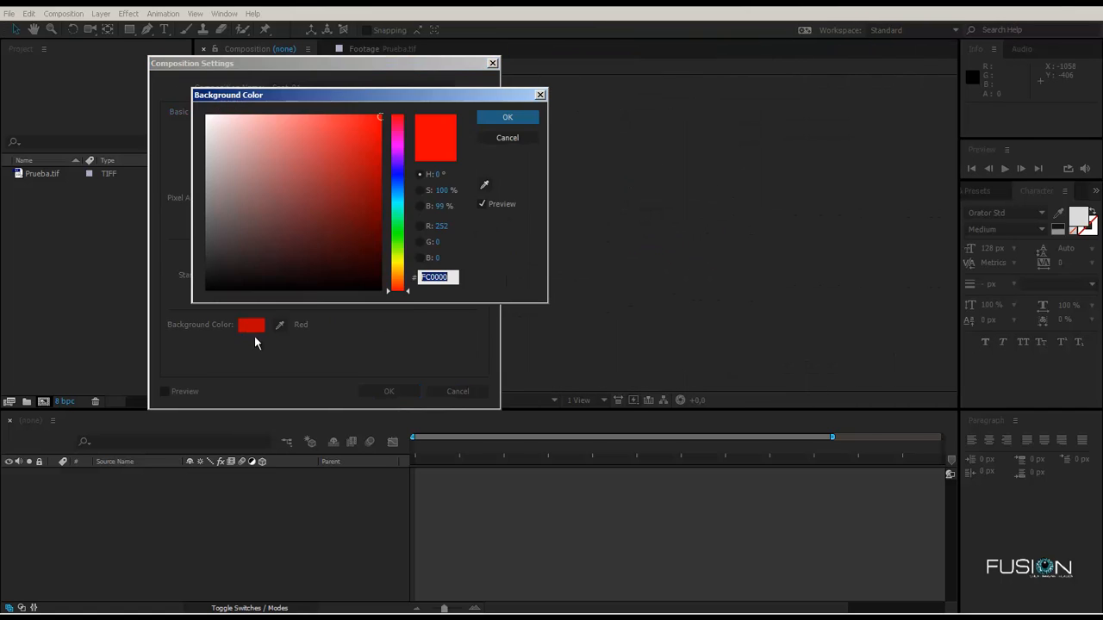
drag(334, 274, 421, 340)
click(482, 118)
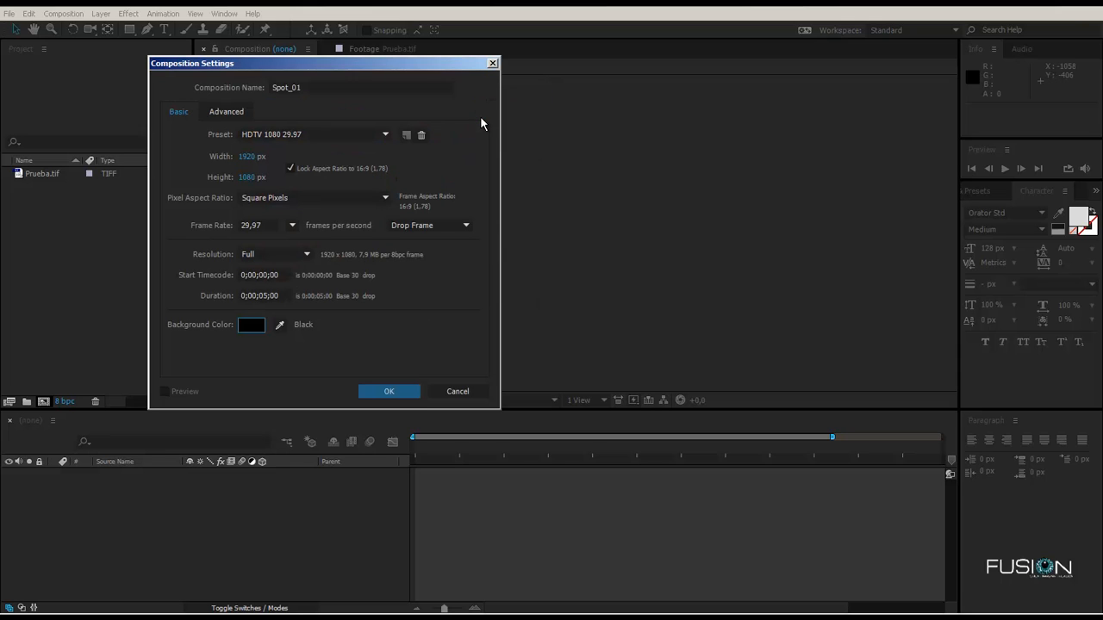
drag(353, 62, 923, 75)
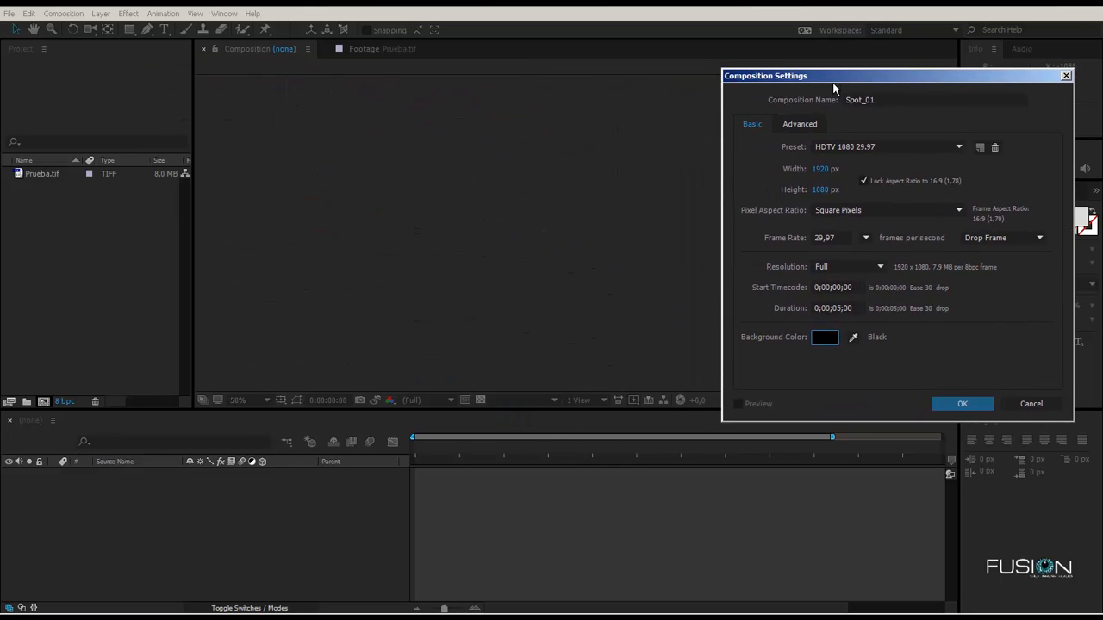
Accept the composition settings to create the Spot_01 composition.
drag(814, 77, 398, 28)
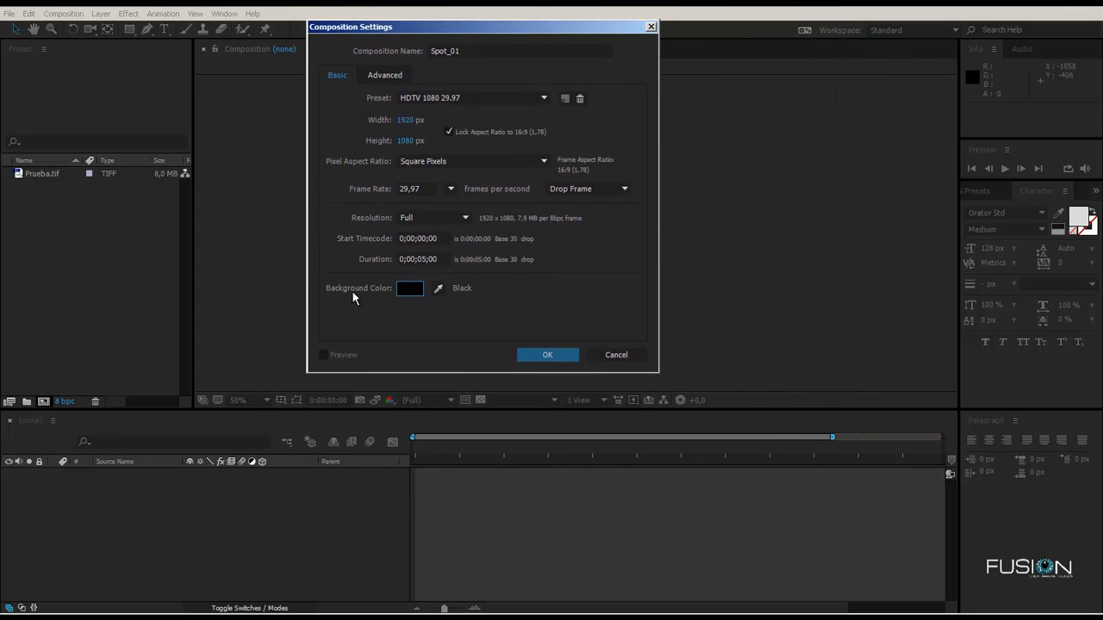
click(541, 357)
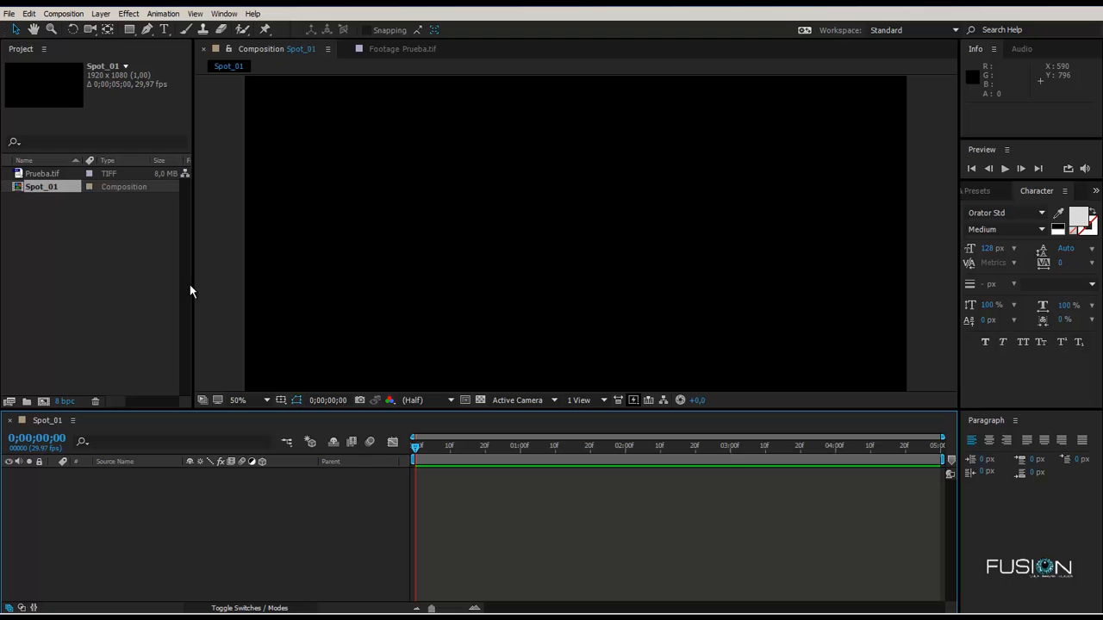
click(99, 260)
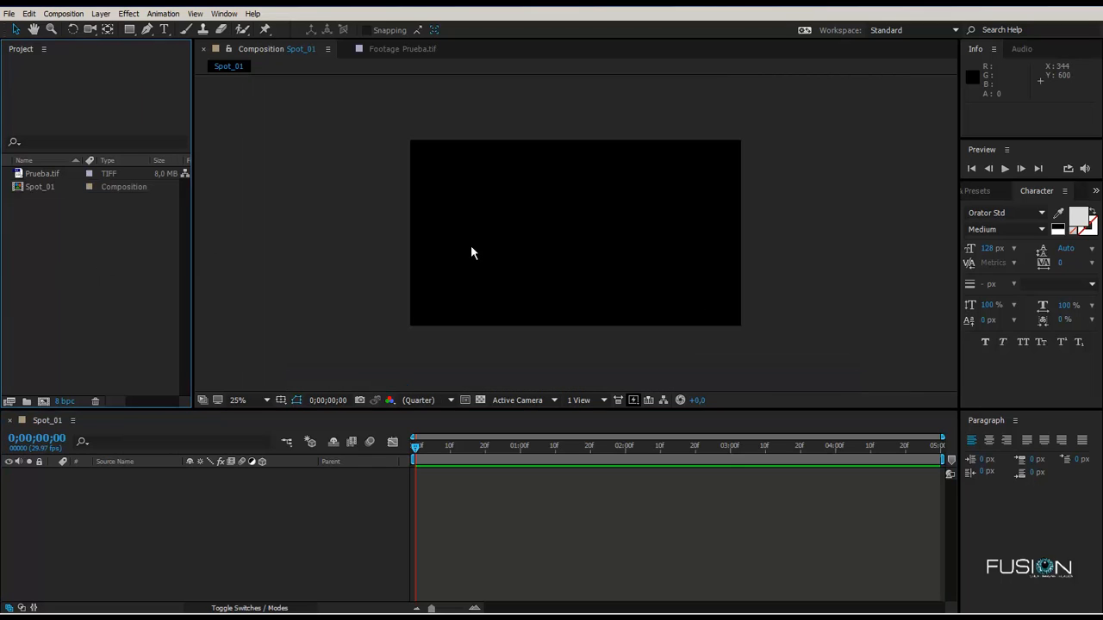
Examine the empty Spot_01 composition in the project list, the viewer and the timeline at different magnifications.
scroll(507, 176, down, 3)
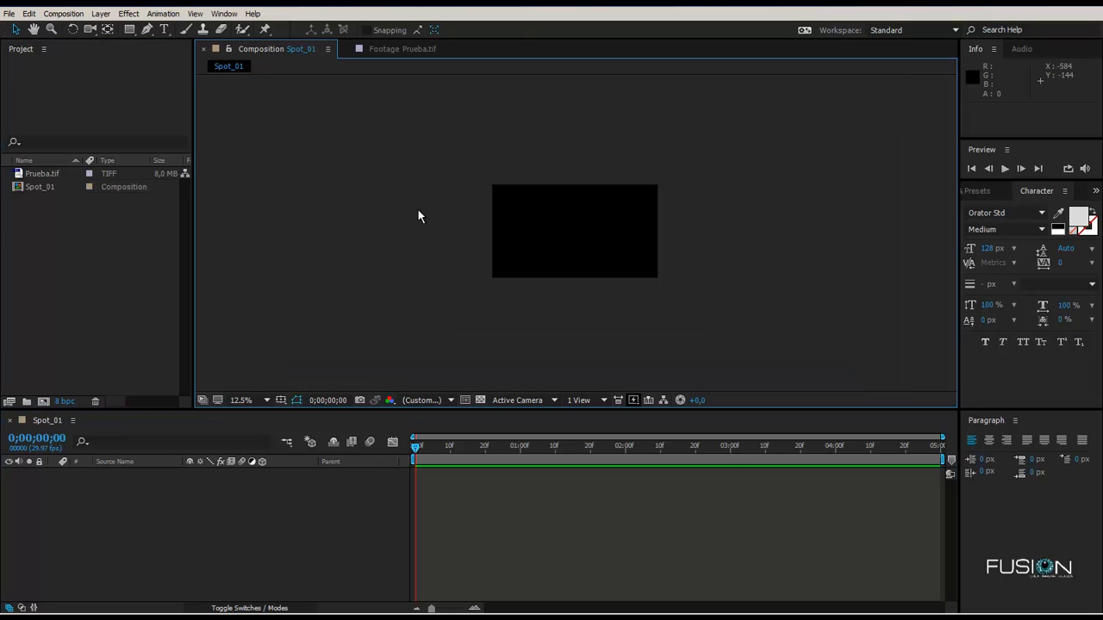
scroll(571, 260, up, 2)
scroll(568, 263, up, 2)
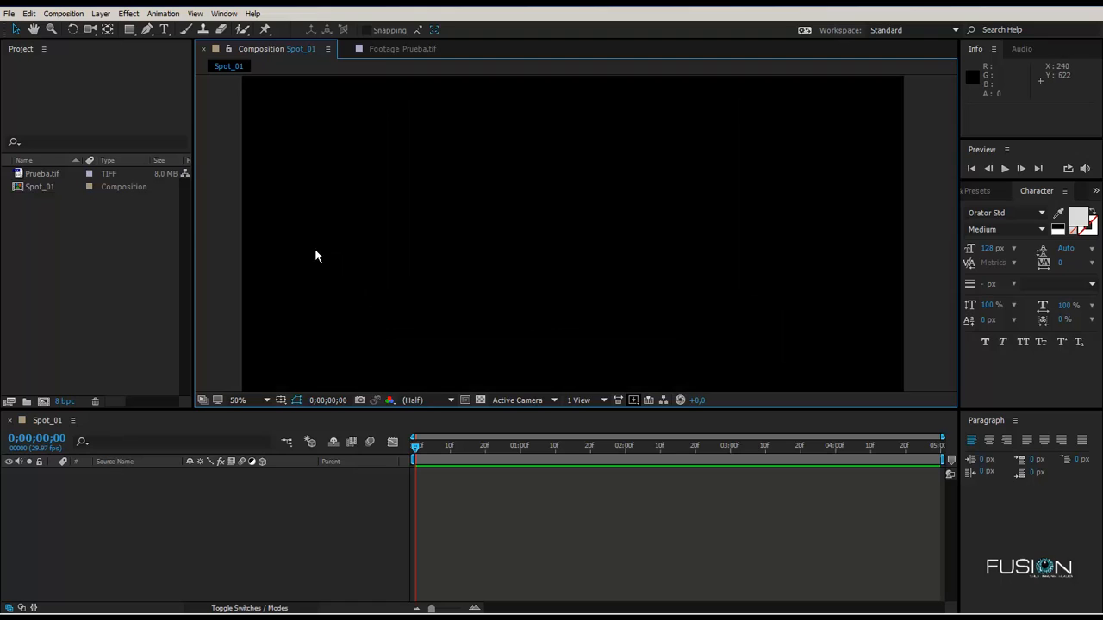
click(43, 187)
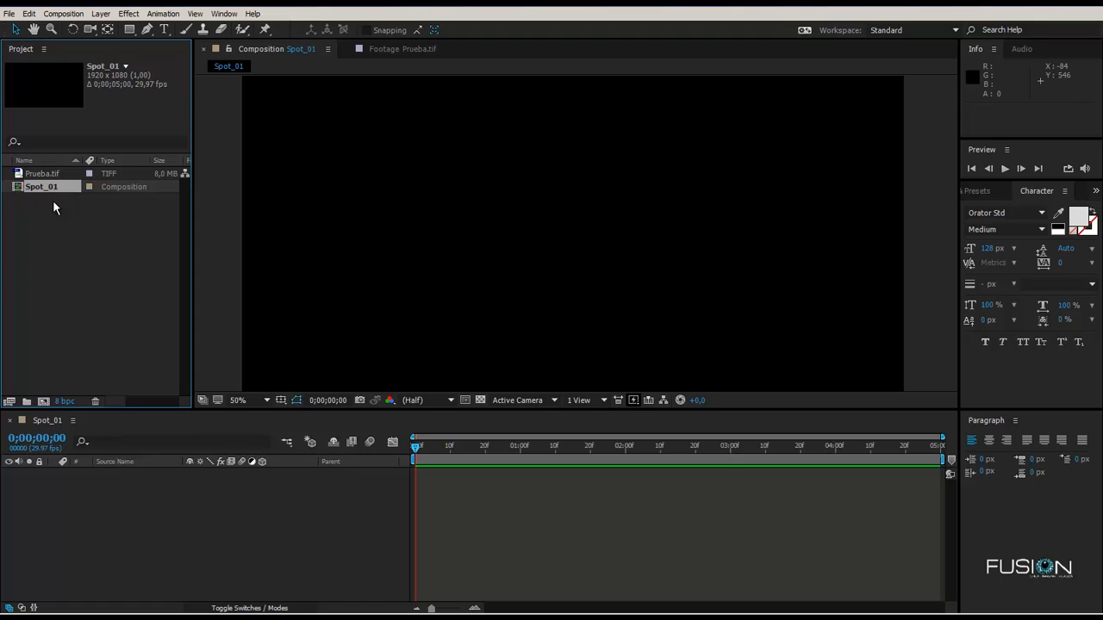
click(47, 209)
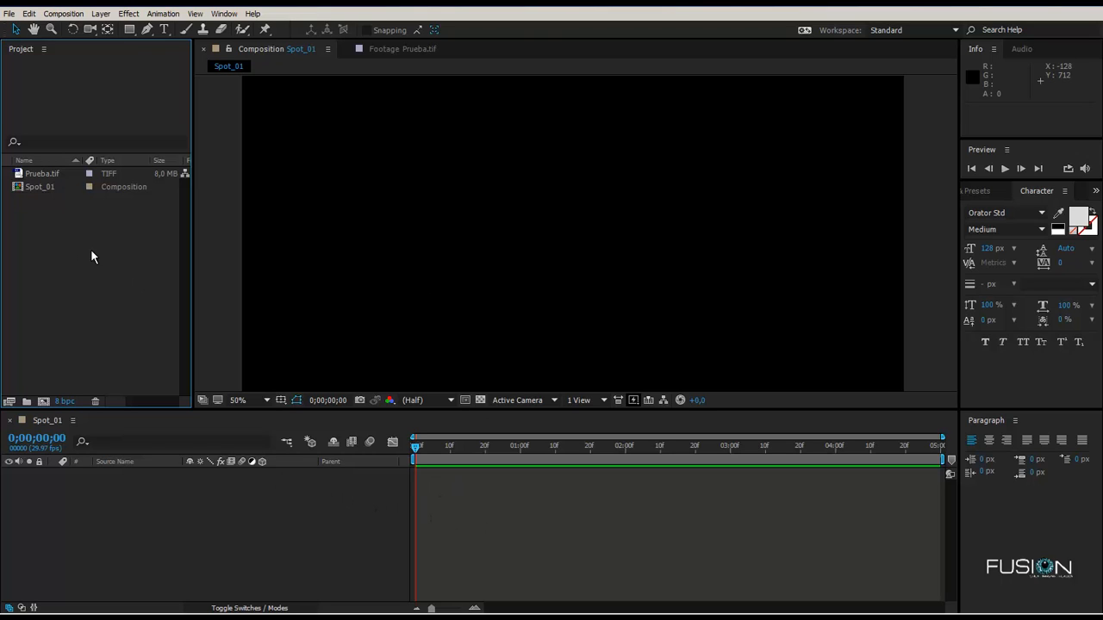
click(628, 317)
click(320, 518)
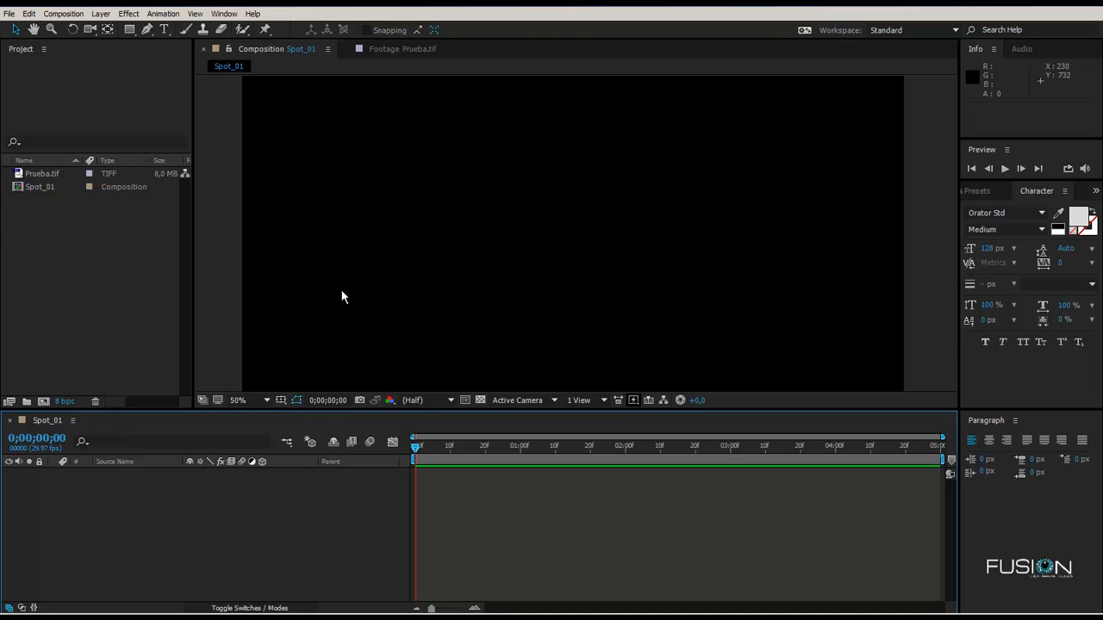
key(comma)
key(period)
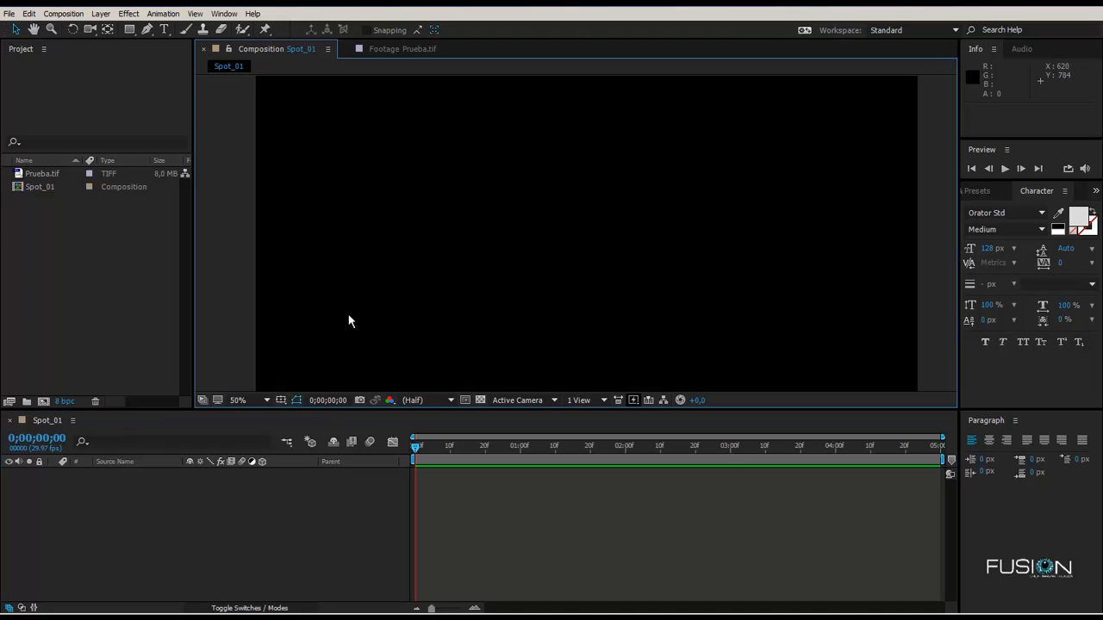
key(comma)
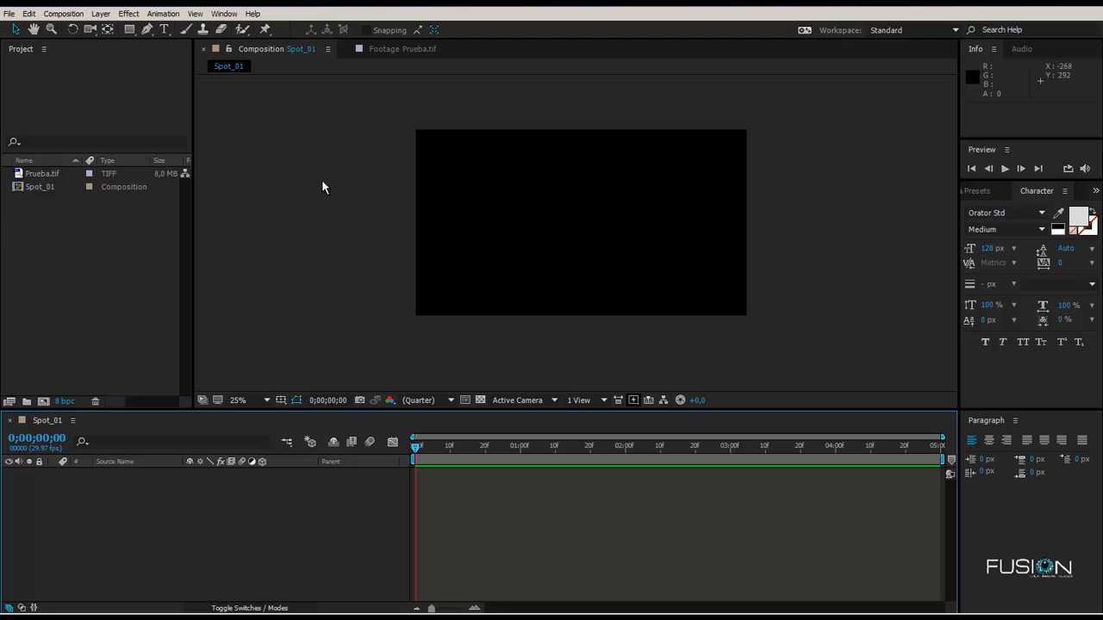
click(78, 210)
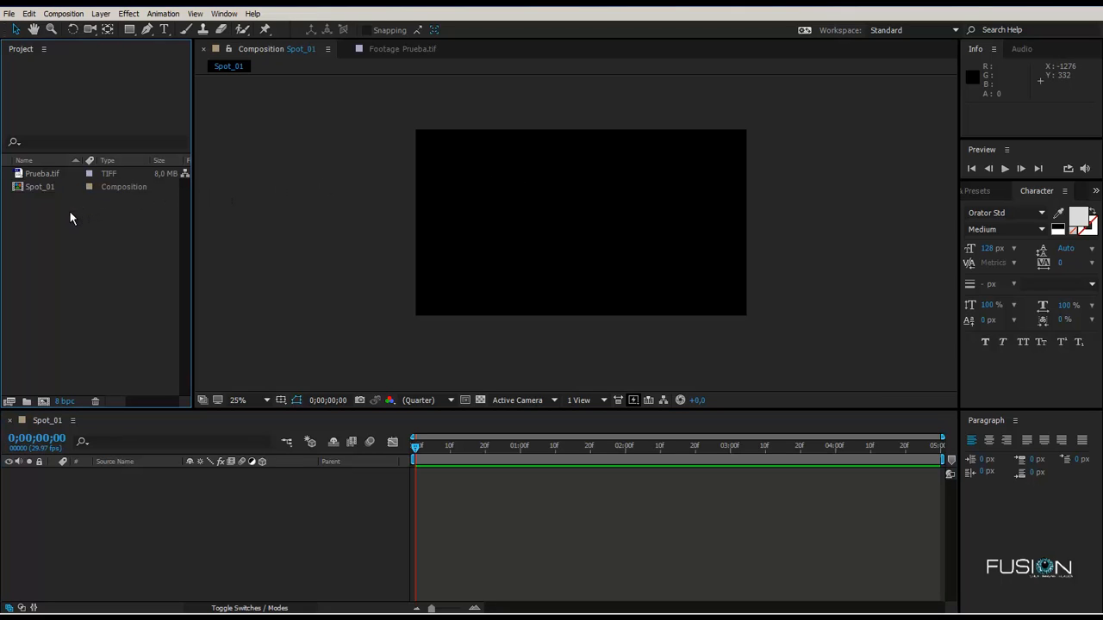
Add Prueba.tif from the project list to the Spot_01 timeline as a layer.
click(37, 177)
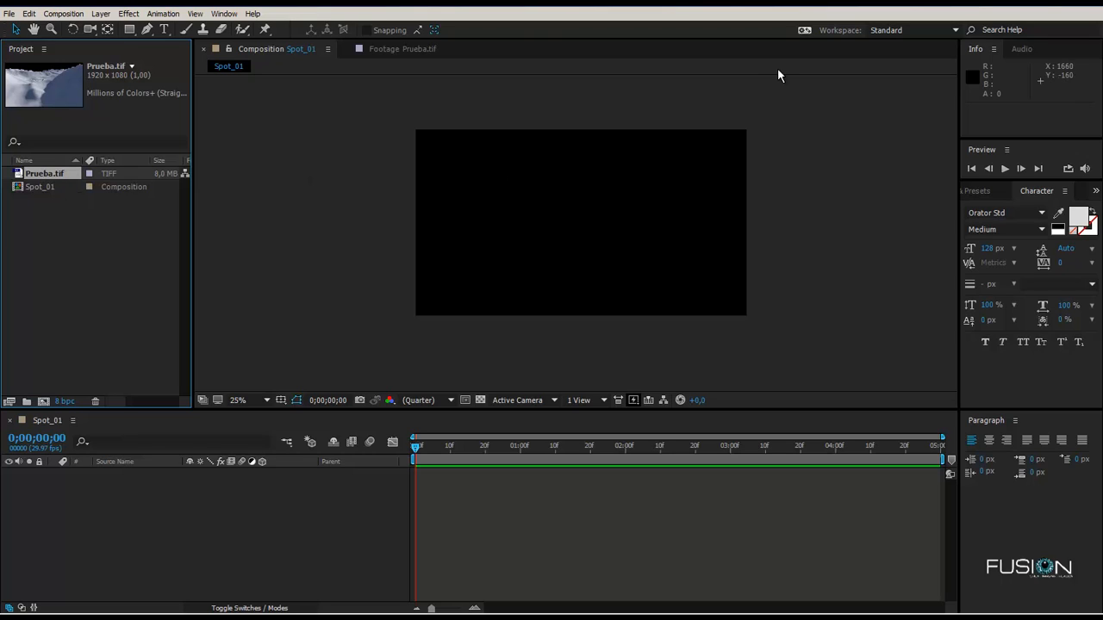
drag(60, 175, 114, 483)
drag(306, 504, 365, 502)
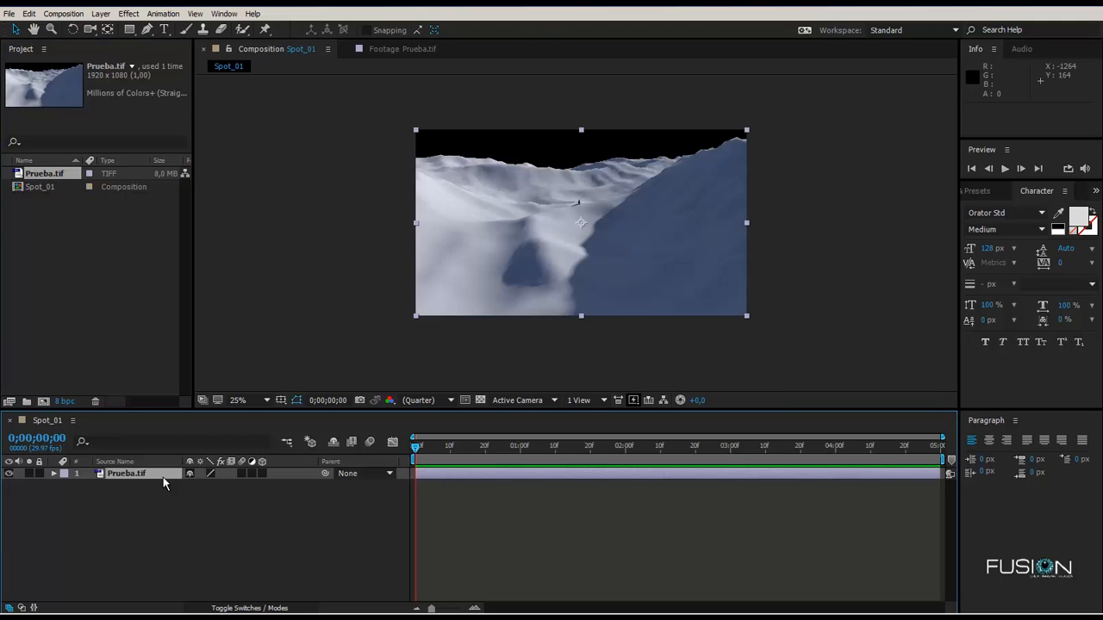
Inspect the Prueba.tif layer's bar in the timeline and its image in the composition viewer.
click(437, 487)
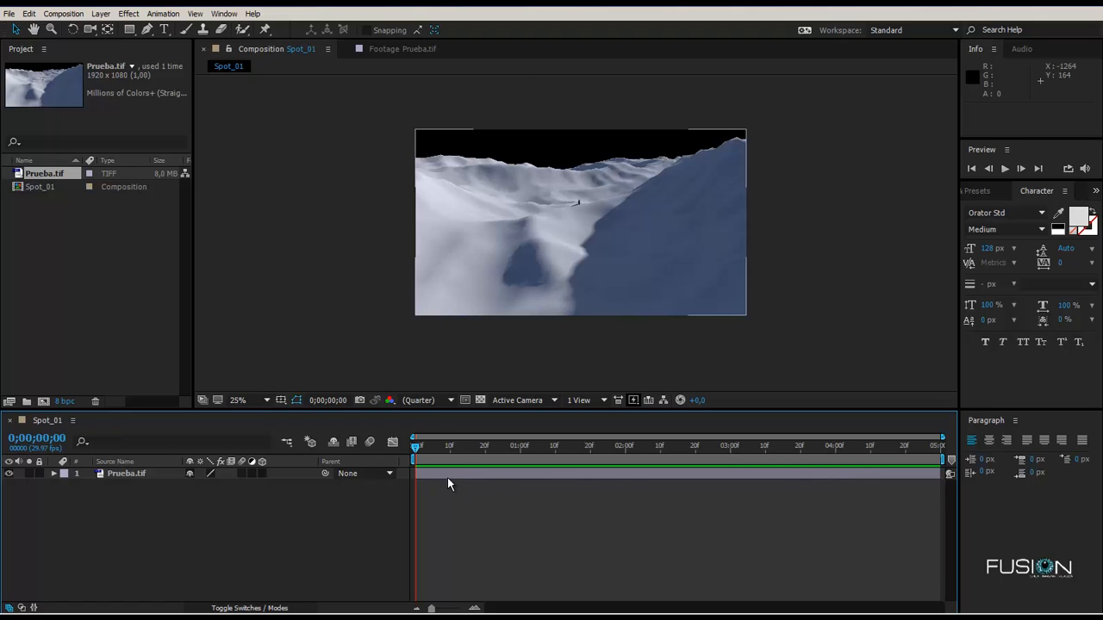
click(454, 476)
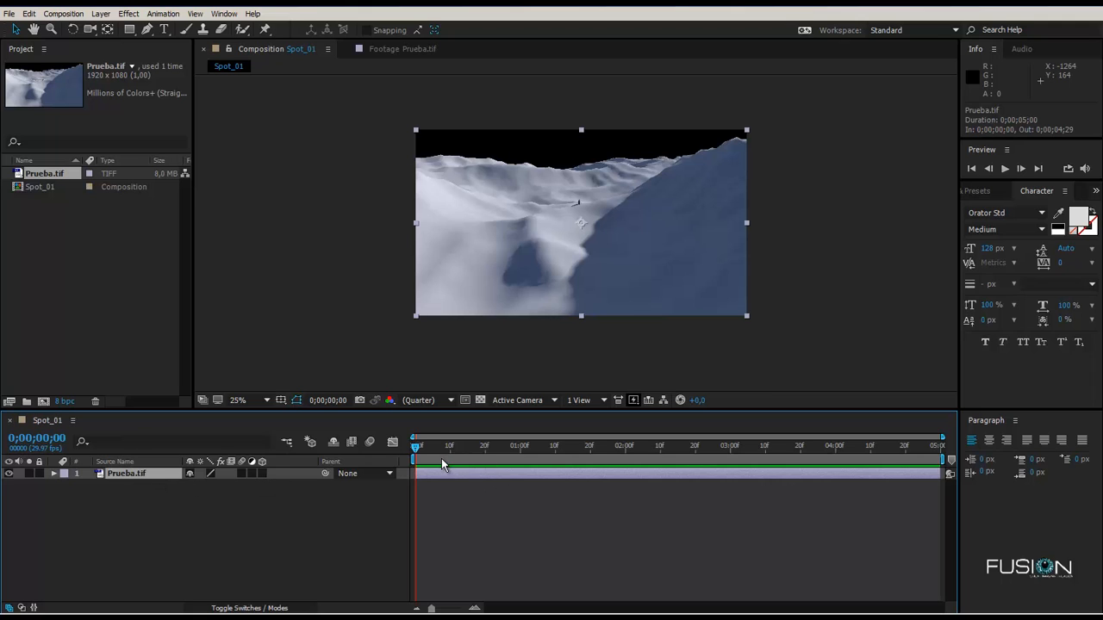
key(space)
key(space)
click(188, 484)
click(177, 474)
scroll(624, 203, up, 2)
scroll(623, 228, down, 2)
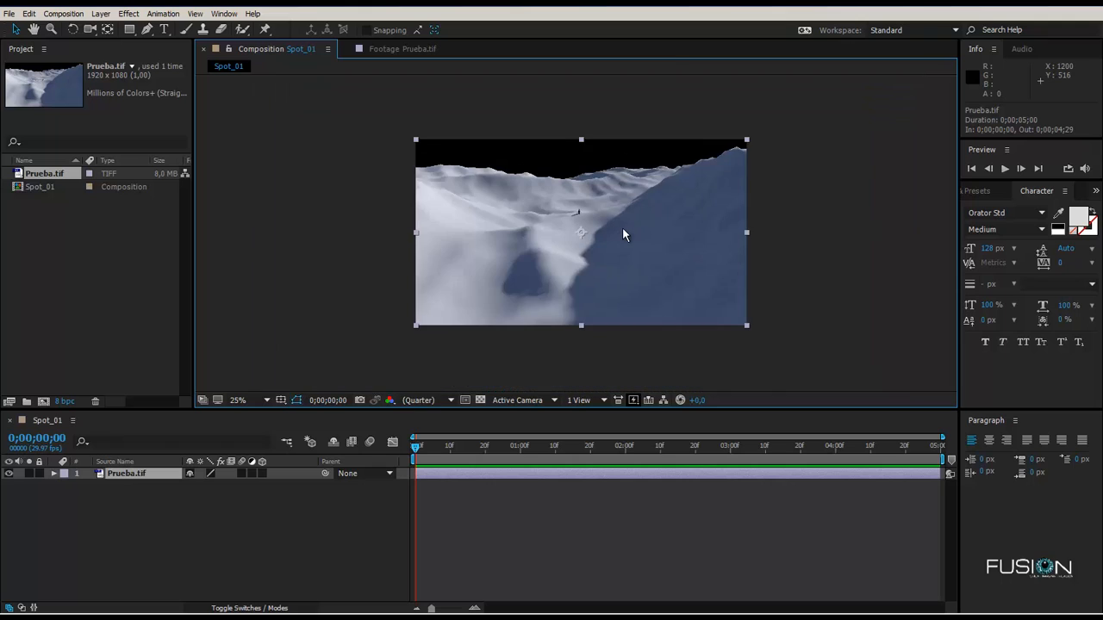
scroll(623, 229, up, 2)
click(157, 495)
click(126, 476)
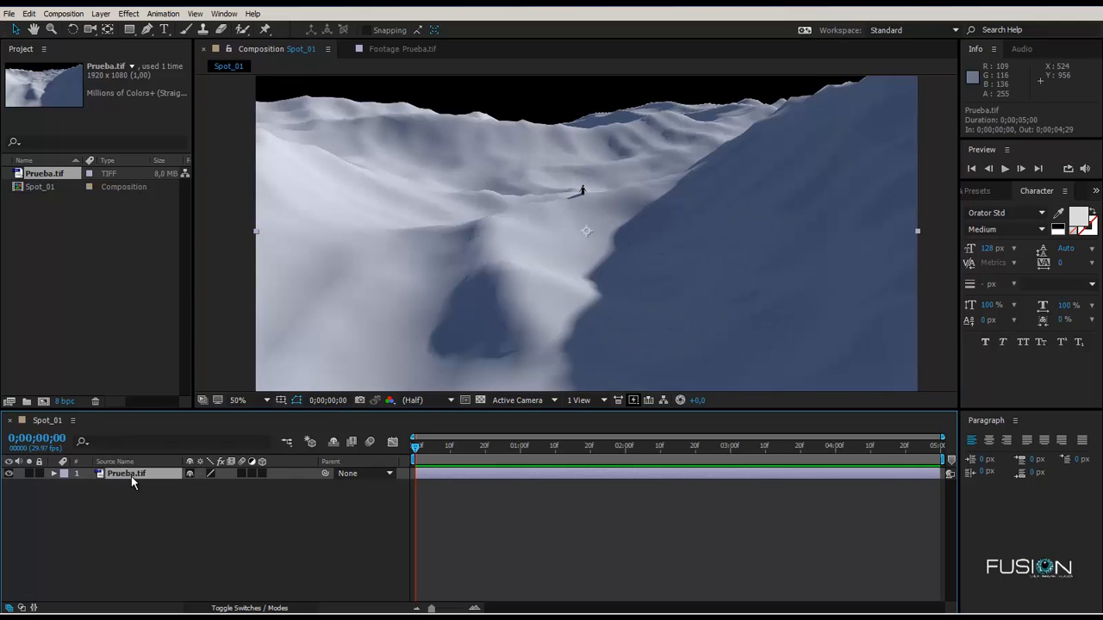
Show the transparency grid to examine the image's transparent sky area, and switch the grid off again.
click(480, 399)
click(480, 400)
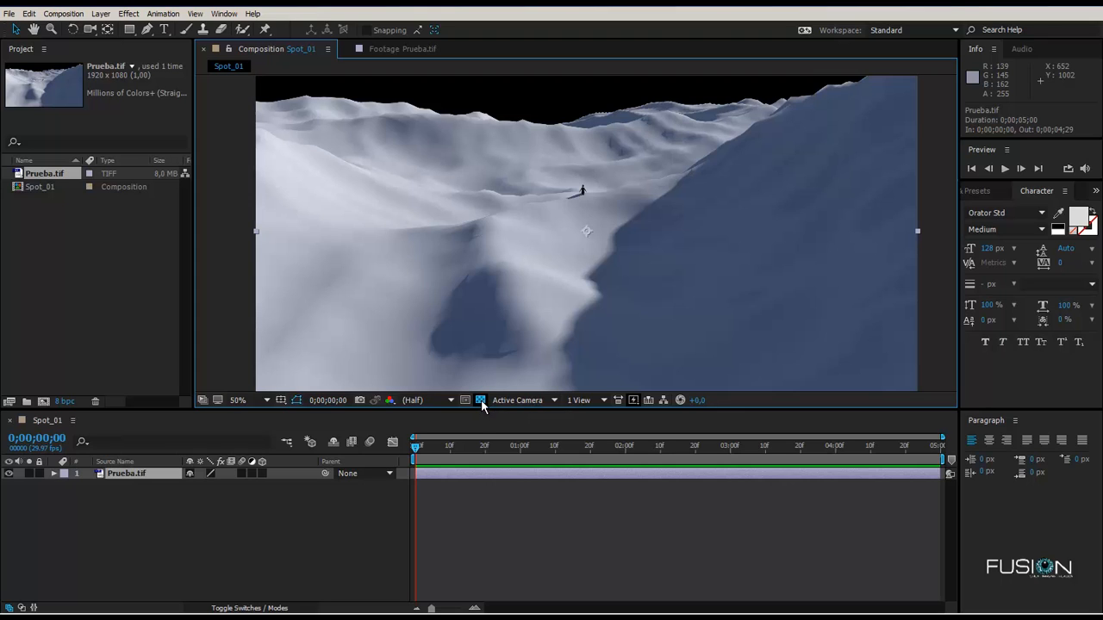
click(480, 399)
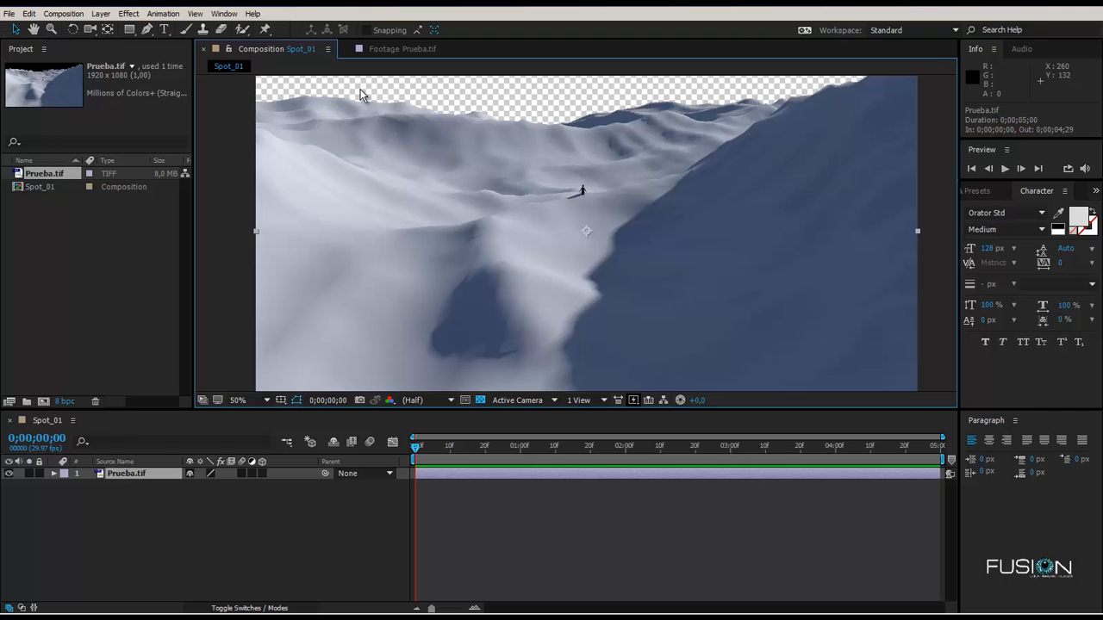
drag(739, 101, 726, 206)
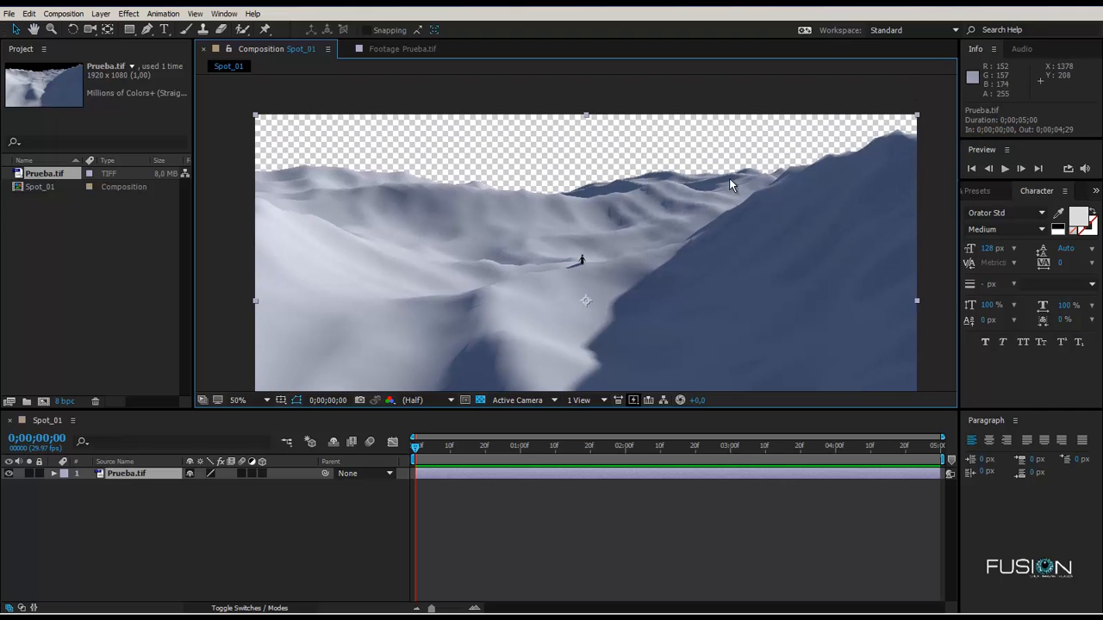
drag(537, 177, 513, 178)
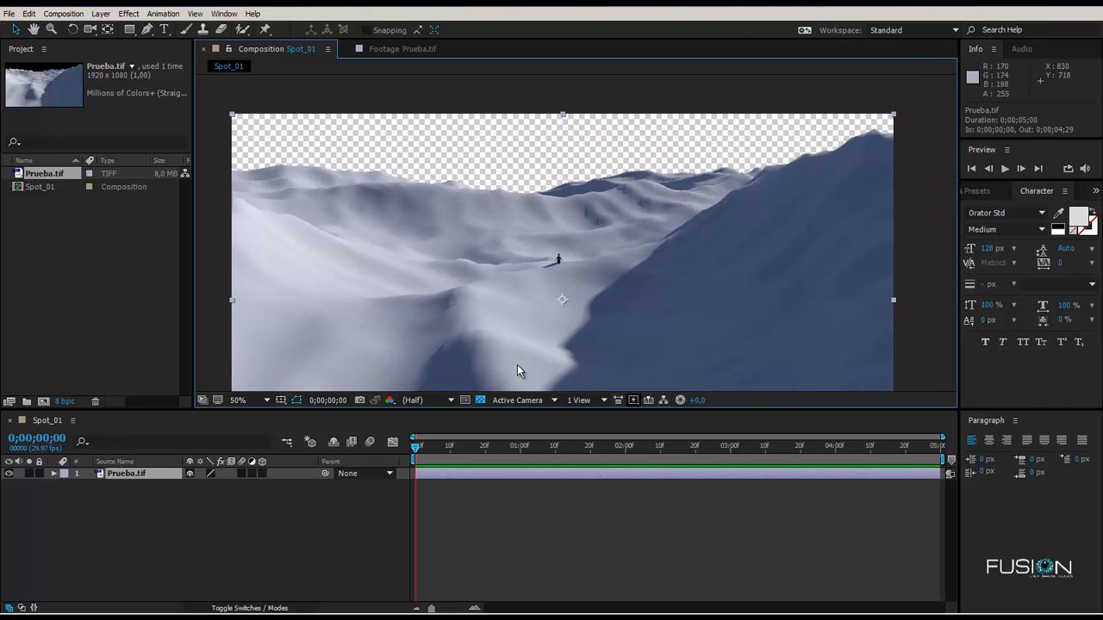
click(480, 400)
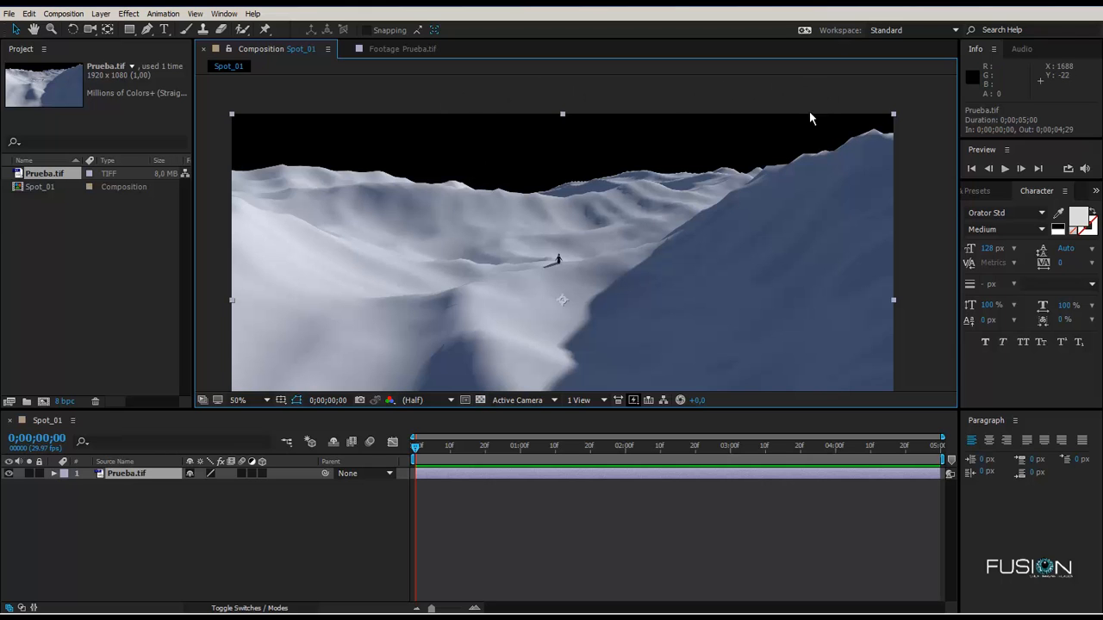
Examine the landscape image against the composition's black background, comparing it with the Prueba.tif layer in the timeline.
click(940, 184)
drag(549, 380, 573, 282)
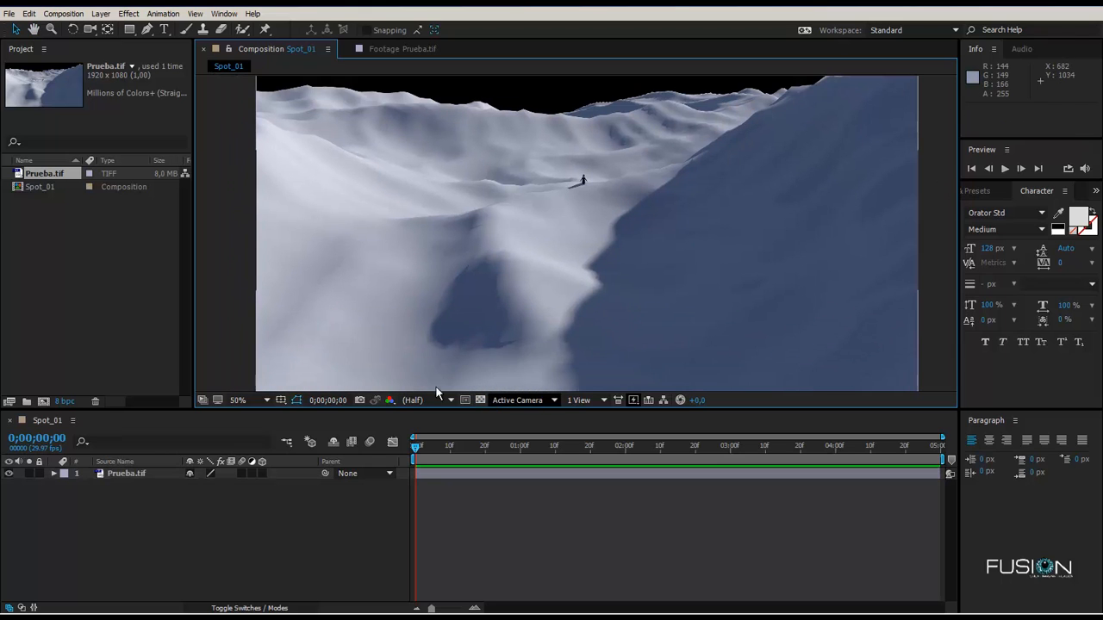
scroll(697, 152, down, 3)
scroll(698, 159, up, 4)
key(h)
mouse_move(696, 192)
mouse_down()
mouse_move(697, 251)
mouse_move(695, 209)
mouse_up()
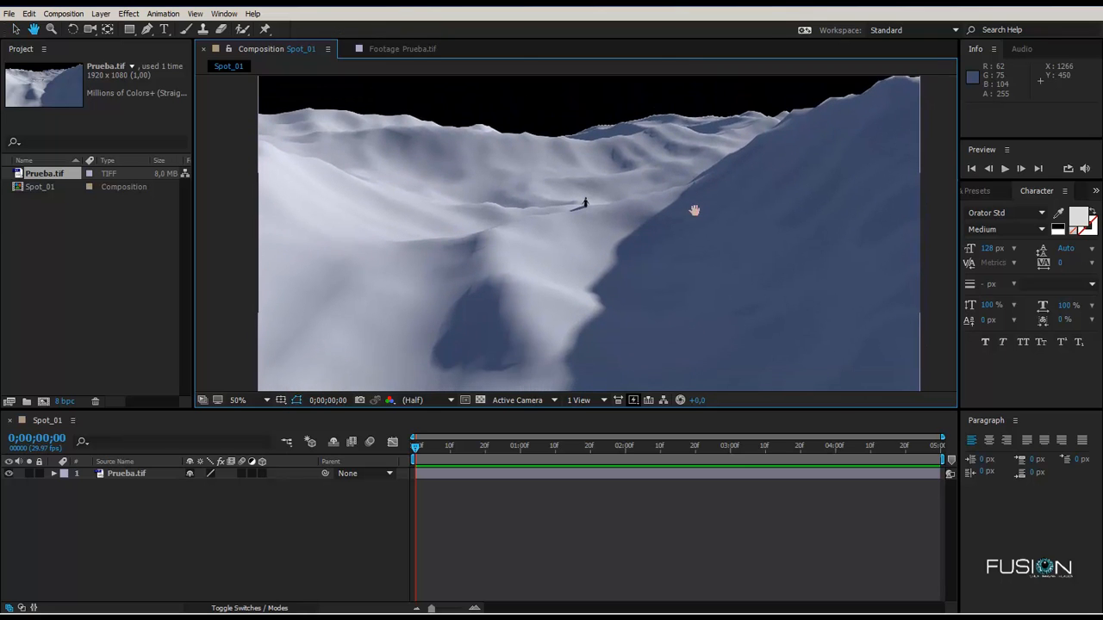
key(v)
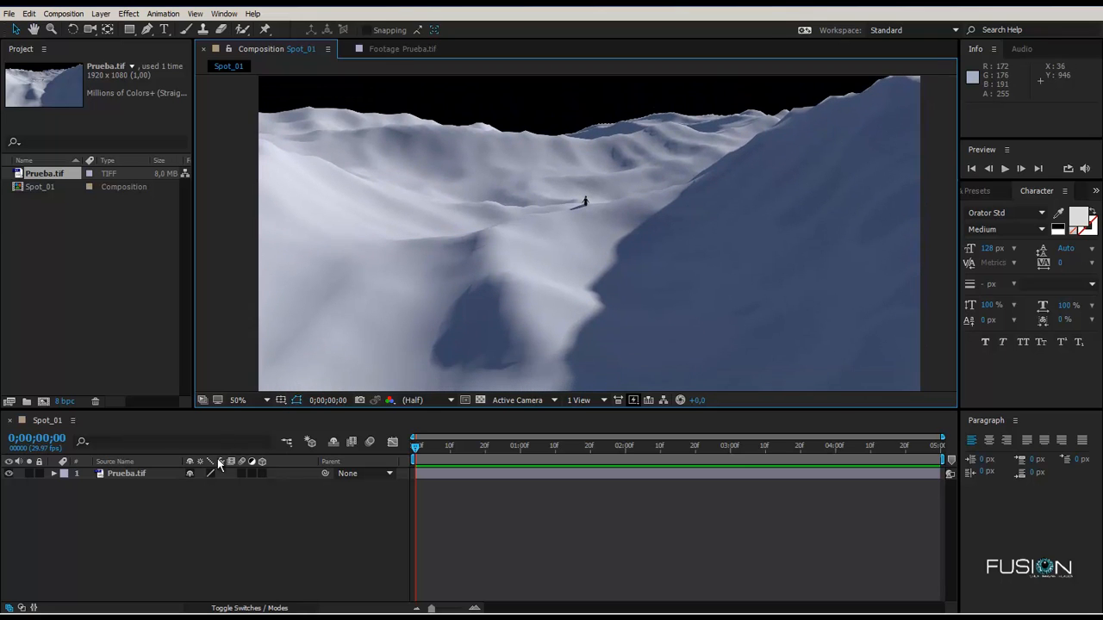
click(190, 522)
scroll(697, 165, down, 2)
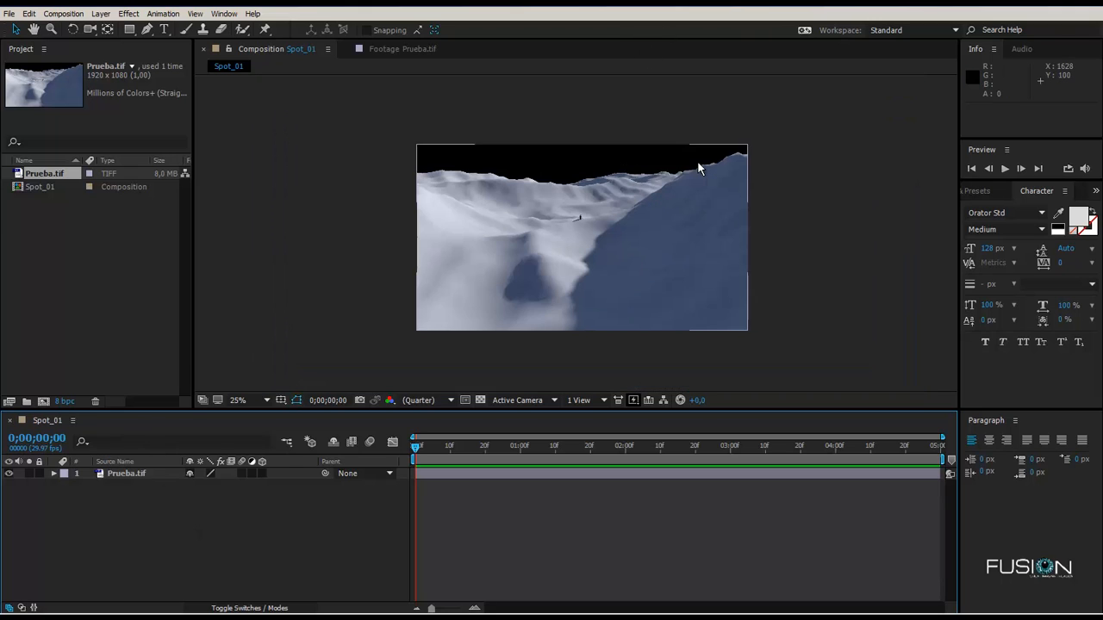
scroll(666, 180, up, 2)
drag(635, 257, 626, 277)
click(334, 541)
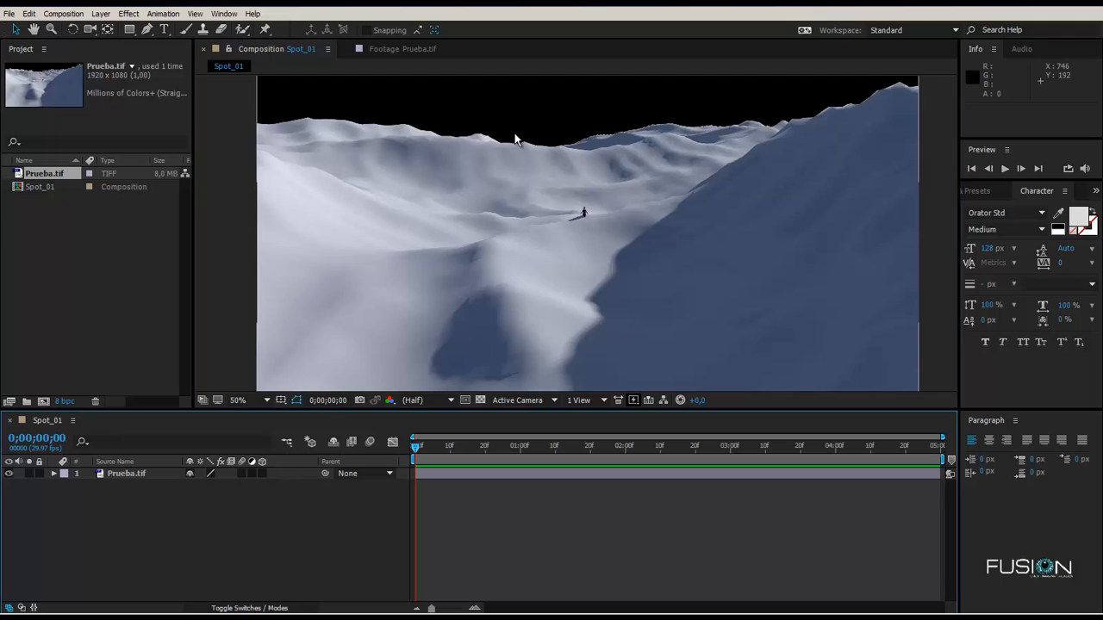
drag(174, 512, 149, 467)
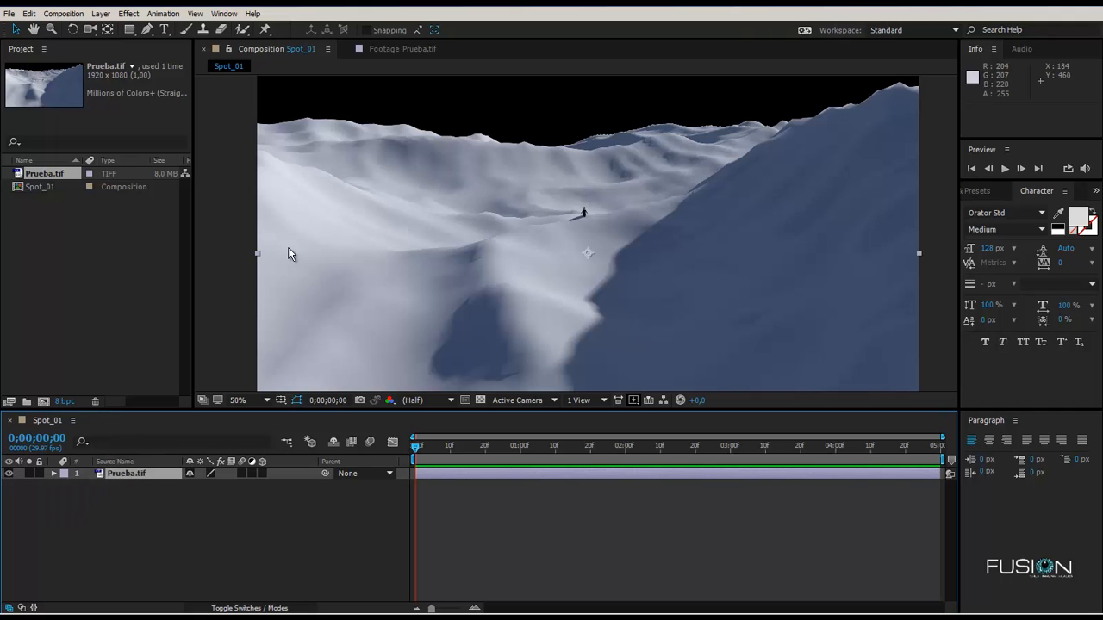
click(214, 528)
scroll(564, 159, down, 2)
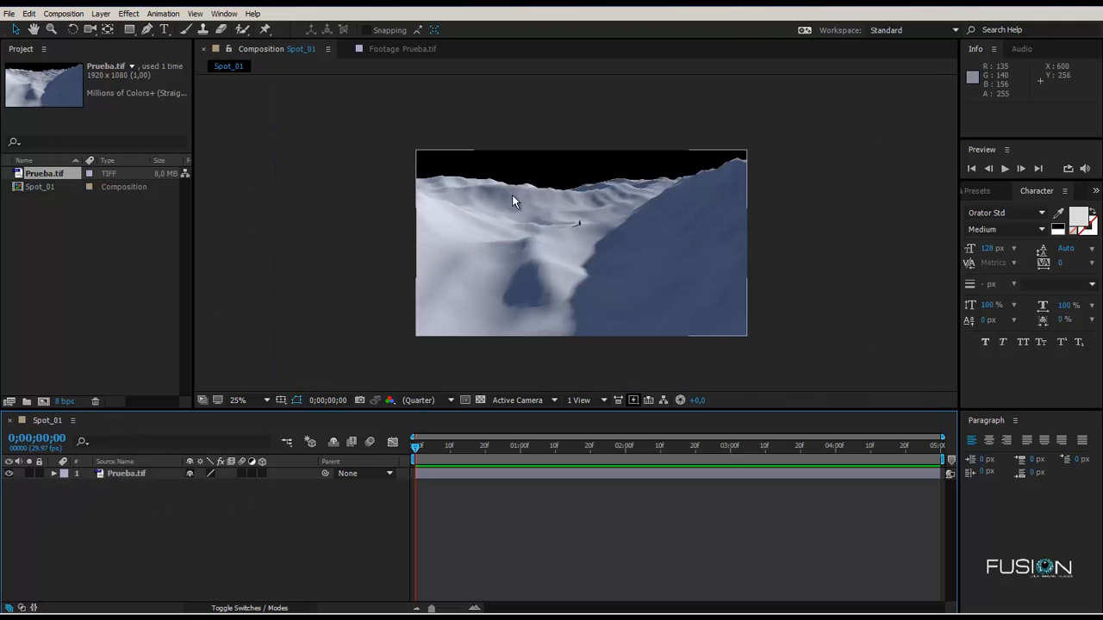
scroll(512, 195, up, 2)
drag(205, 104, 951, 214)
drag(795, 269, 836, 196)
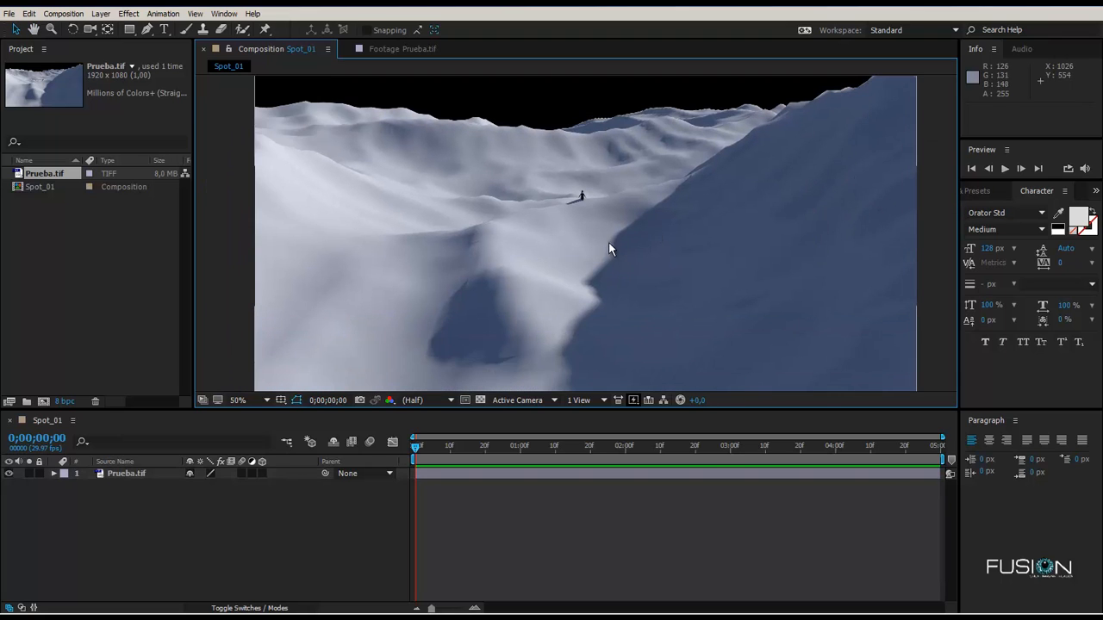
scroll(659, 245, down, 1)
scroll(660, 250, up, 1)
drag(660, 253, 644, 286)
click(417, 497)
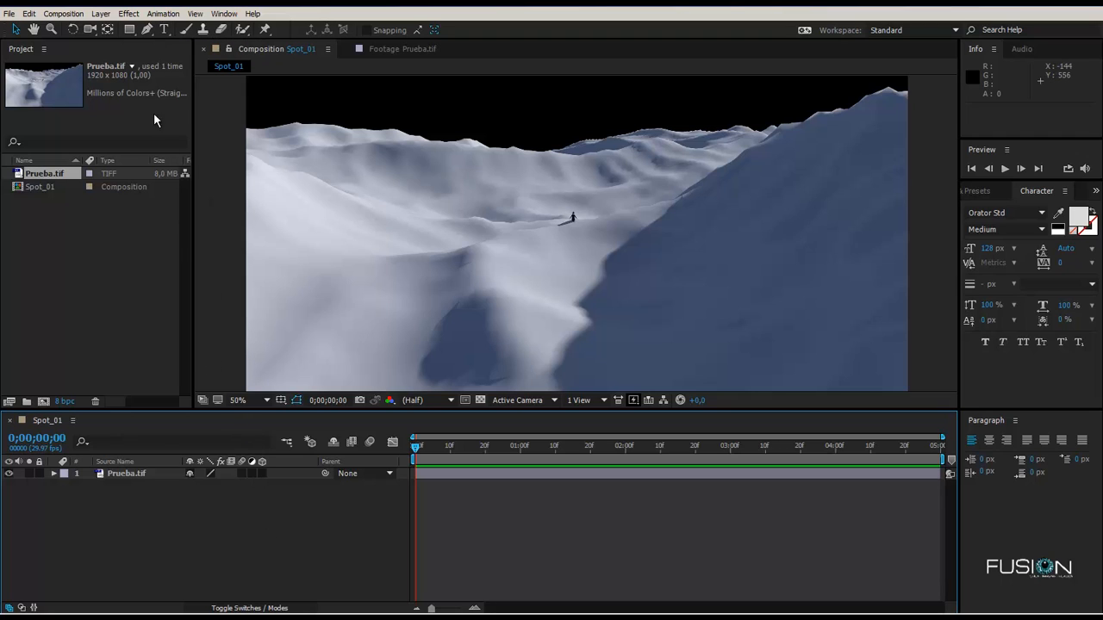
Start a new solid layer for the Spot_01 composition and name it Fondo.
click(103, 15)
mouse_move(112, 28)
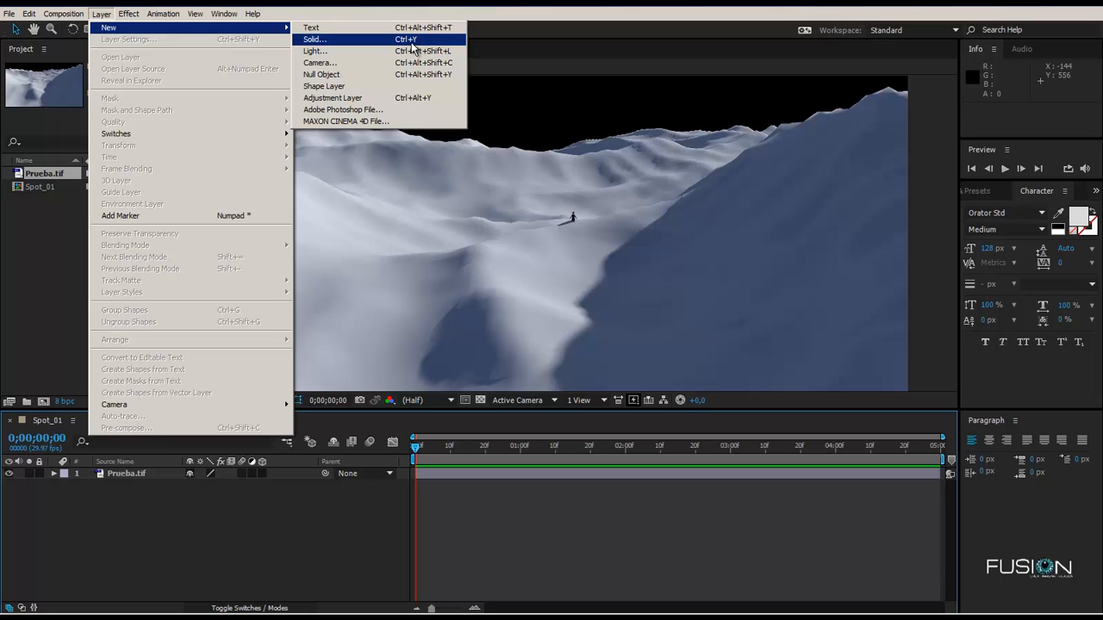
click(313, 512)
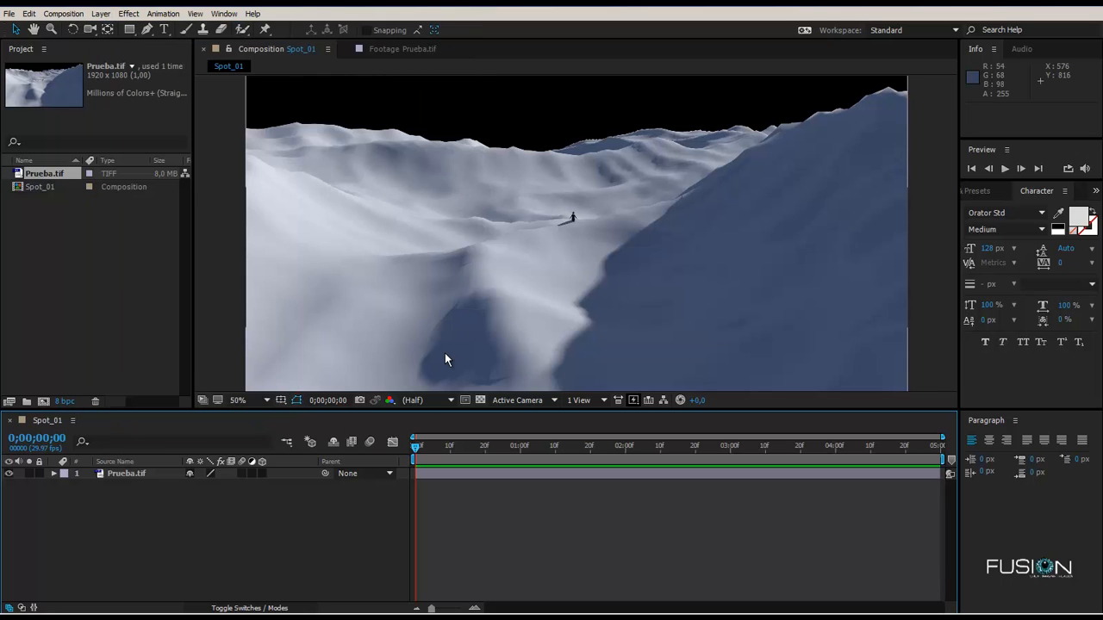
key(ctrl+y)
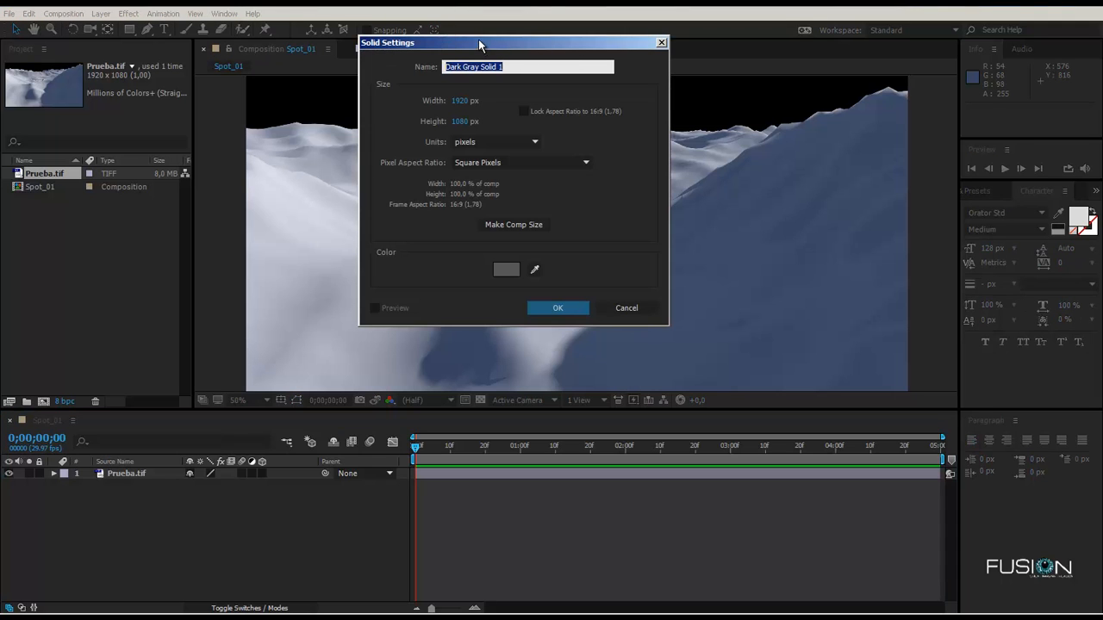
drag(478, 39, 733, 87)
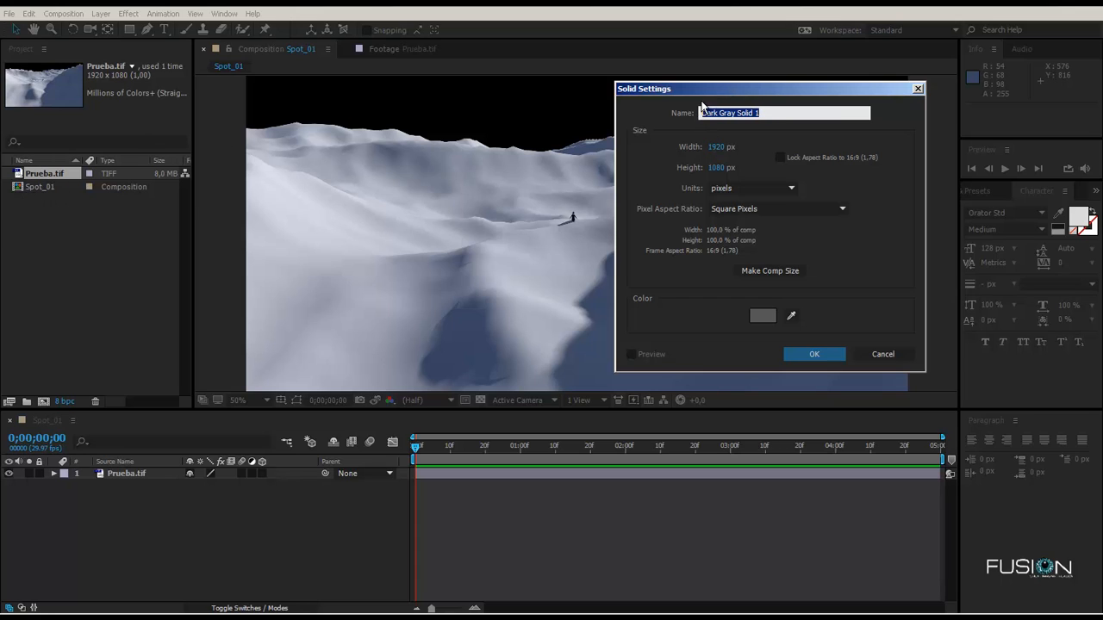
drag(692, 89, 377, 129)
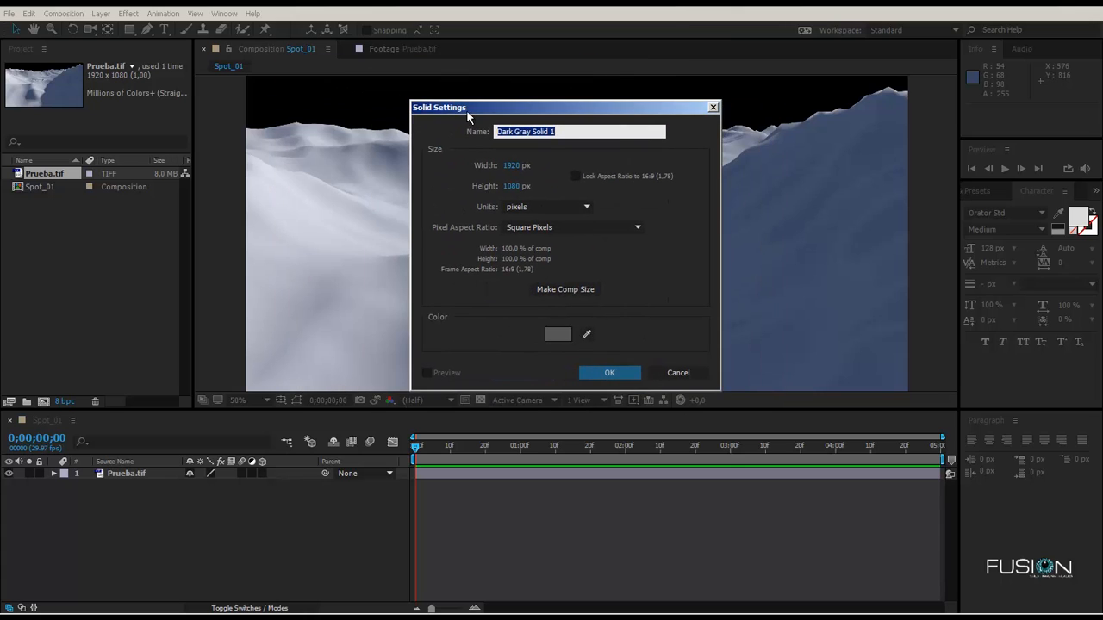
drag(466, 109, 705, 73)
click(817, 95)
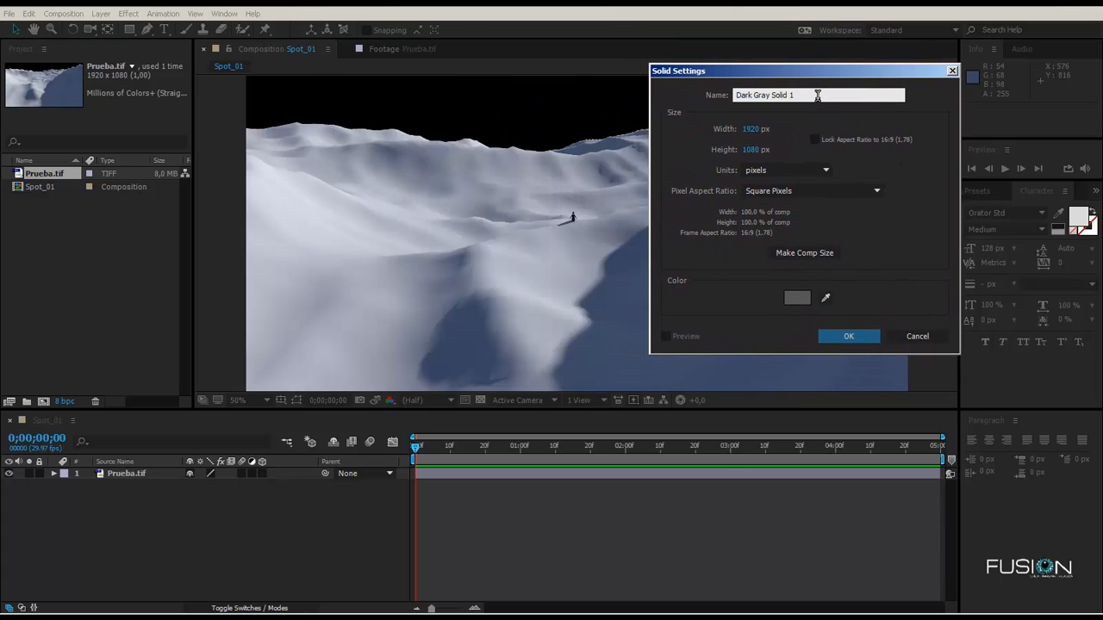
drag(816, 95, 511, 82)
text(Fondo)
drag(692, 70, 292, 75)
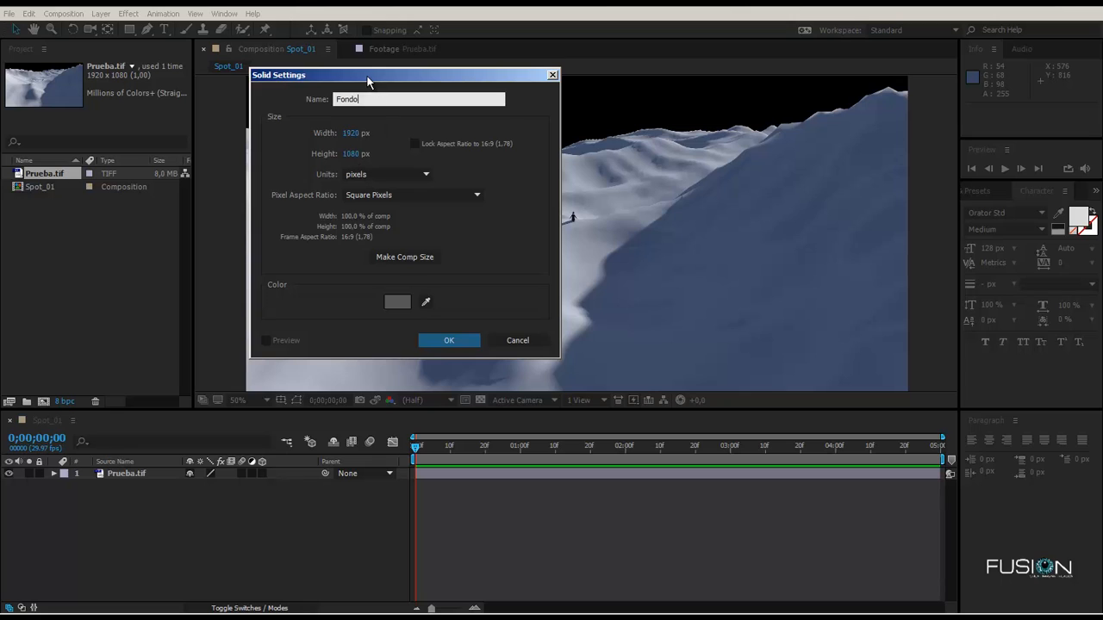
drag(379, 75, 580, 58)
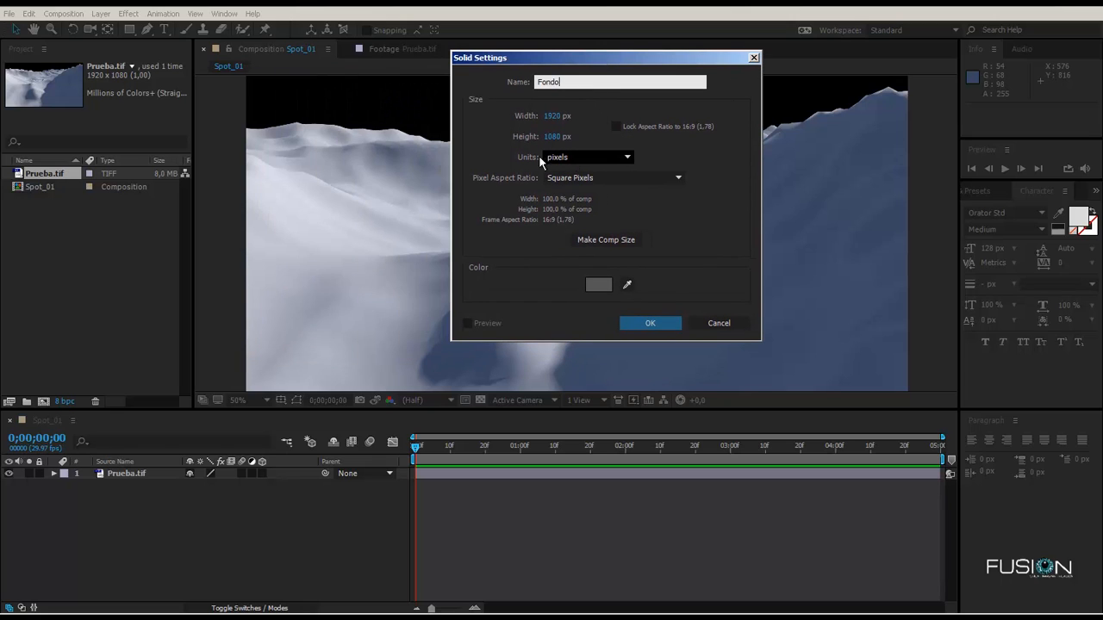
Review the unit and pixel aspect ratio options of the Fondo solid, keeping pixels and Square Pixels.
click(584, 158)
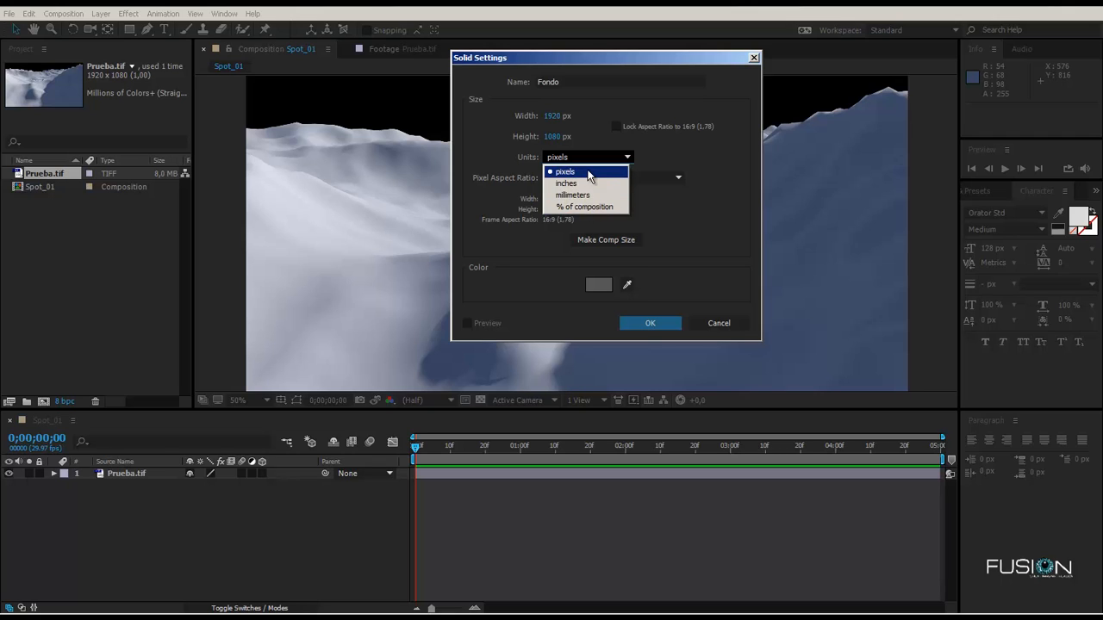
click(567, 170)
click(570, 160)
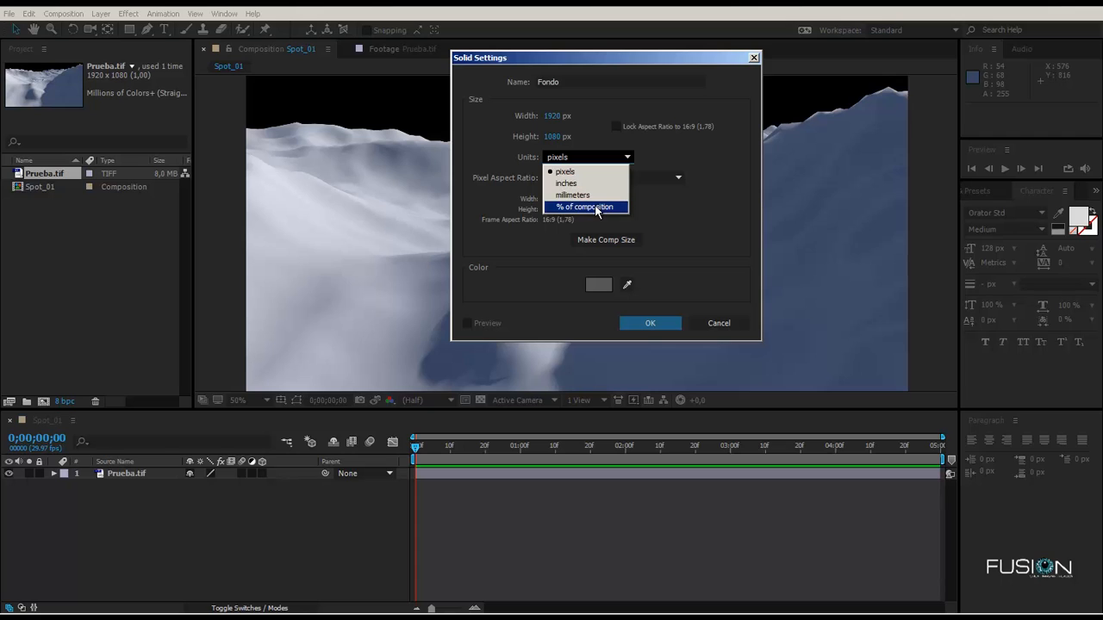
click(564, 172)
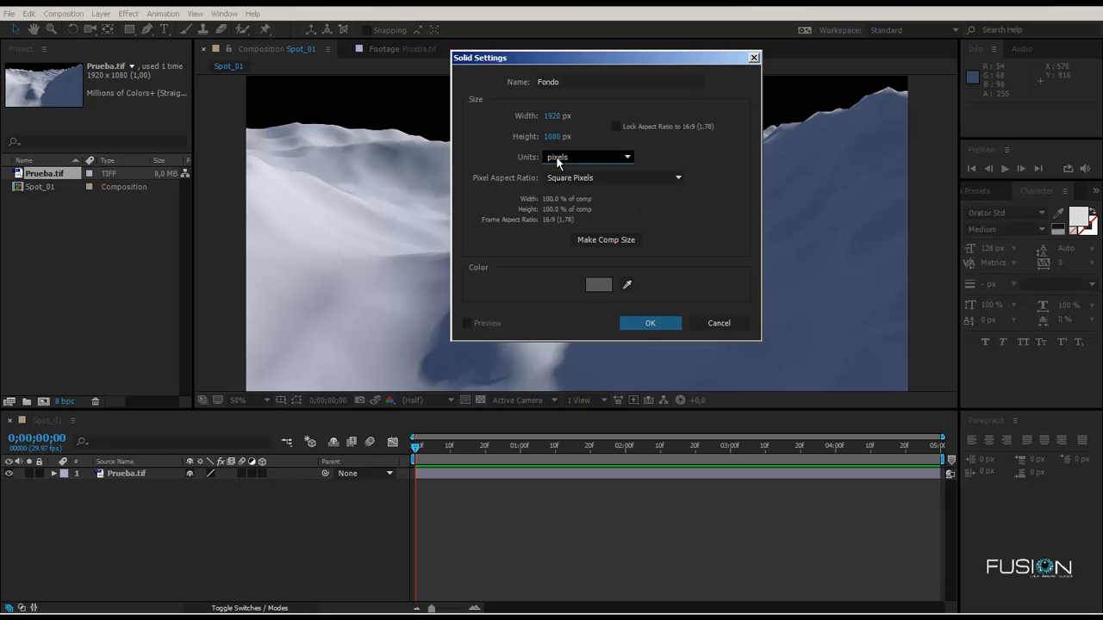
click(579, 177)
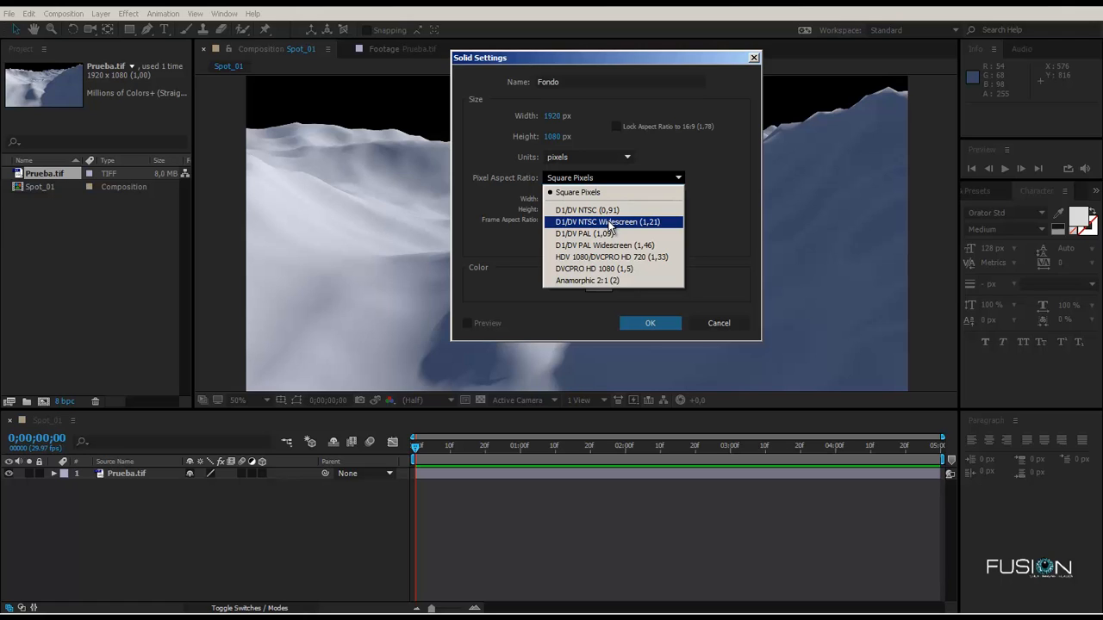
click(697, 215)
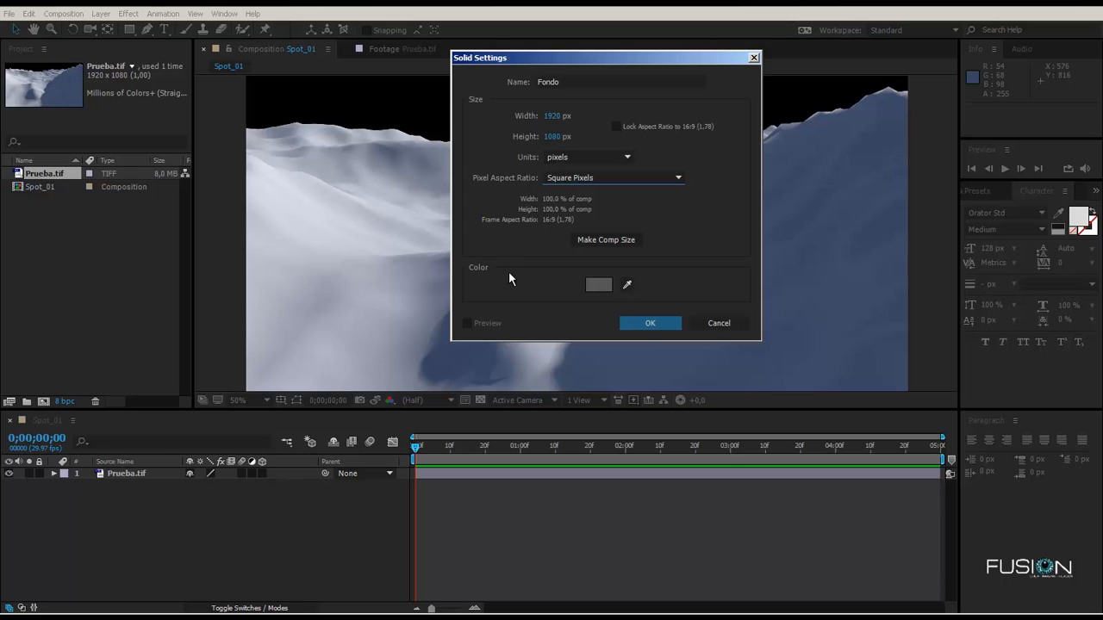
Set the Fondo solid's colour to light blue and create the solid layer in the Spot_01 timeline.
click(597, 285)
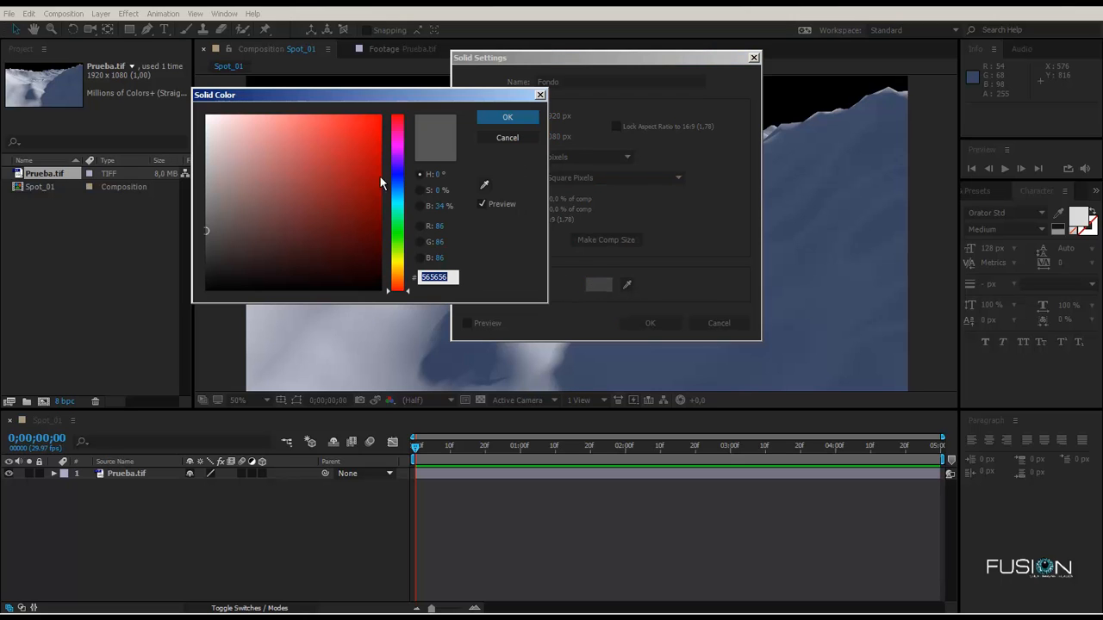
click(541, 94)
click(597, 284)
drag(327, 90, 421, 104)
mouse_move(497, 207)
mouse_down()
mouse_move(496, 220)
mouse_move(498, 113)
mouse_move(377, 120)
mouse_move(404, 121)
mouse_up()
click(602, 130)
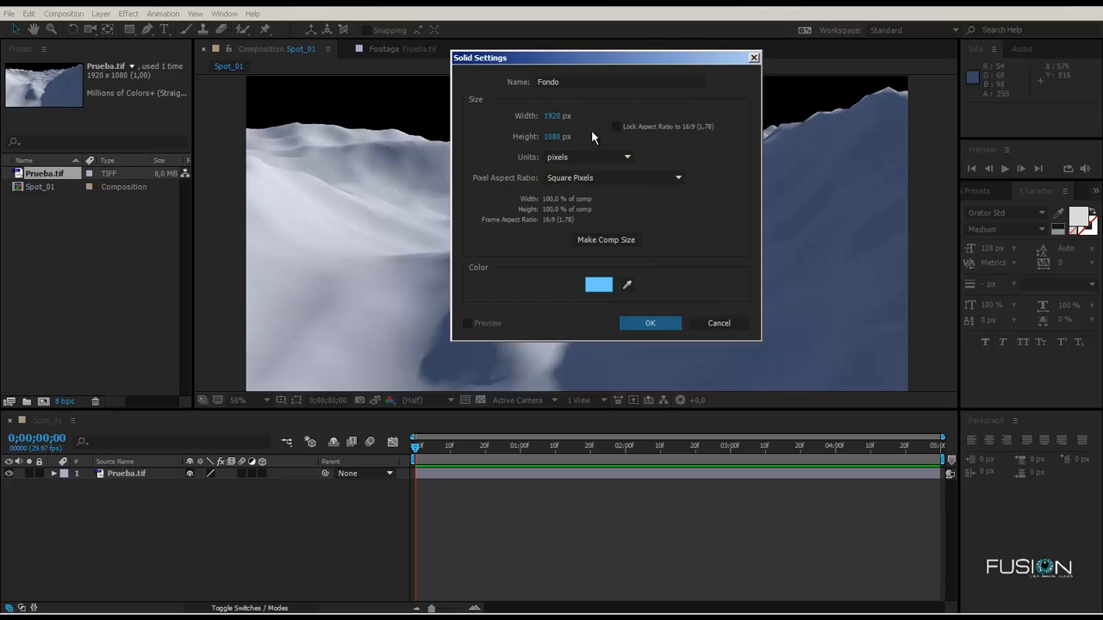
drag(553, 75, 293, 96)
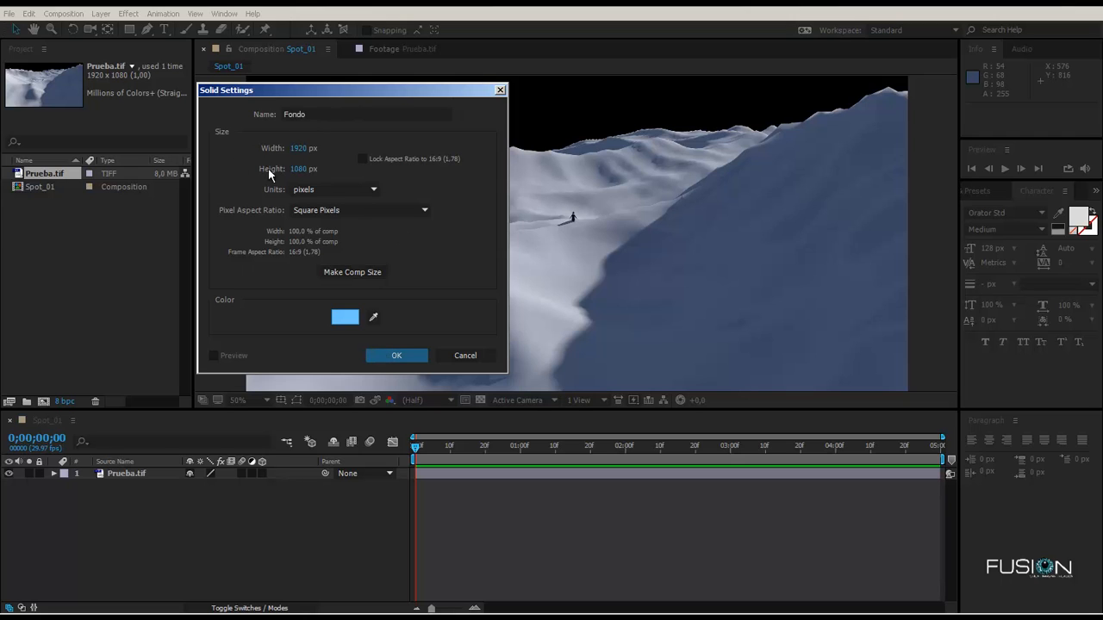
click(391, 360)
click(199, 523)
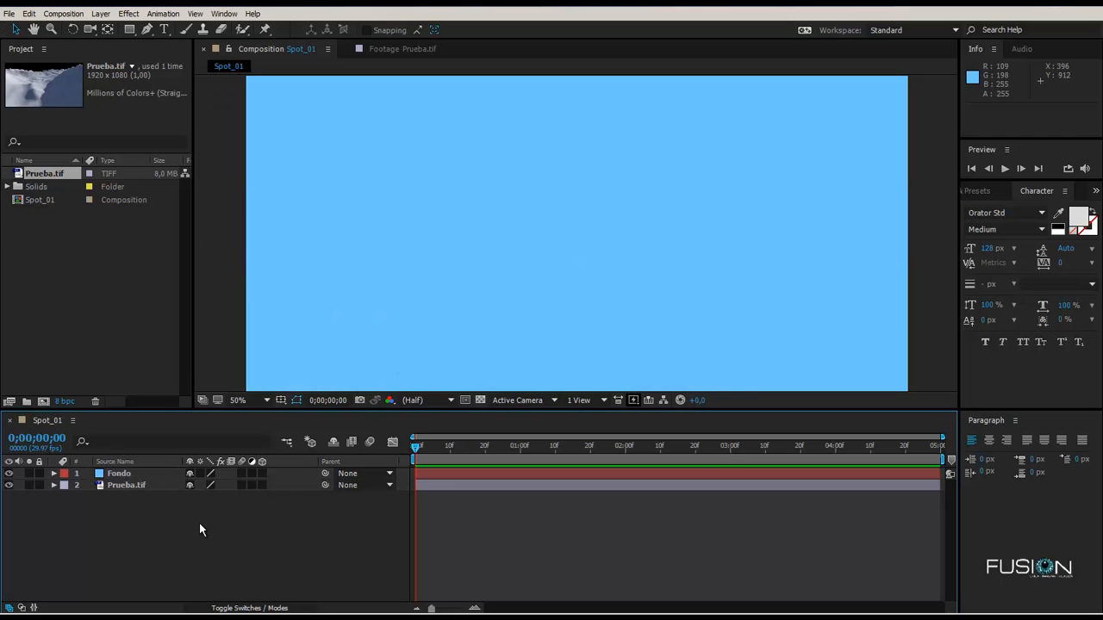
Examine the Solids folder in the project list and the Fondo solid stored in it, leaving the folder collapsed.
click(120, 480)
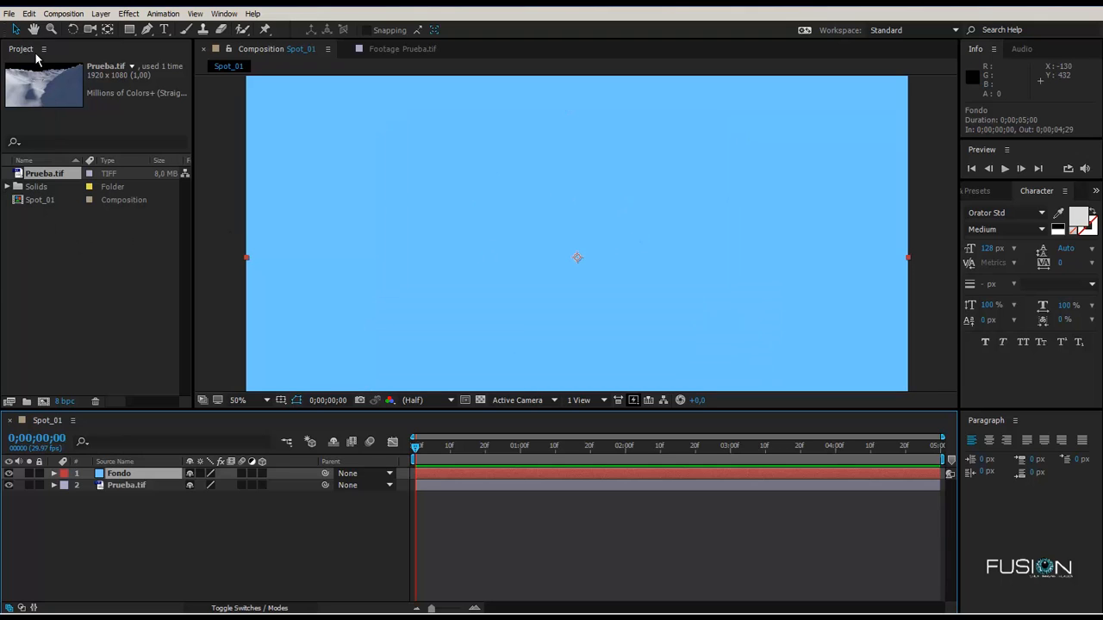
click(7, 186)
click(7, 186)
click(53, 228)
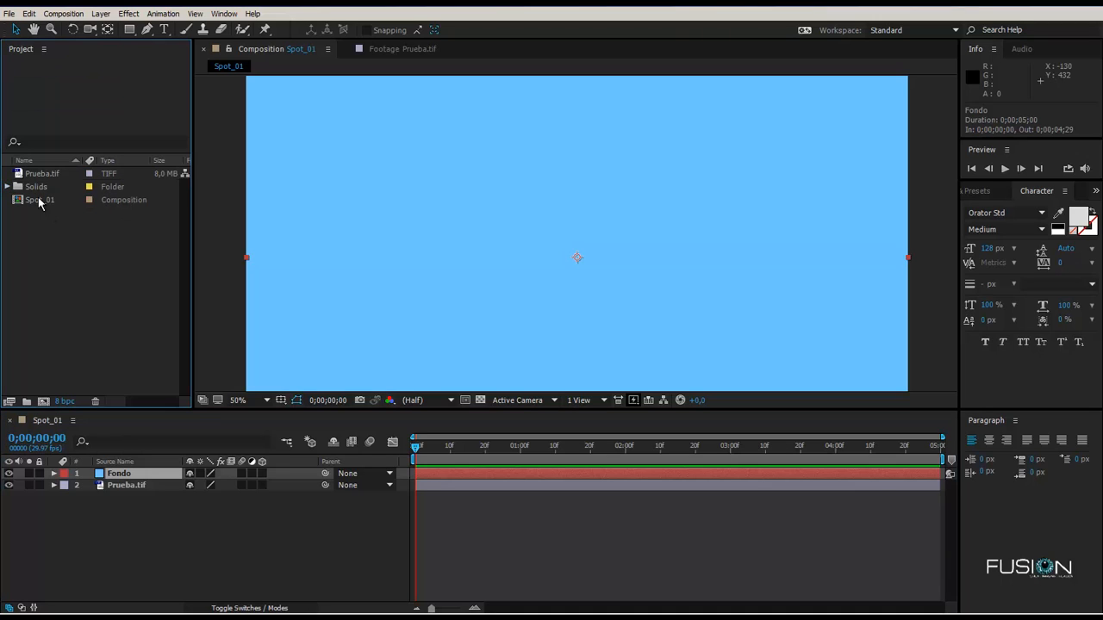
click(38, 188)
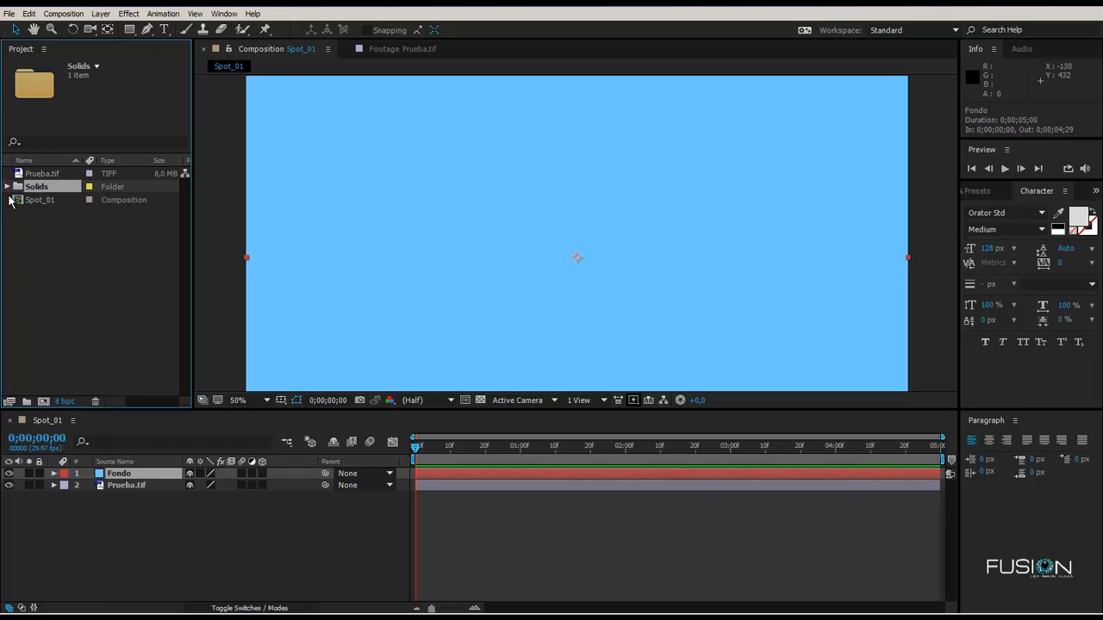
click(6, 187)
click(55, 249)
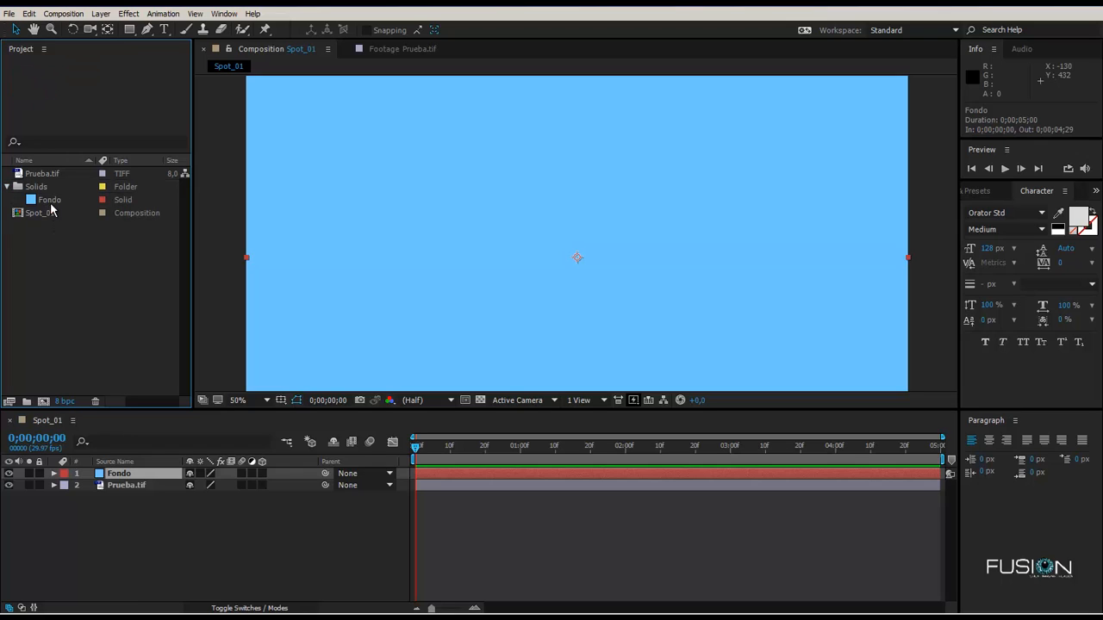
click(7, 187)
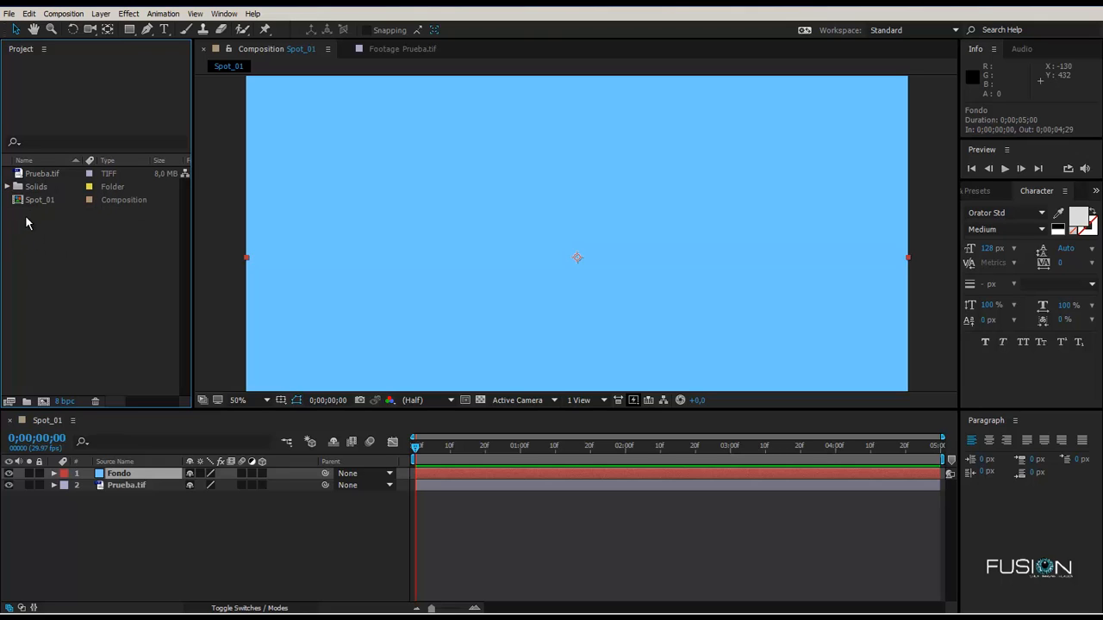
drag(13, 207, 65, 229)
click(7, 187)
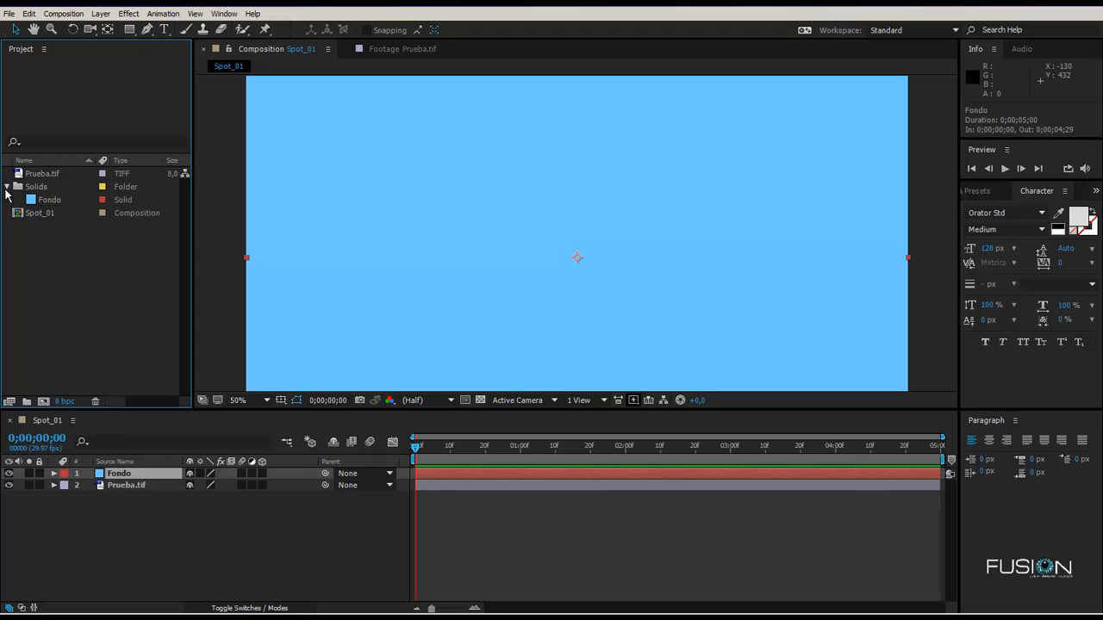
click(7, 187)
click(6, 190)
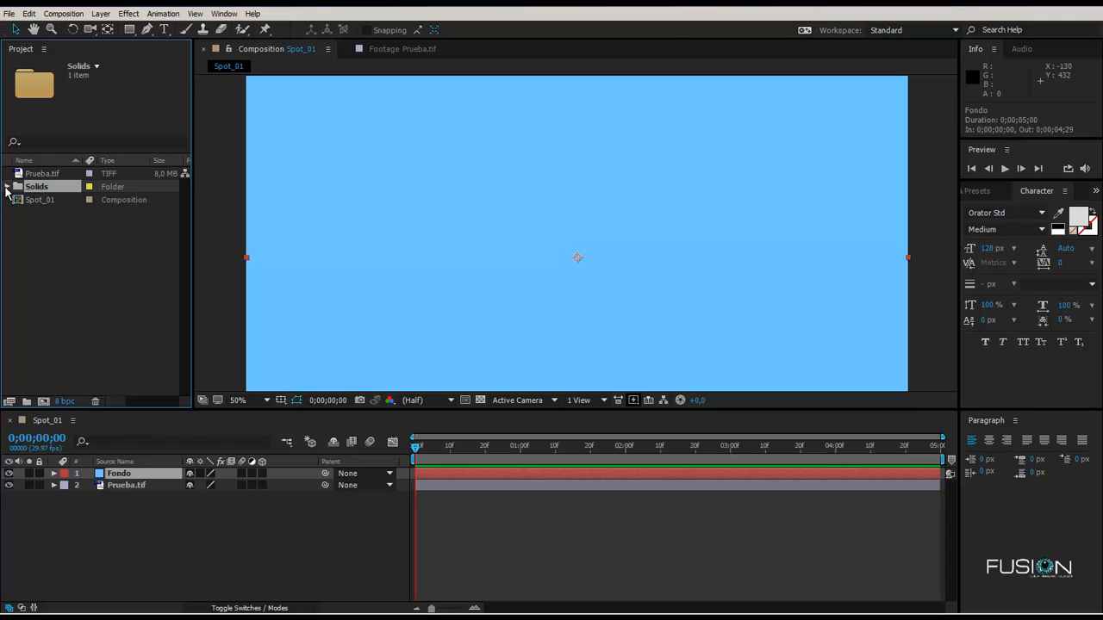
click(79, 322)
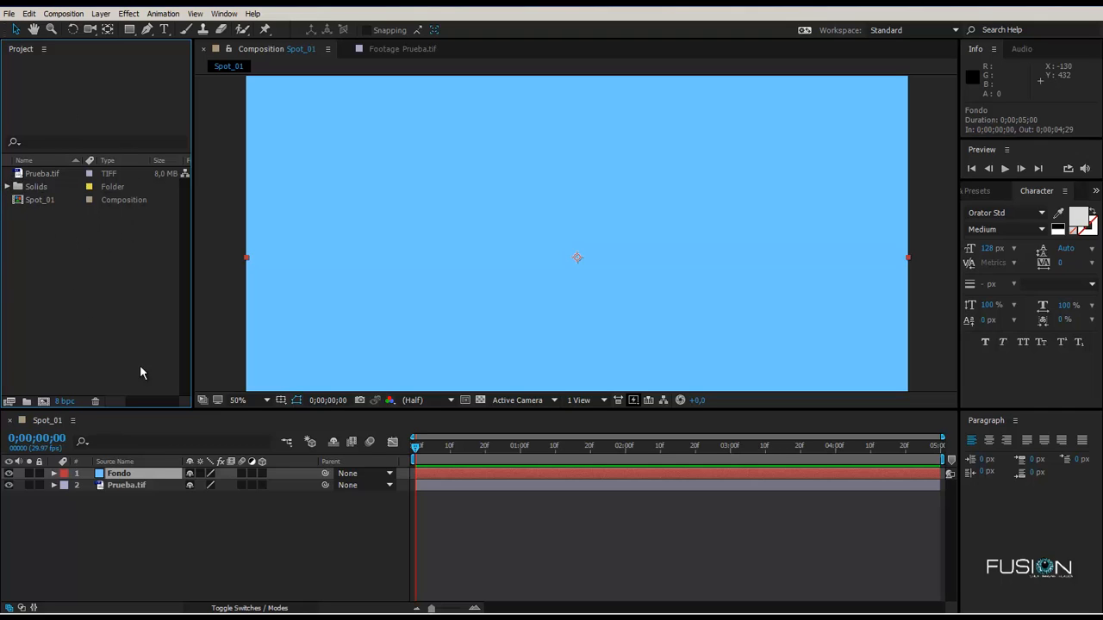
Make the timeline area taller and zoom the composition view out to 25% to fit the whole frame.
click(167, 518)
click(127, 474)
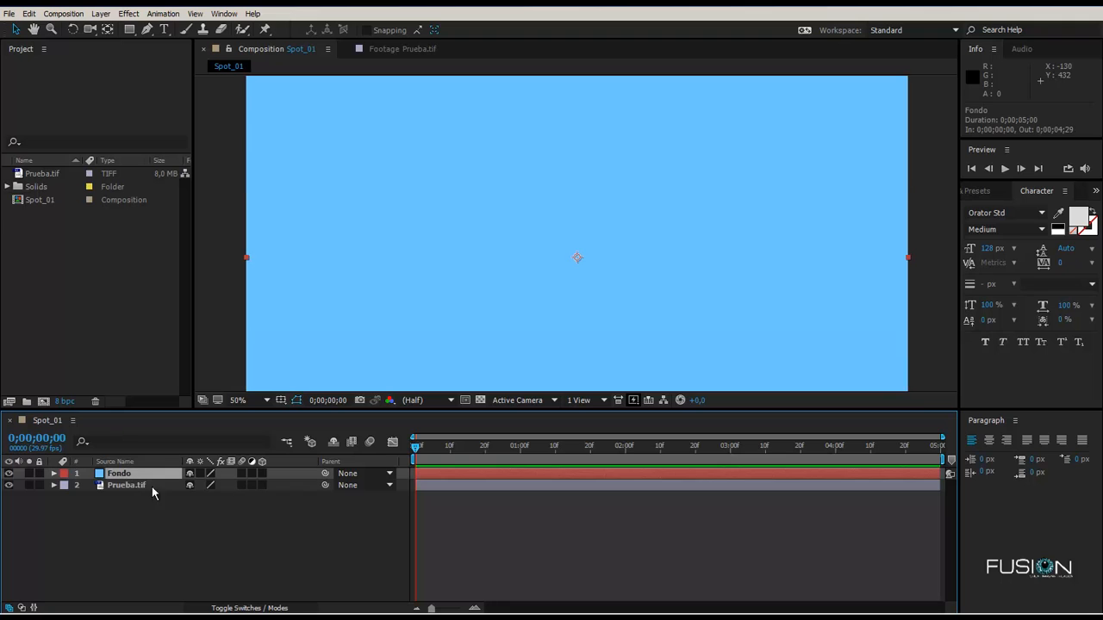
drag(286, 411, 289, 307)
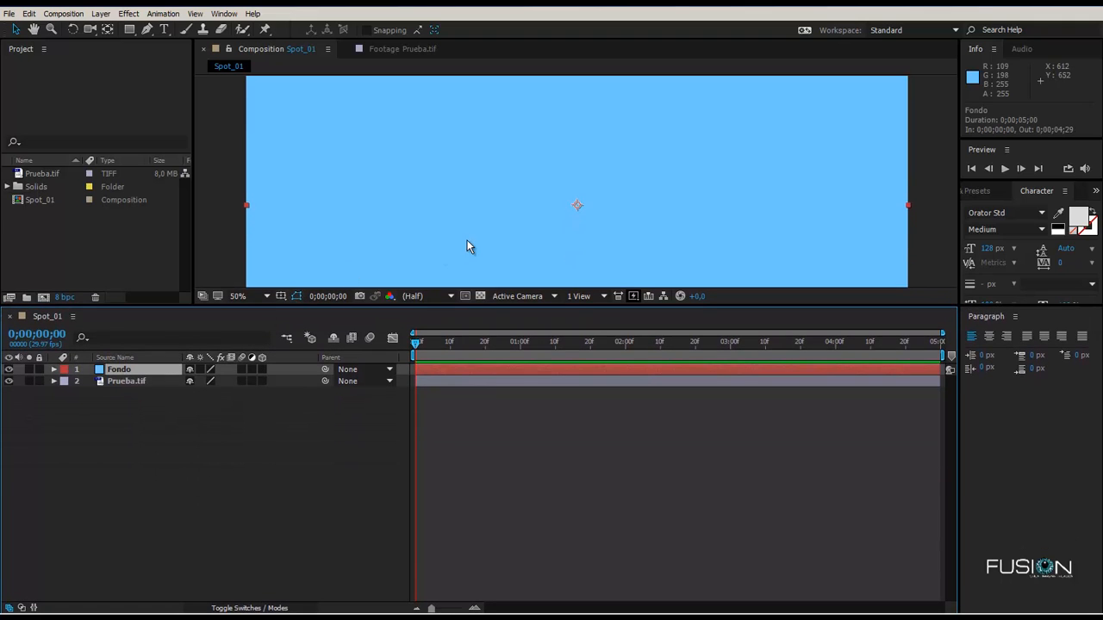
scroll(468, 247, down, 2)
drag(468, 242, 469, 215)
click(195, 430)
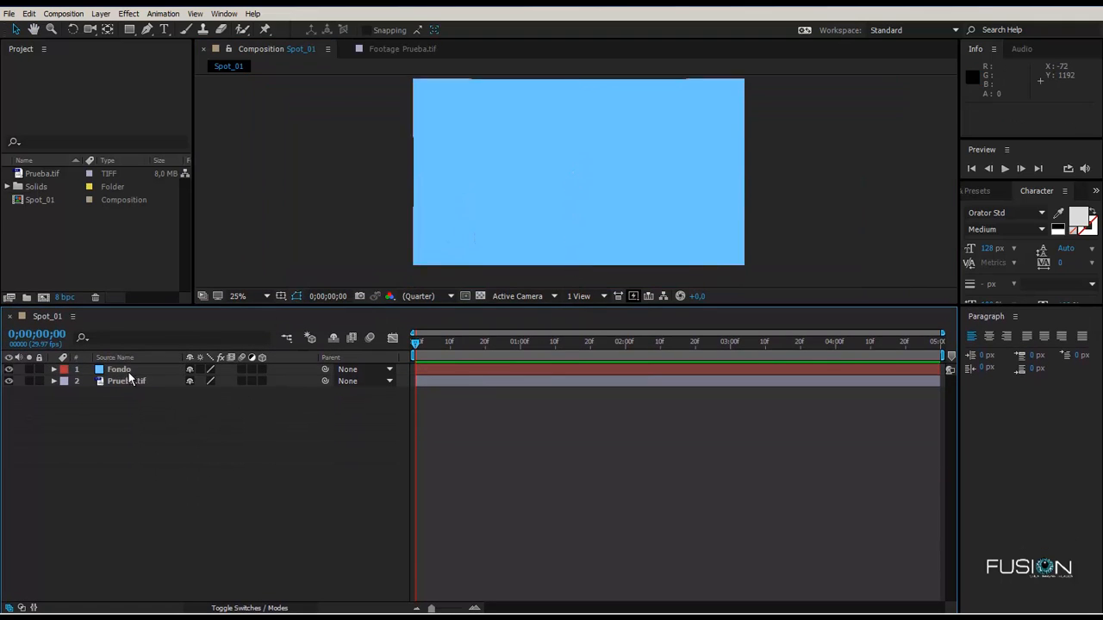
Compare the stacking order of the Fondo and Prueba.tif layers in the timeline with the image in the composition viewer.
click(123, 370)
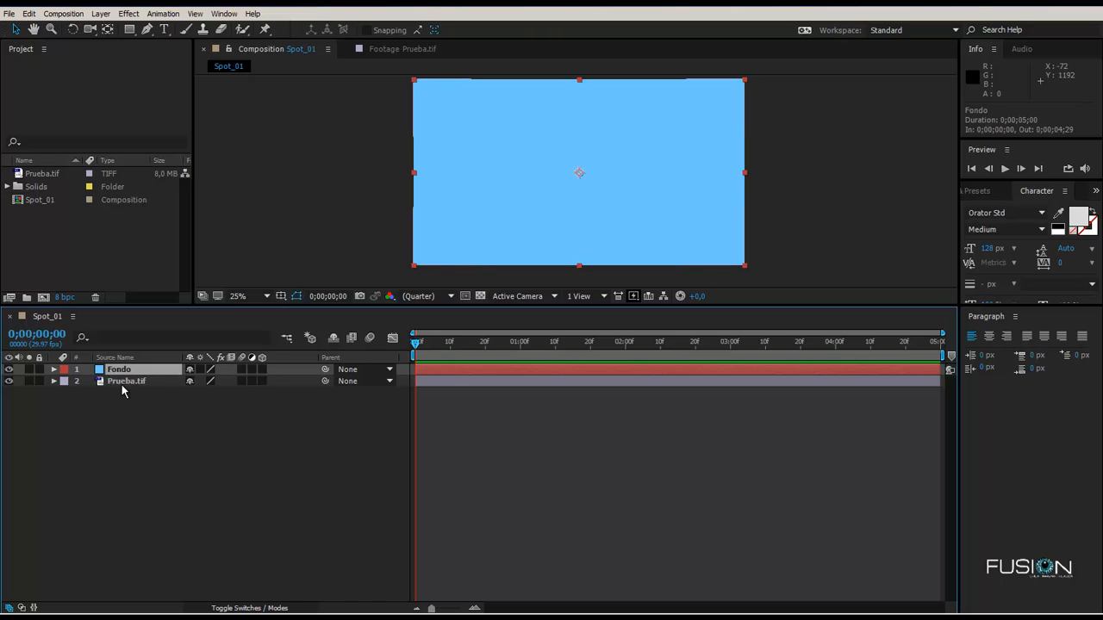
click(121, 382)
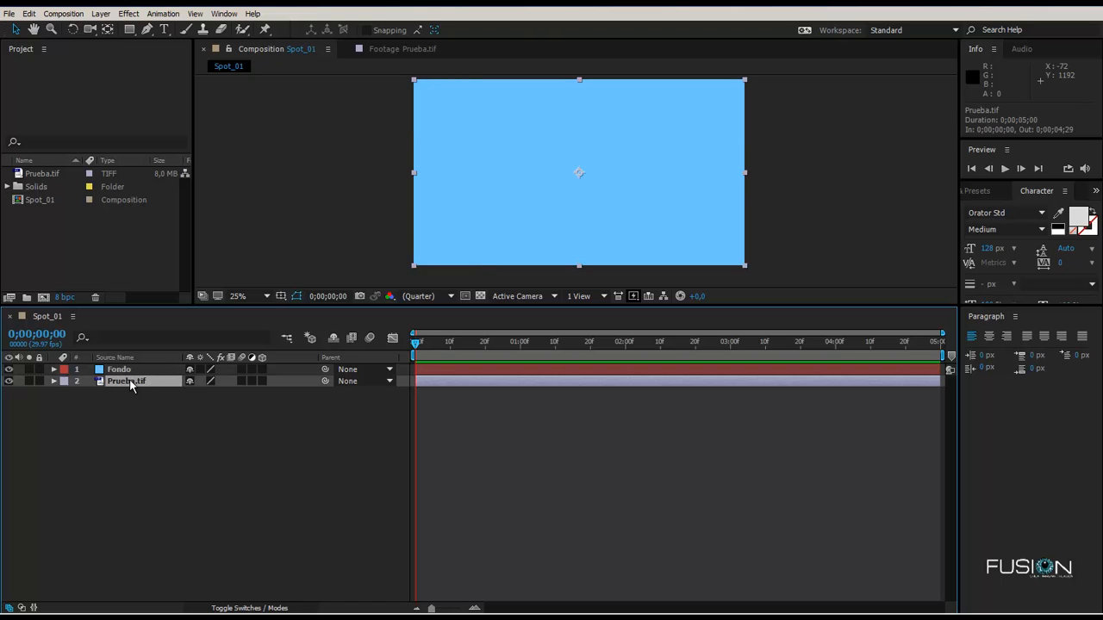
click(115, 374)
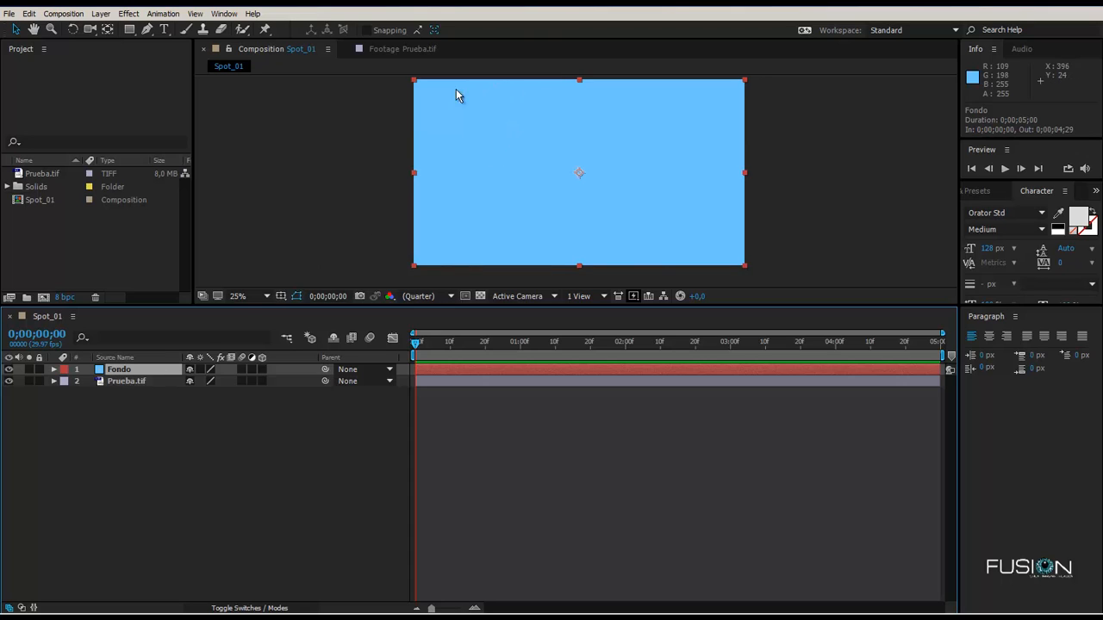
click(126, 389)
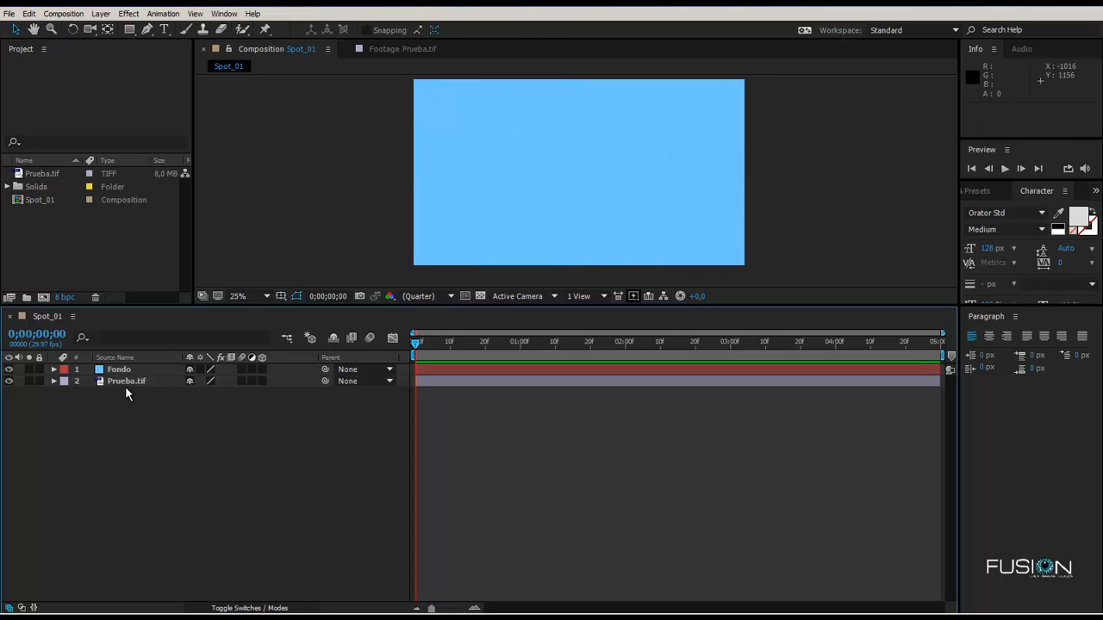
click(129, 381)
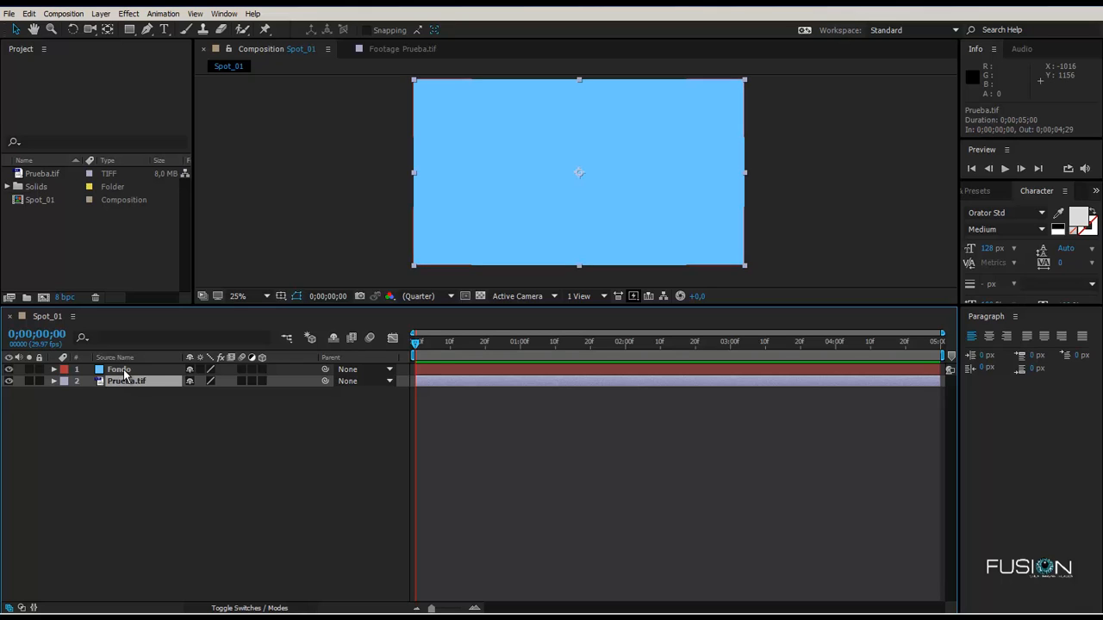
click(121, 370)
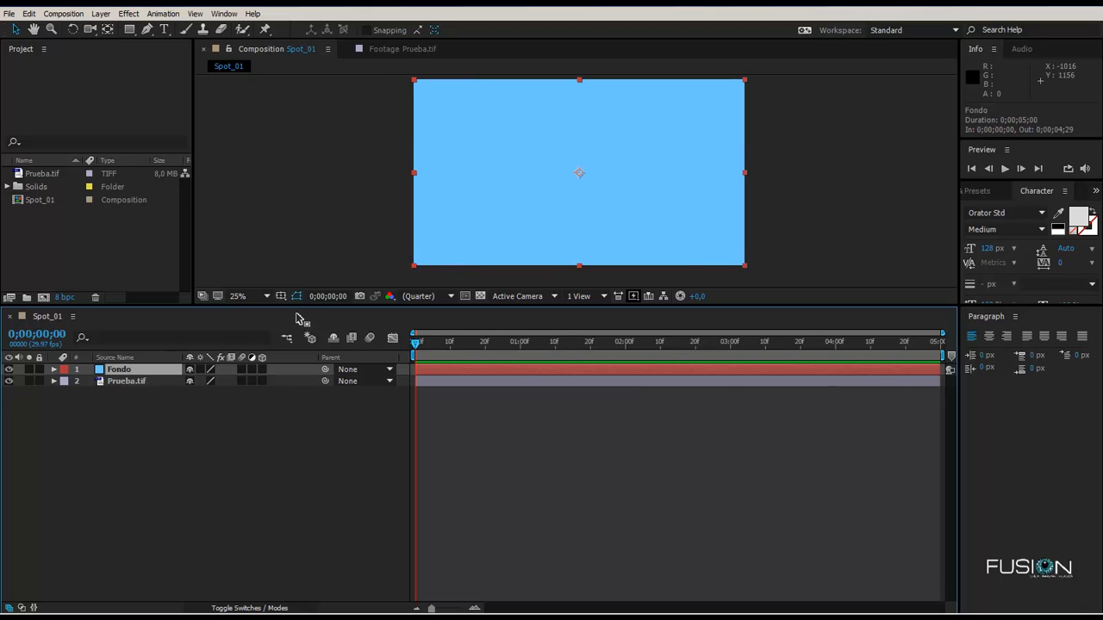
drag(290, 307, 286, 333)
click(139, 428)
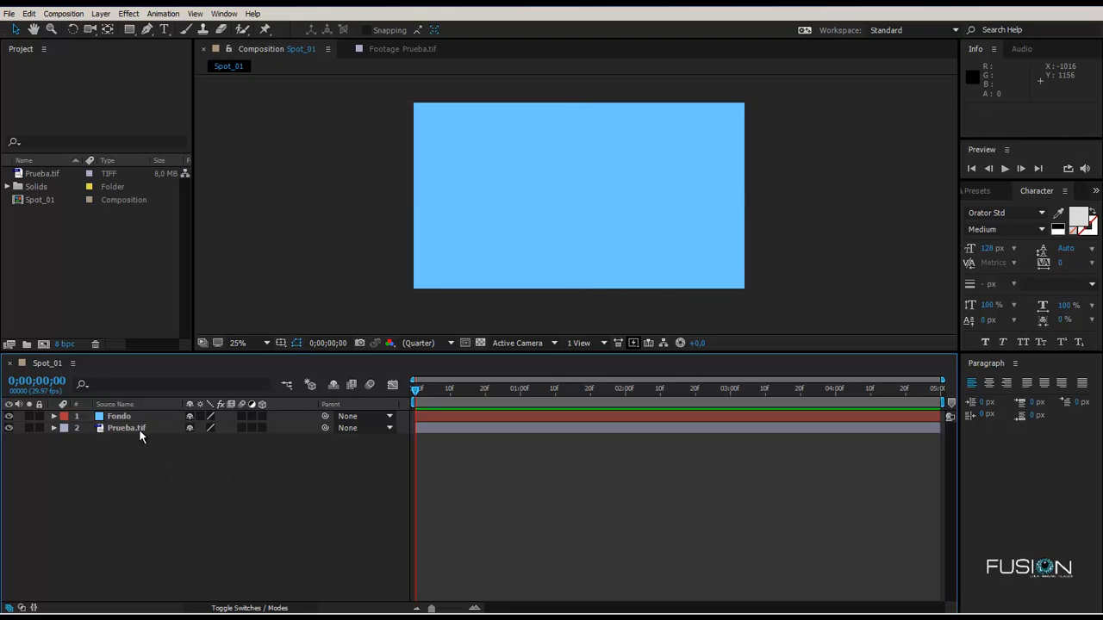
Move the Fondo layer below Prueba.tif in the Spot_01 timeline so the blue solid fills the sky.
click(115, 418)
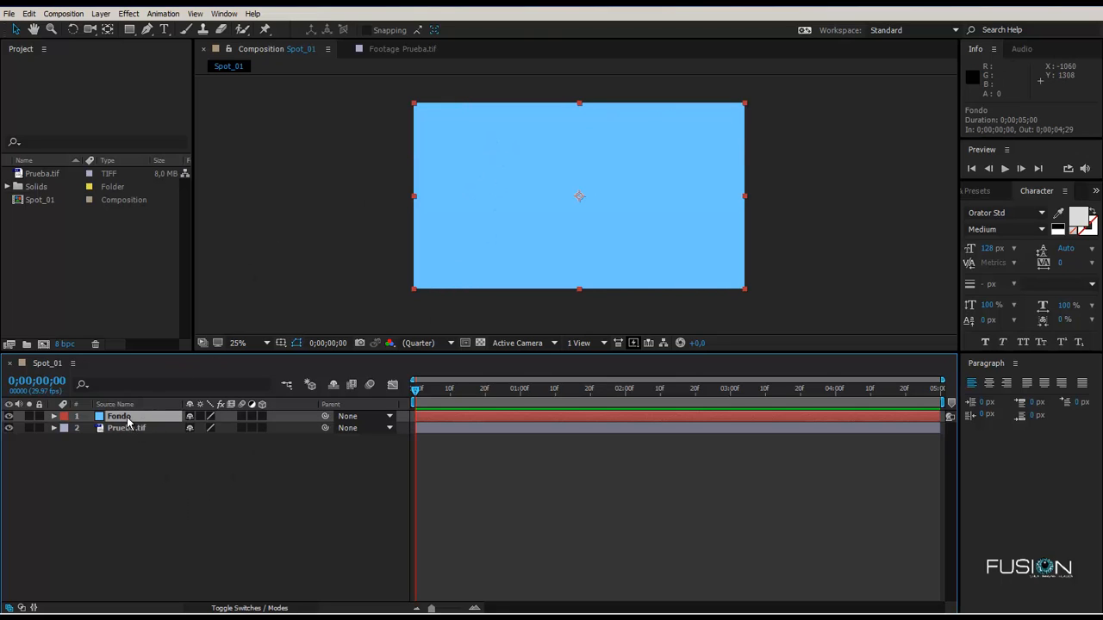
drag(128, 421, 130, 443)
key(period)
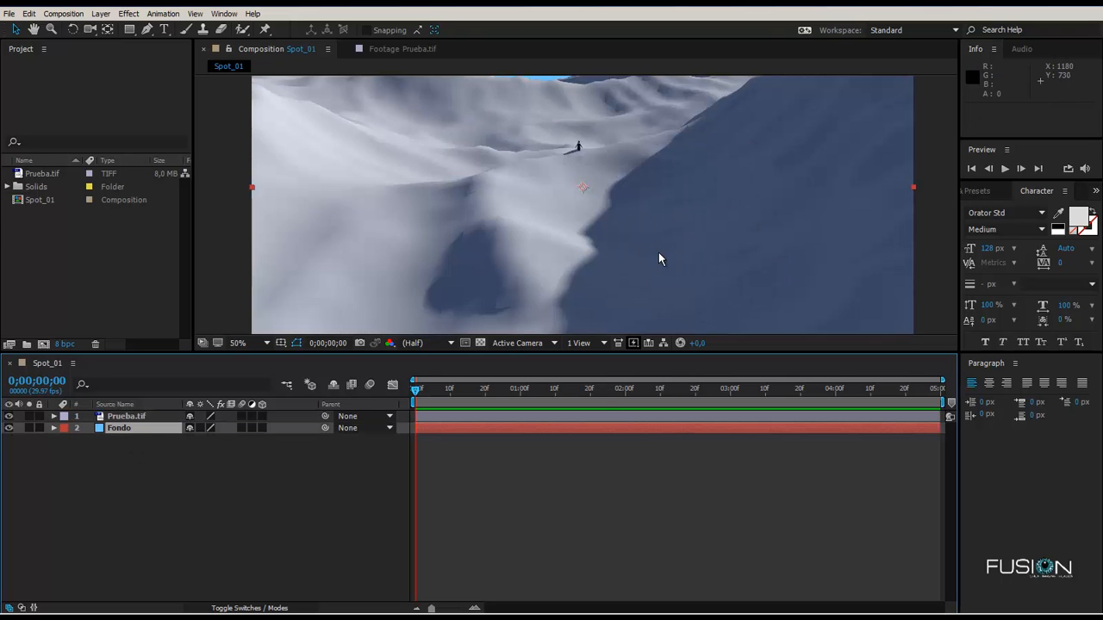
drag(658, 259, 654, 330)
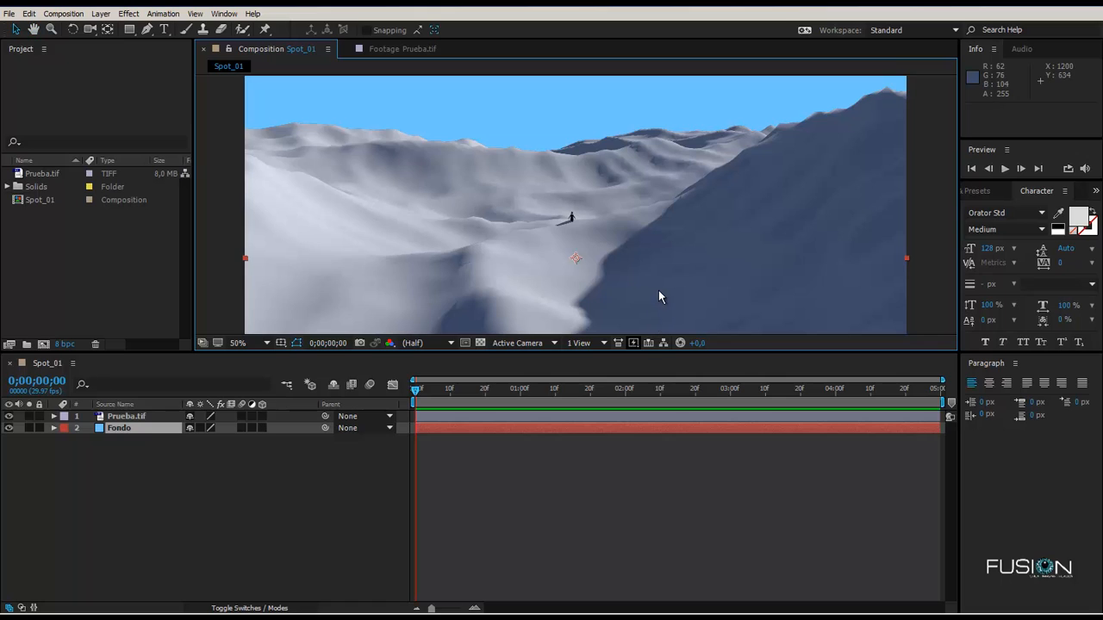
Compare the Prueba.tif layer in the Spot_01 composition with its original footage, paying attention to the sky area.
click(105, 416)
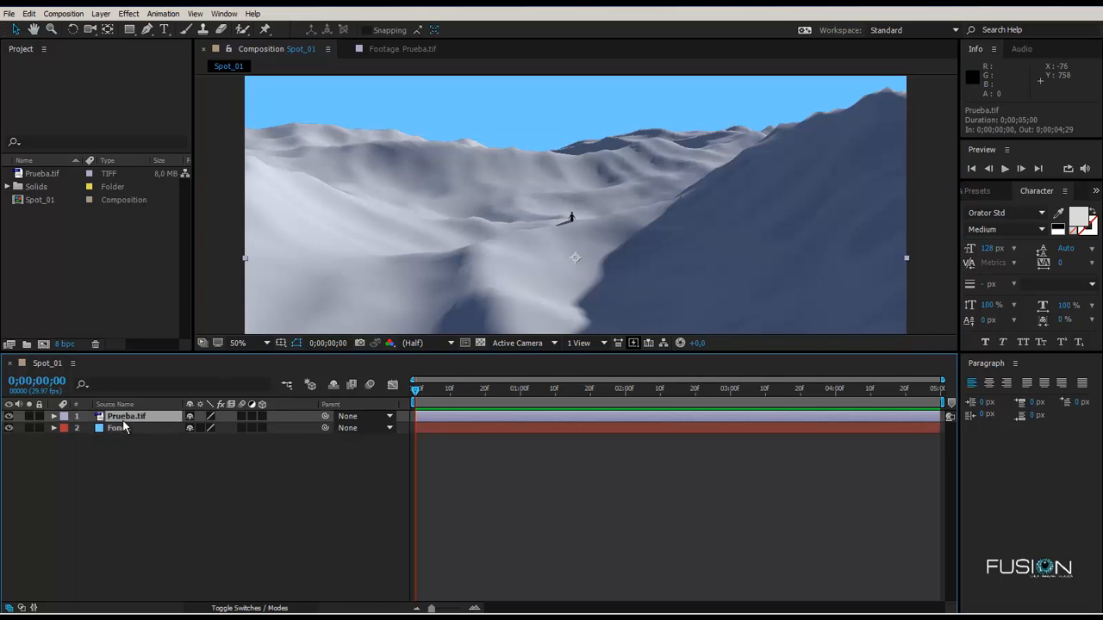
click(144, 445)
click(123, 418)
click(129, 438)
click(134, 417)
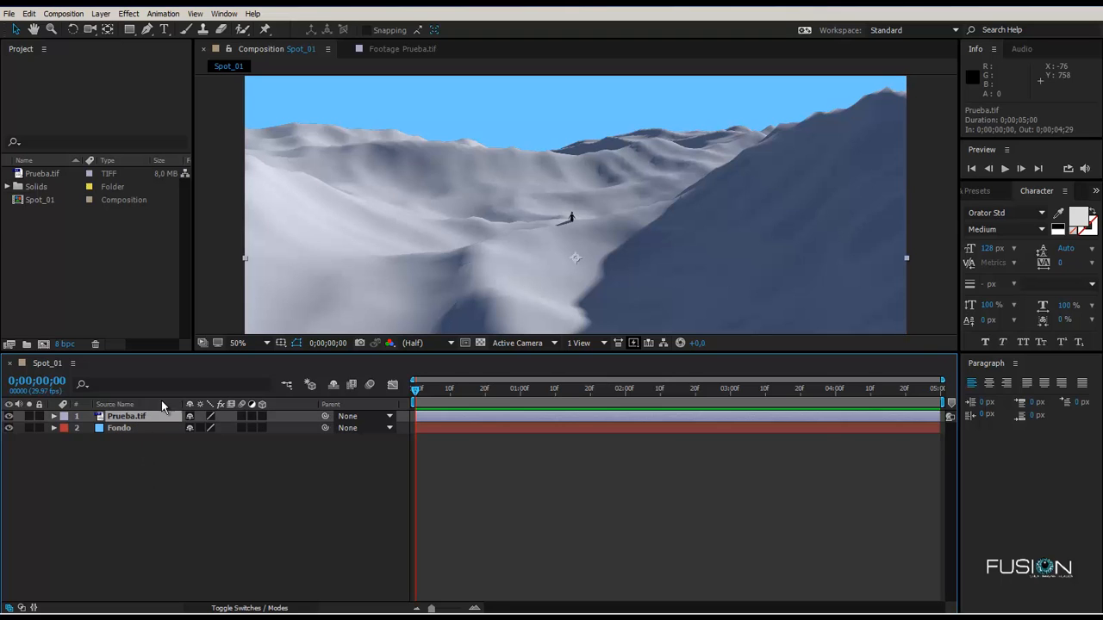
click(405, 53)
scroll(659, 192, down, 2)
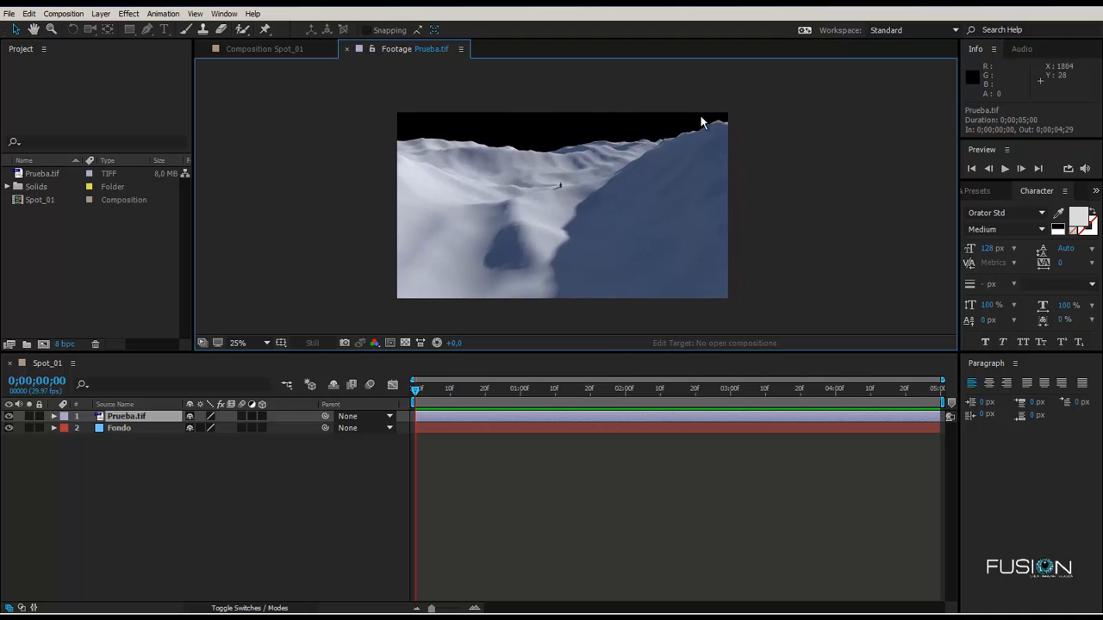
click(284, 52)
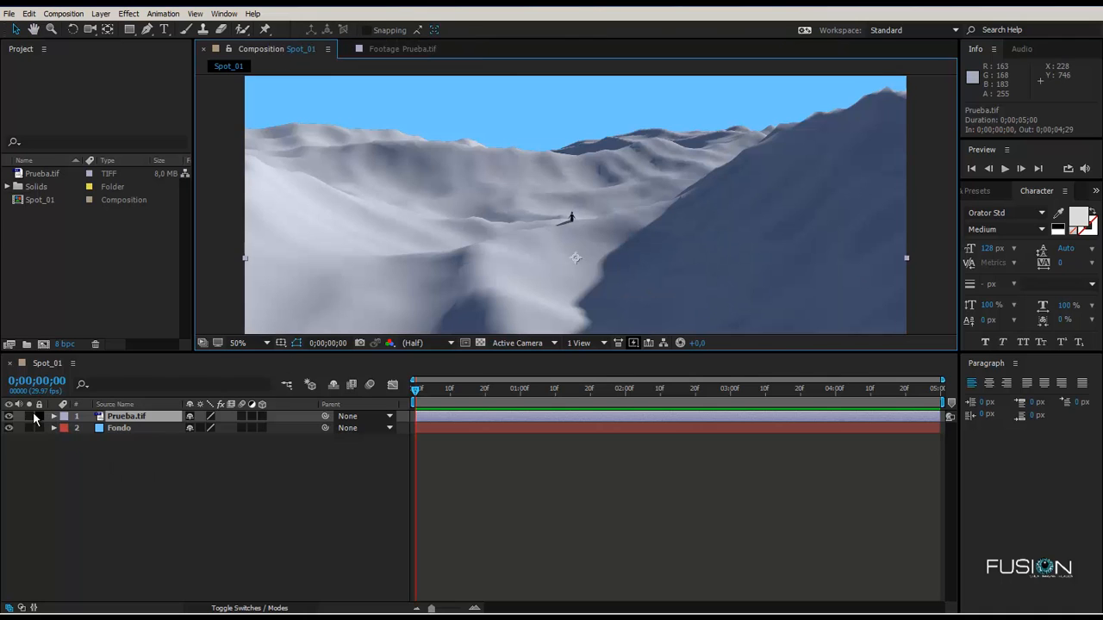
Toggle the Prueba.tif layer's visibility to check its effect on the composition, leaving it visible and nothing selected.
click(10, 417)
click(9, 417)
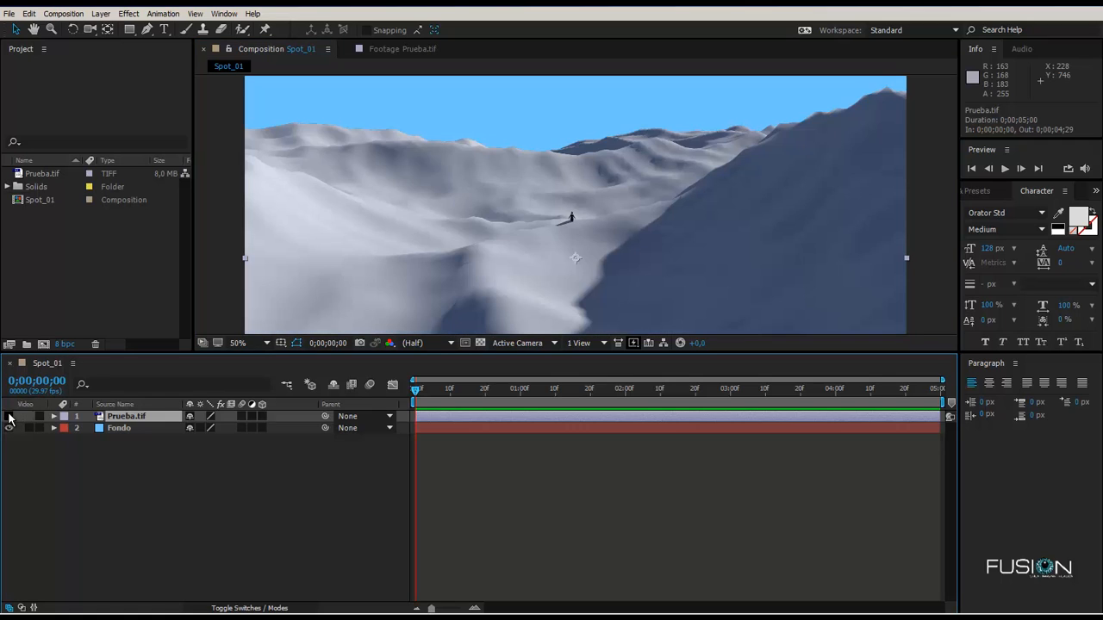
click(10, 417)
click(144, 462)
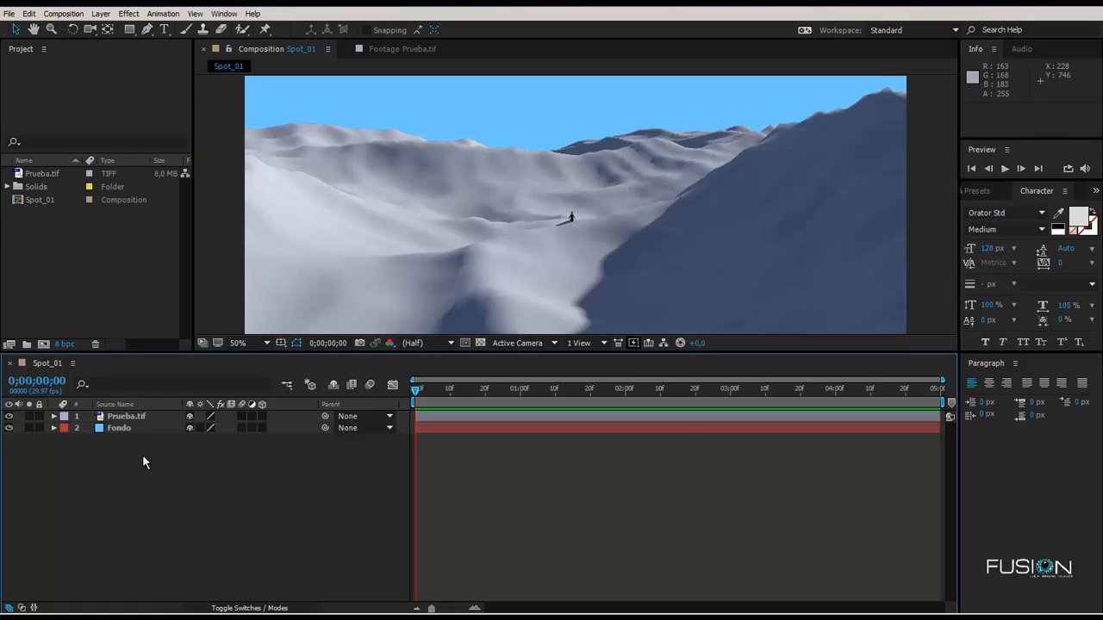
scroll(465, 250, down, 2)
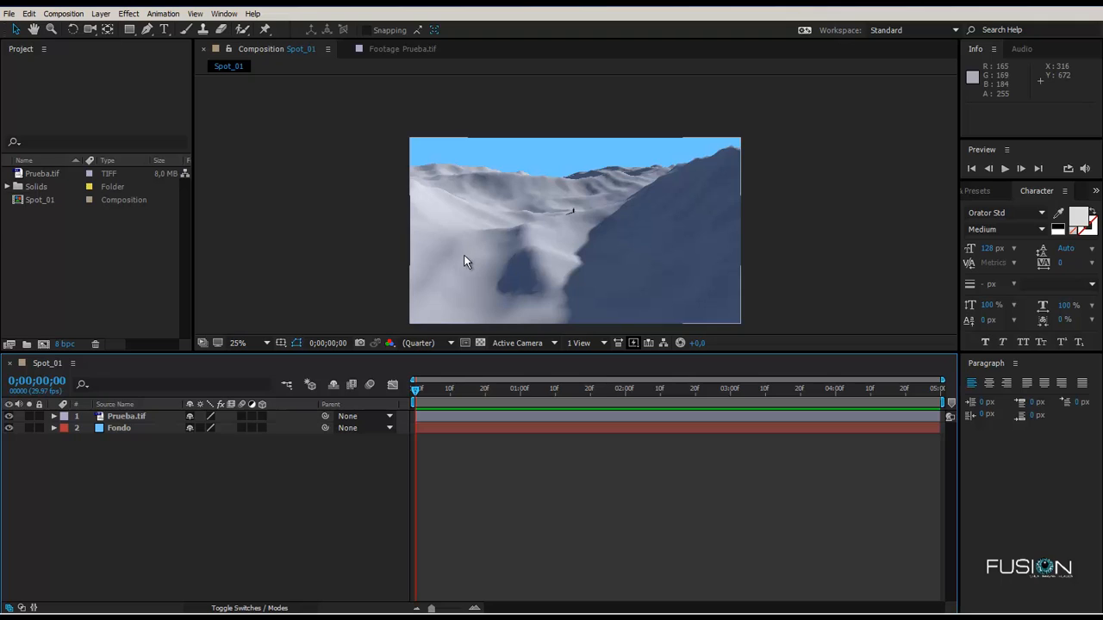
Move the Fondo layer above Prueba.tif to demonstrate how stacking order affects the image.
click(128, 417)
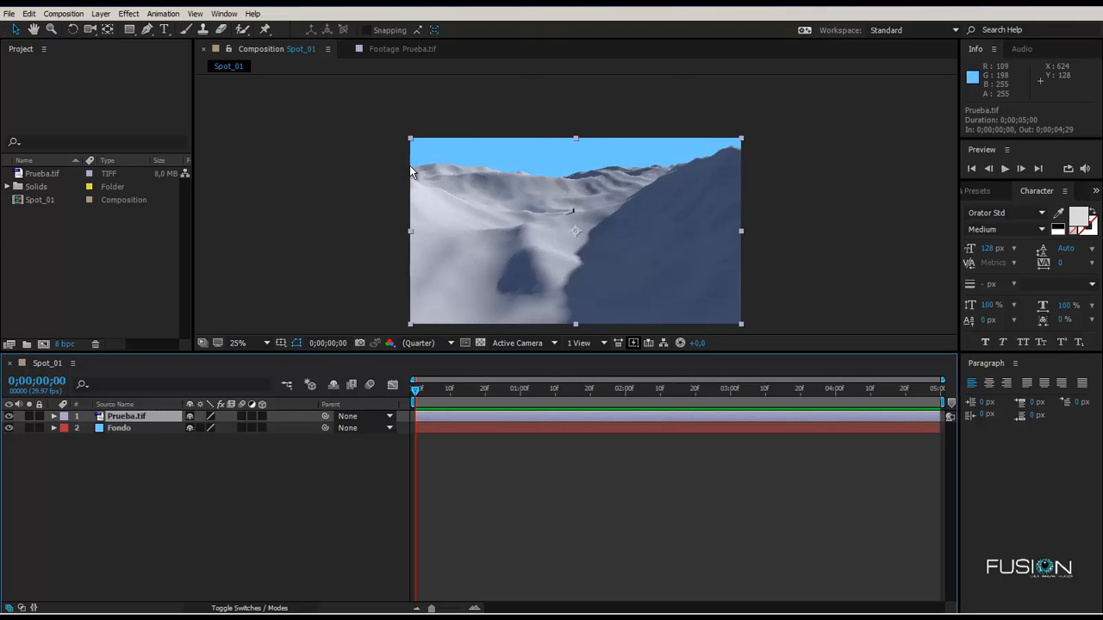
click(116, 428)
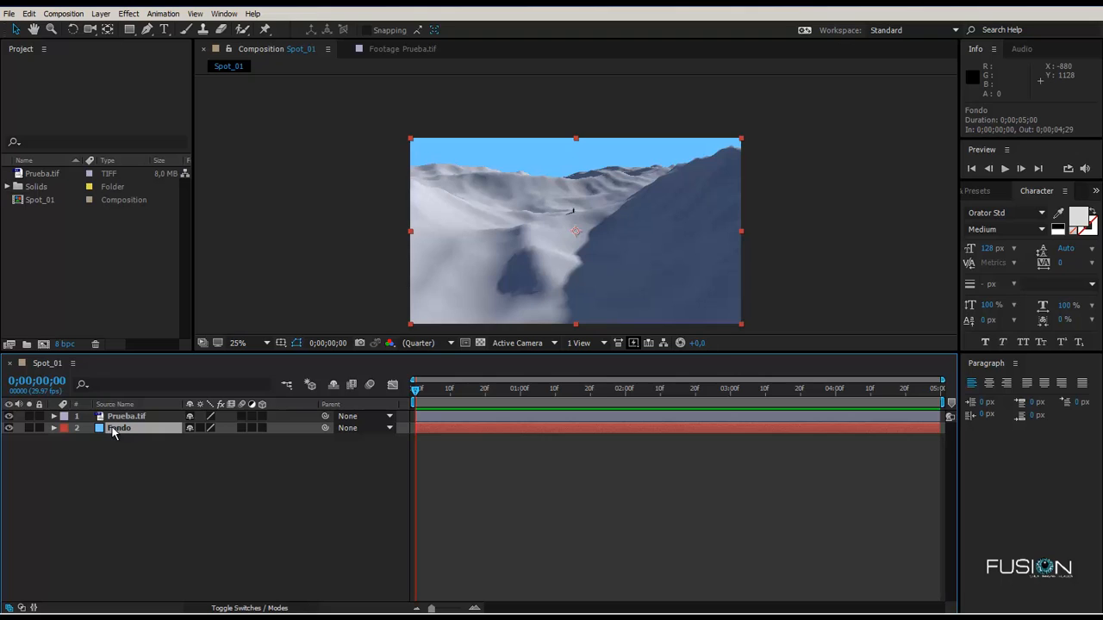
drag(115, 429, 129, 417)
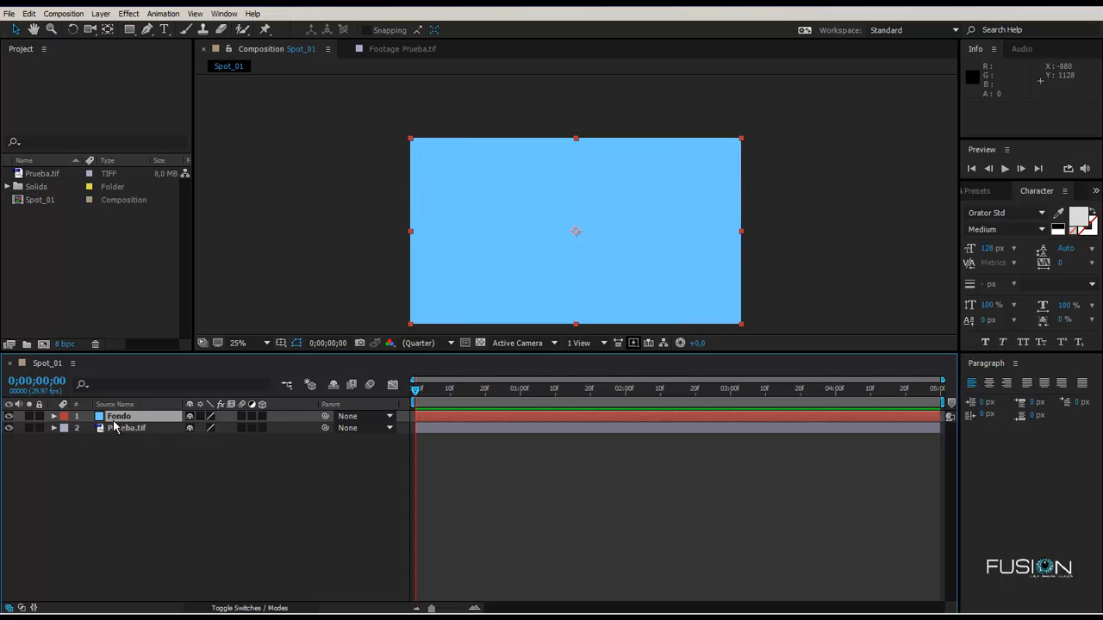
Expand the Fondo layer and its Transform group to examine the transform properties.
click(55, 417)
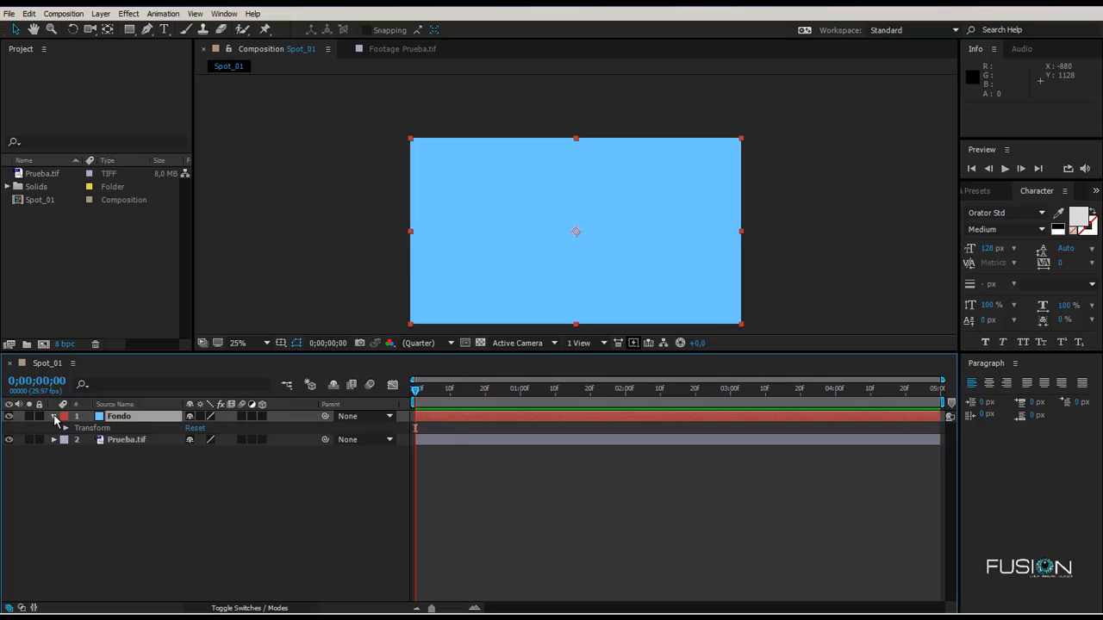
click(54, 417)
click(55, 417)
click(66, 428)
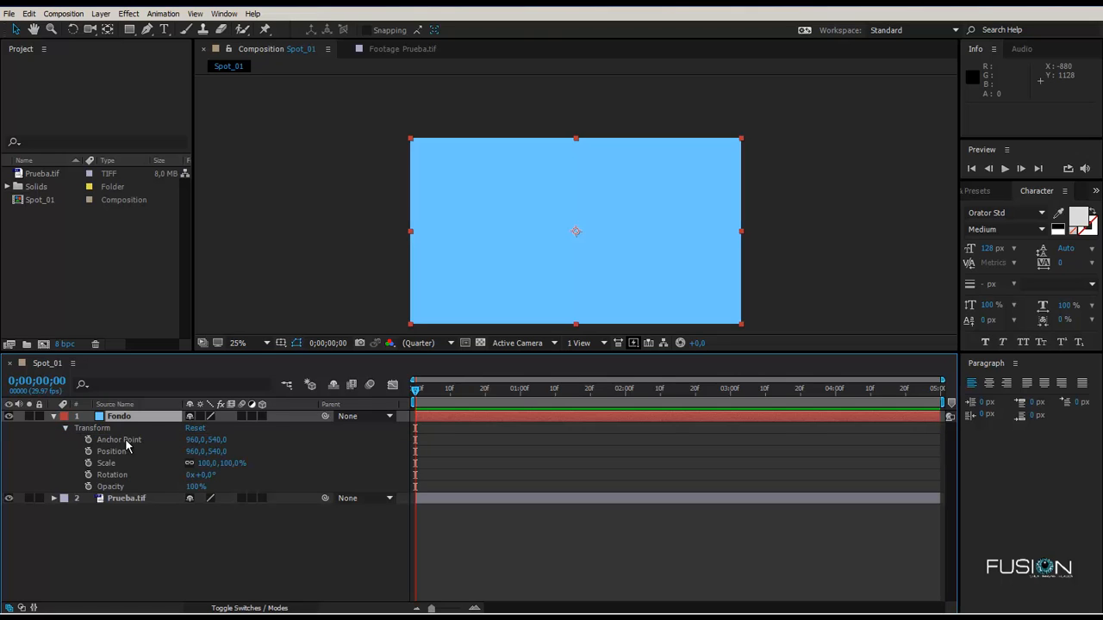
click(110, 418)
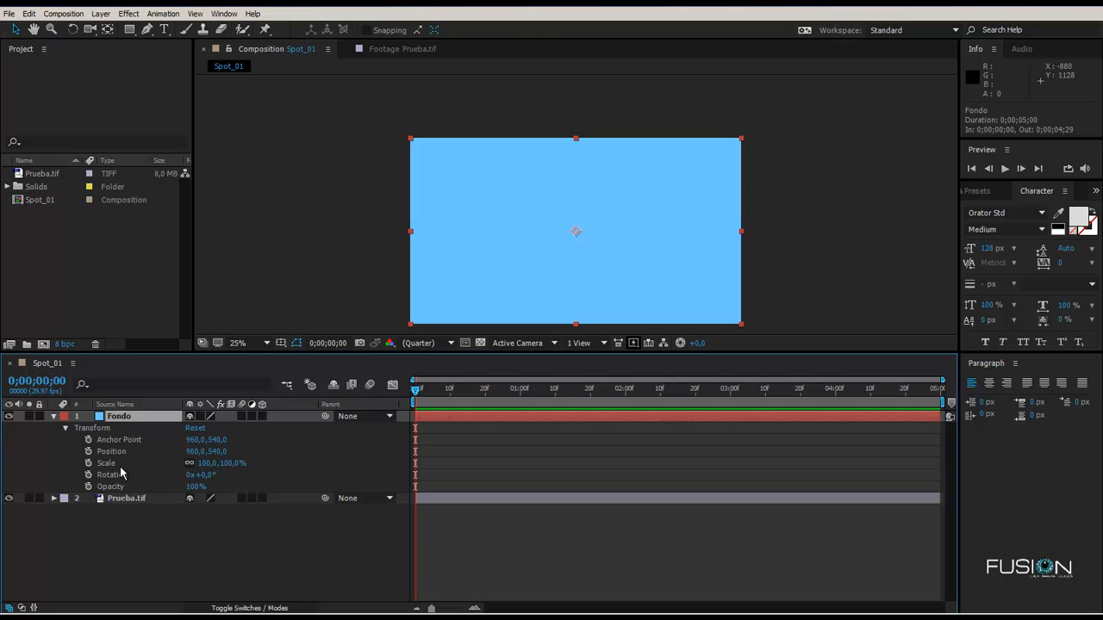
Scale the Fondo layer down to 50% and compare it with the Prueba.tif layer behind it.
drag(209, 463, 173, 465)
click(756, 271)
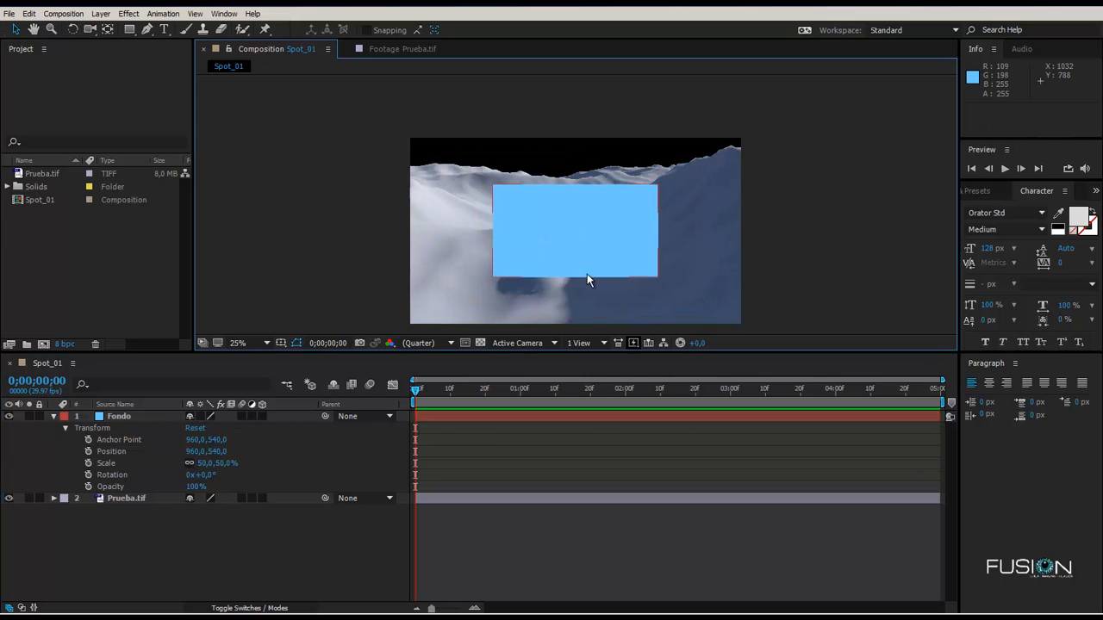
scroll(588, 277, up, 1)
click(112, 417)
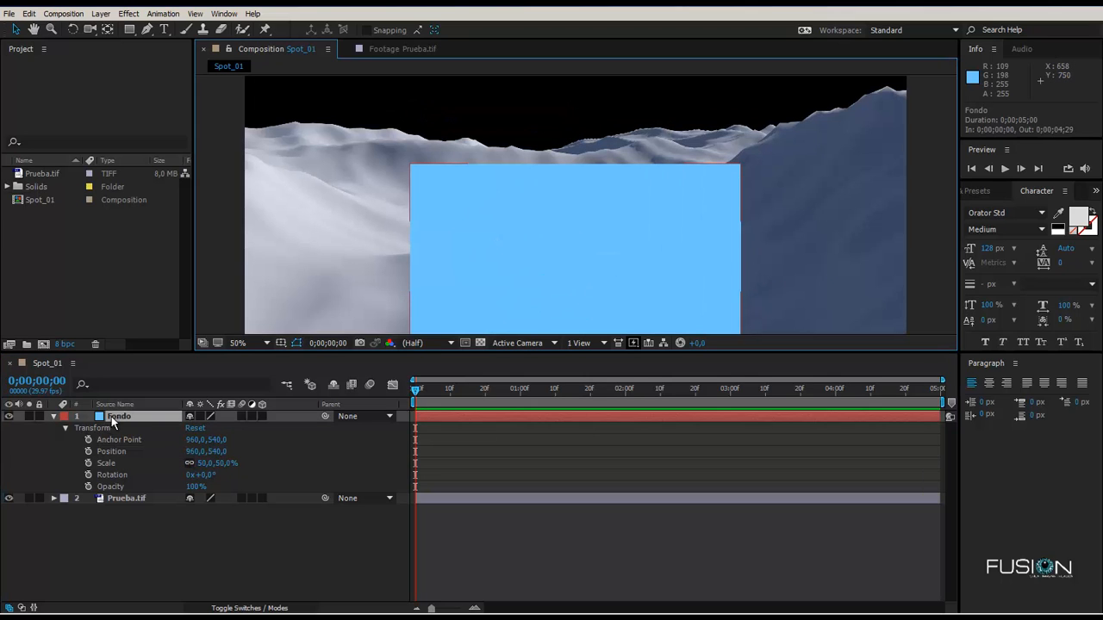
click(125, 498)
drag(614, 141, 601, 109)
key(v)
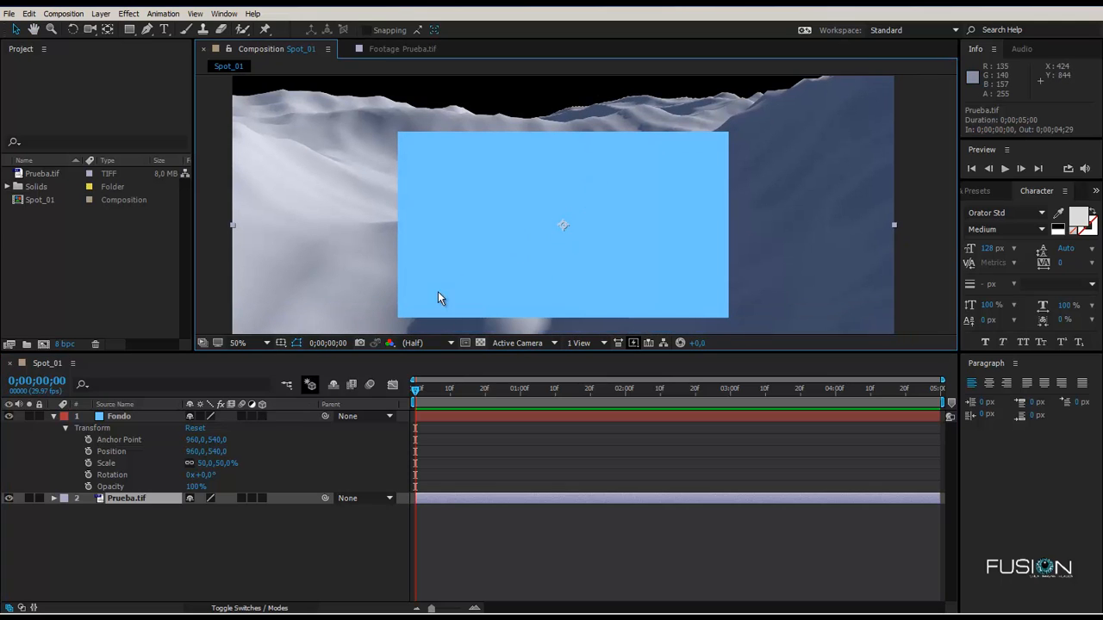
Move the Fondo layer below Prueba.tif, set its Scale to 100%, and collapse its properties.
click(129, 418)
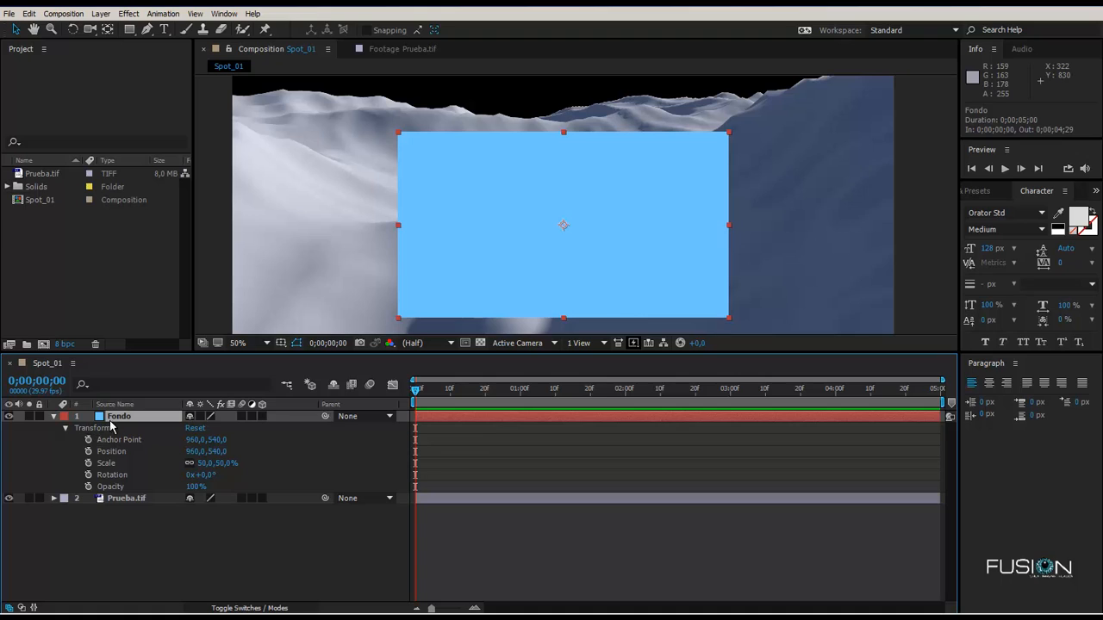
drag(112, 422, 116, 513)
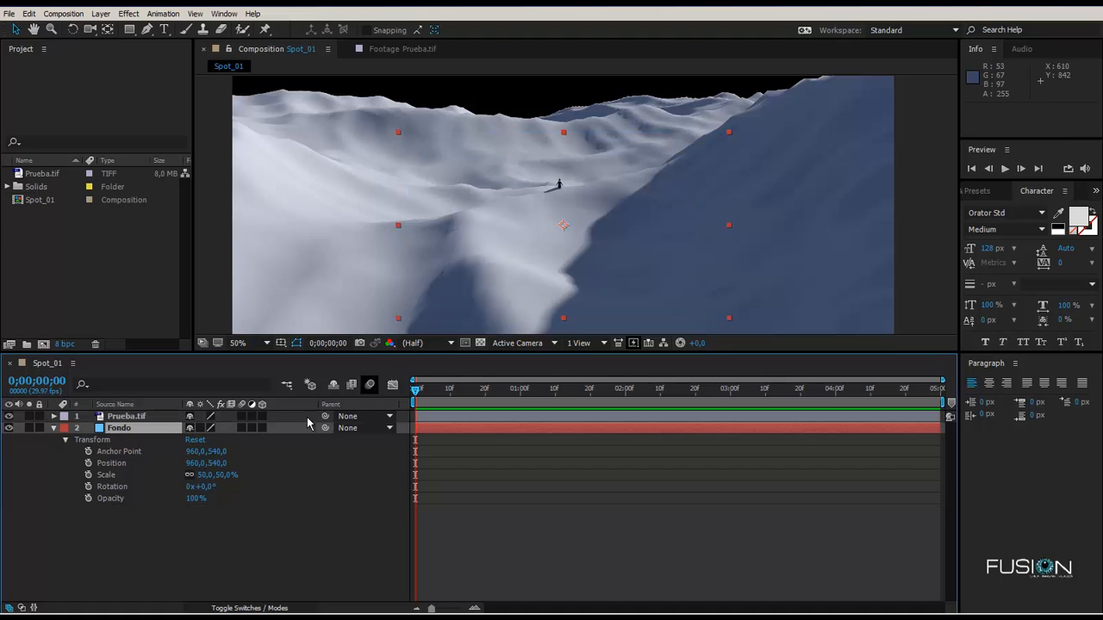
click(208, 475)
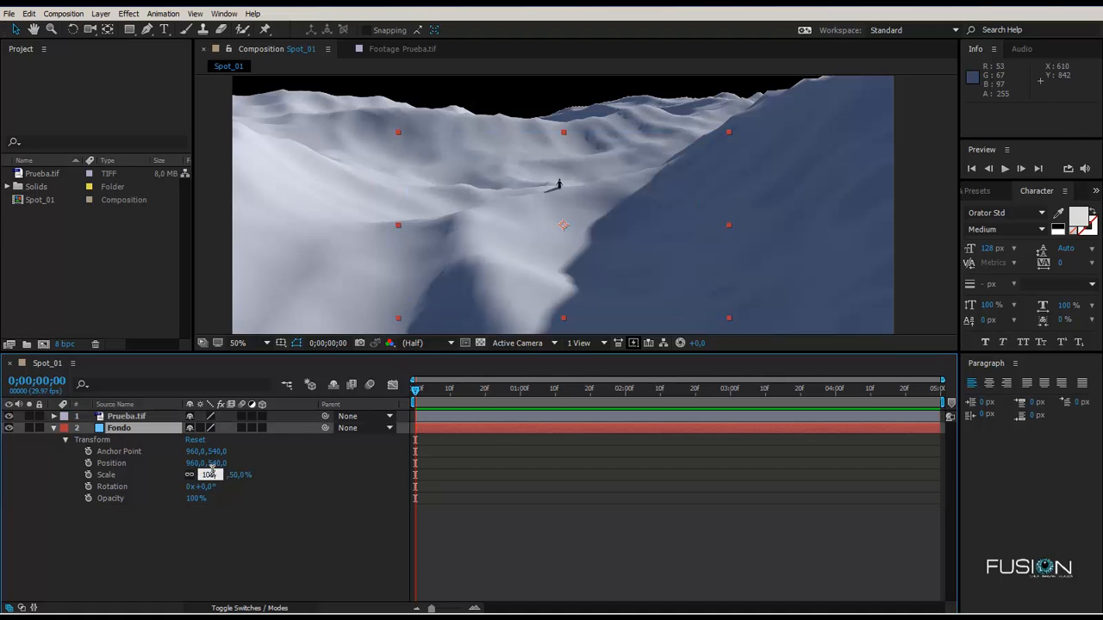
text(100)
key(Return)
key(comma)
click(793, 207)
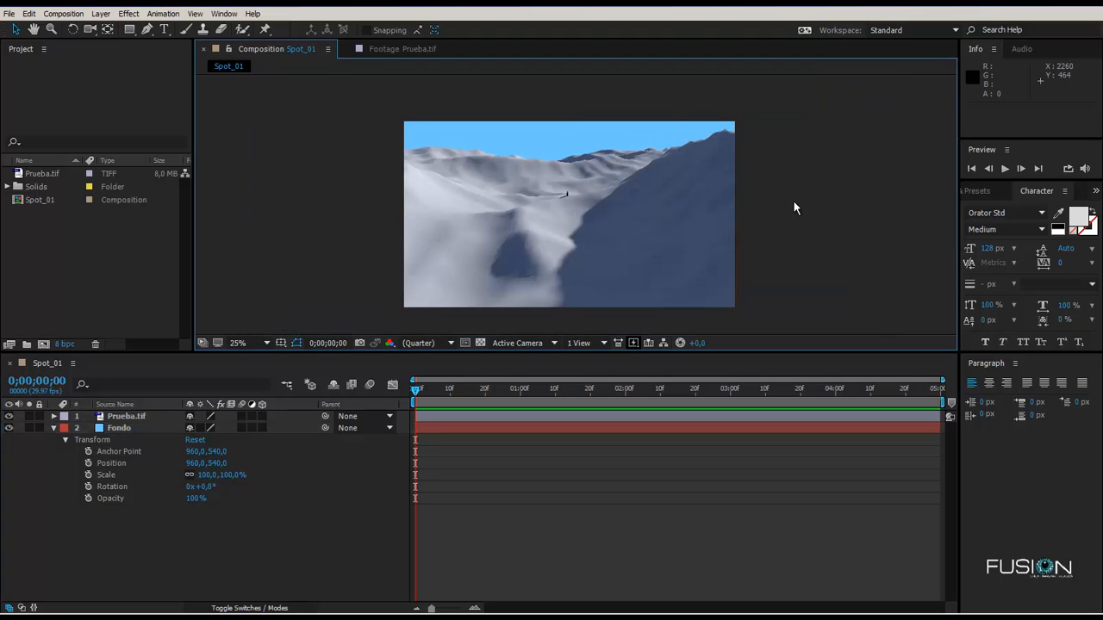
click(54, 427)
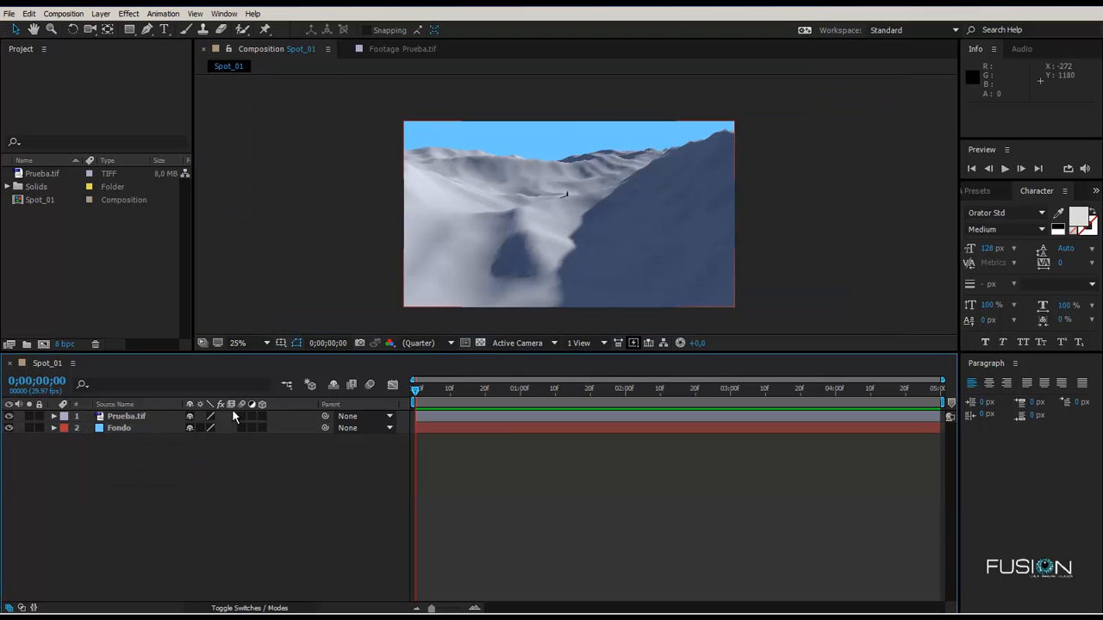
Zoom the composition view in to 50% and make the timeline area shorter to enlarge the viewer.
key(period)
drag(646, 244, 646, 270)
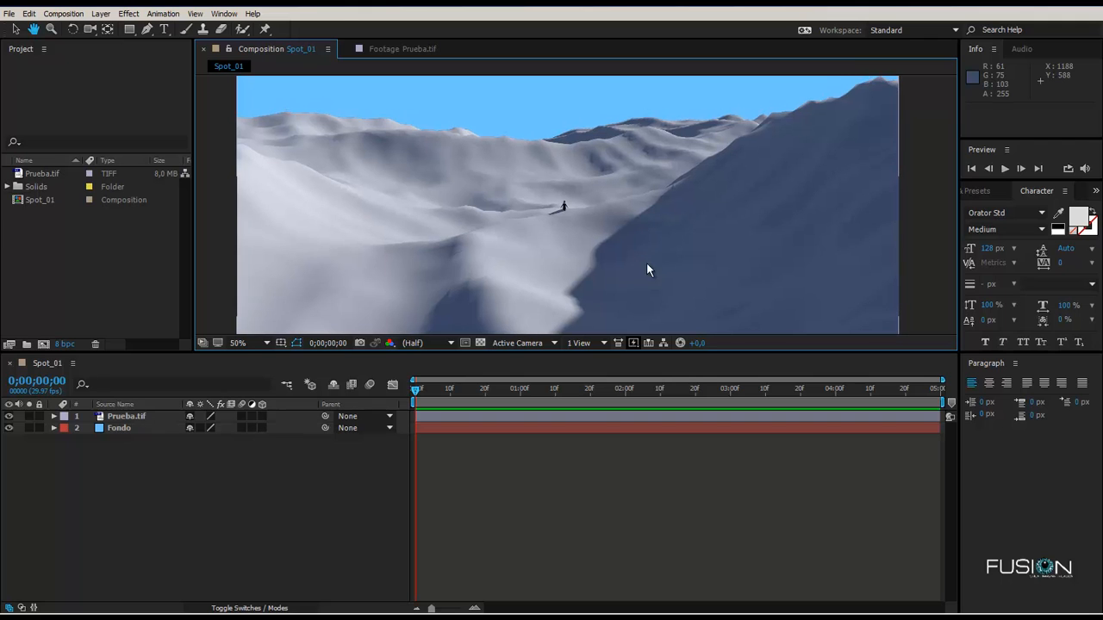
click(153, 450)
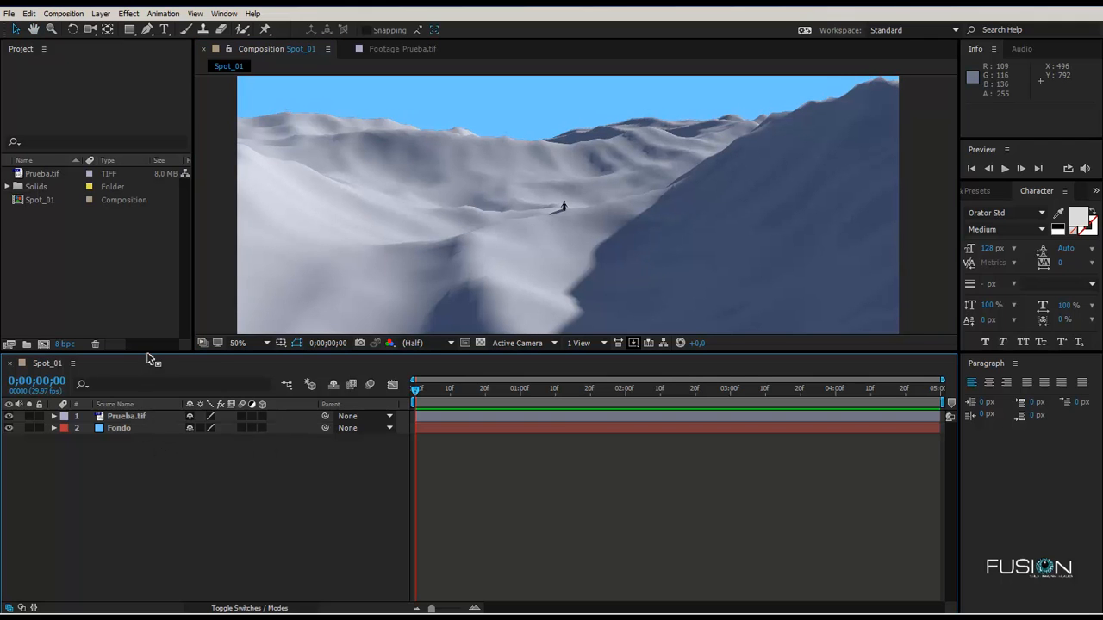
drag(151, 360, 148, 379)
drag(677, 253, 702, 248)
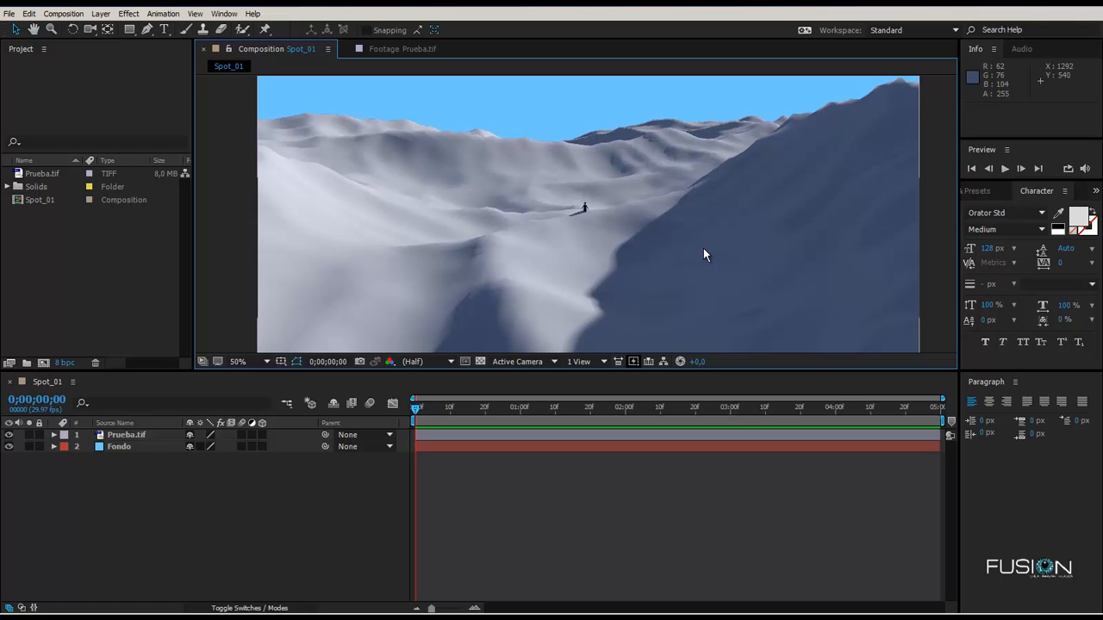
Examine the two timeline layers and the part of the frame that the Fondo solid fills behind Prueba.tif.
drag(173, 480, 4, 387)
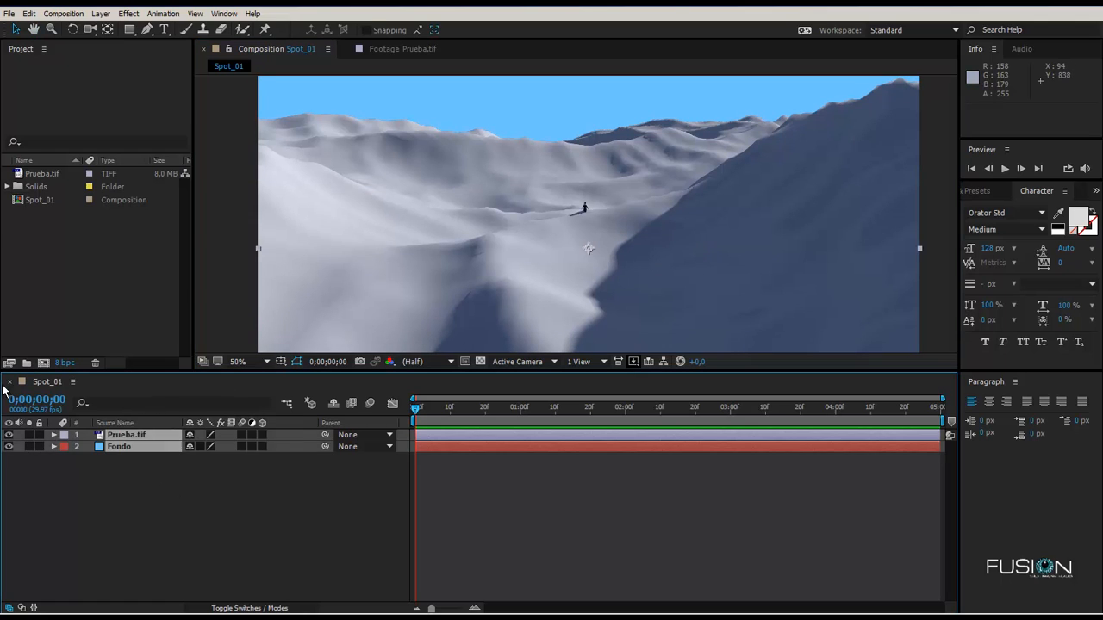
click(227, 479)
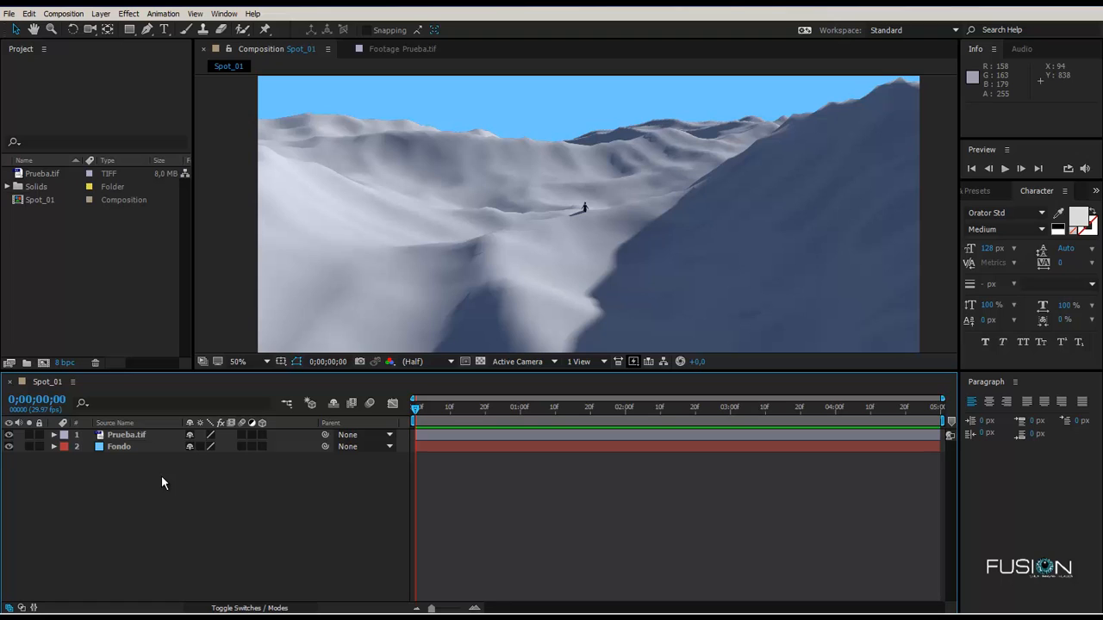
click(119, 447)
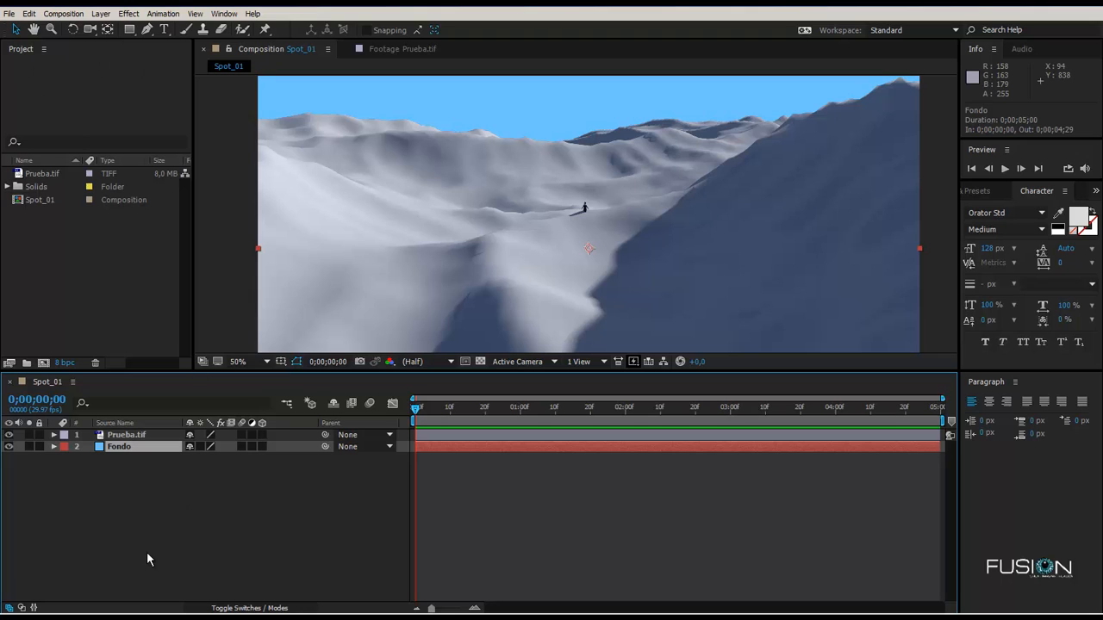
click(154, 471)
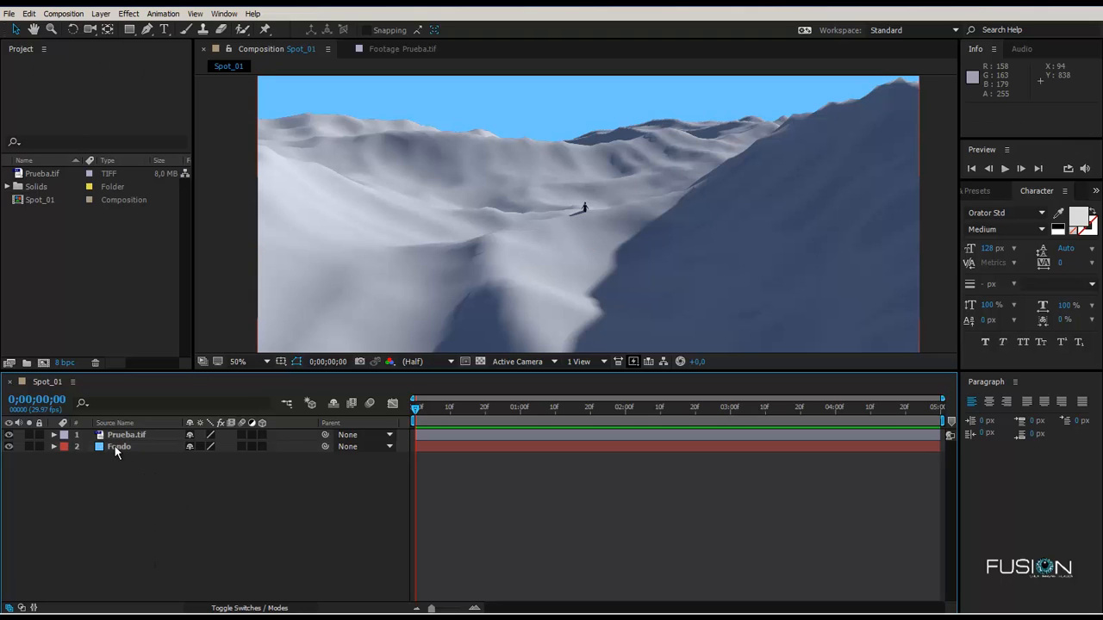
click(116, 449)
key(space)
drag(517, 108, 527, 128)
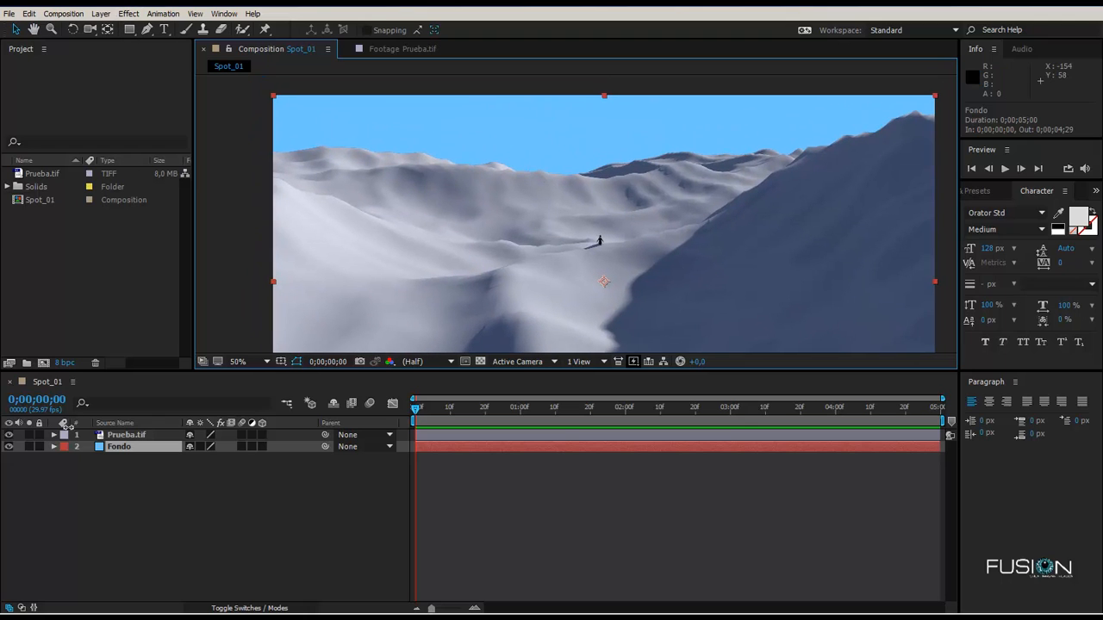
click(130, 471)
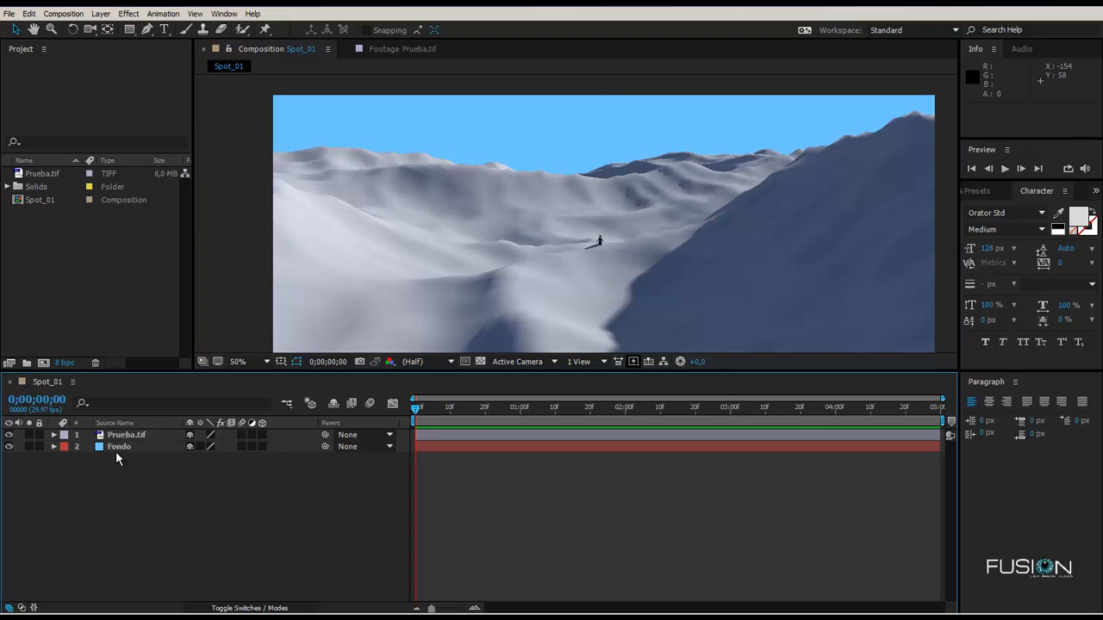
Apply the 4-Color Gradient effect from the Generate category to the Fondo solid layer.
click(115, 449)
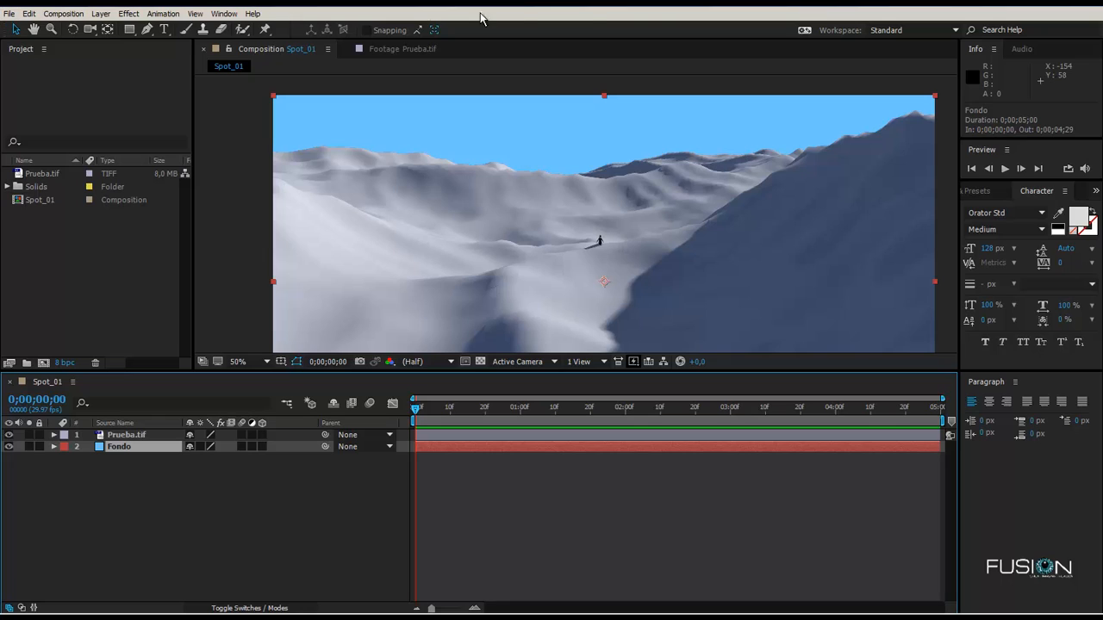
click(989, 191)
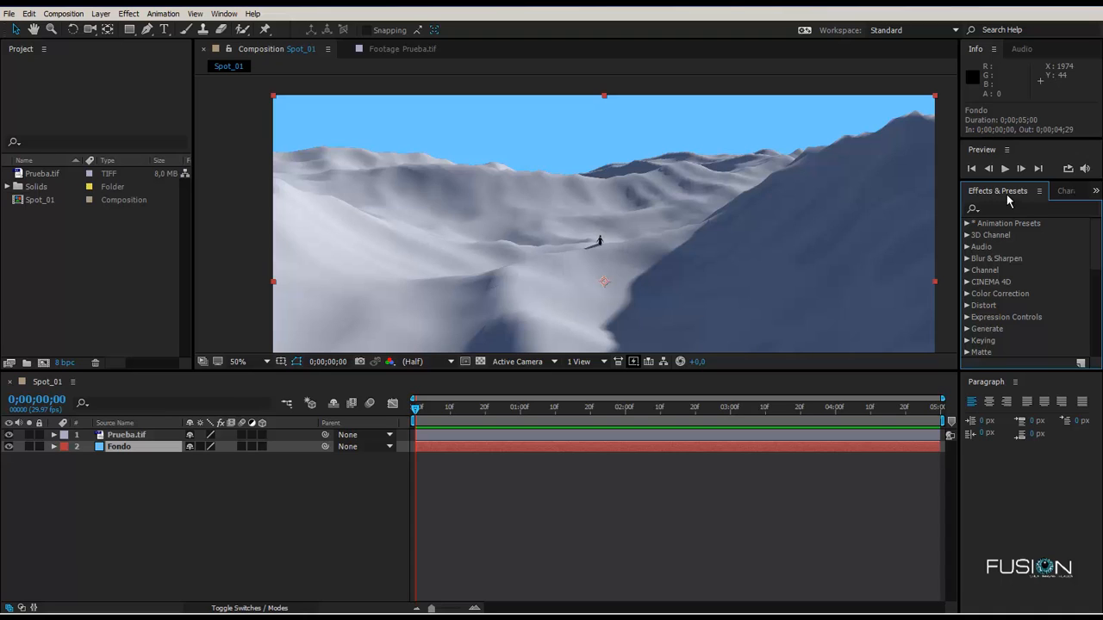
click(127, 444)
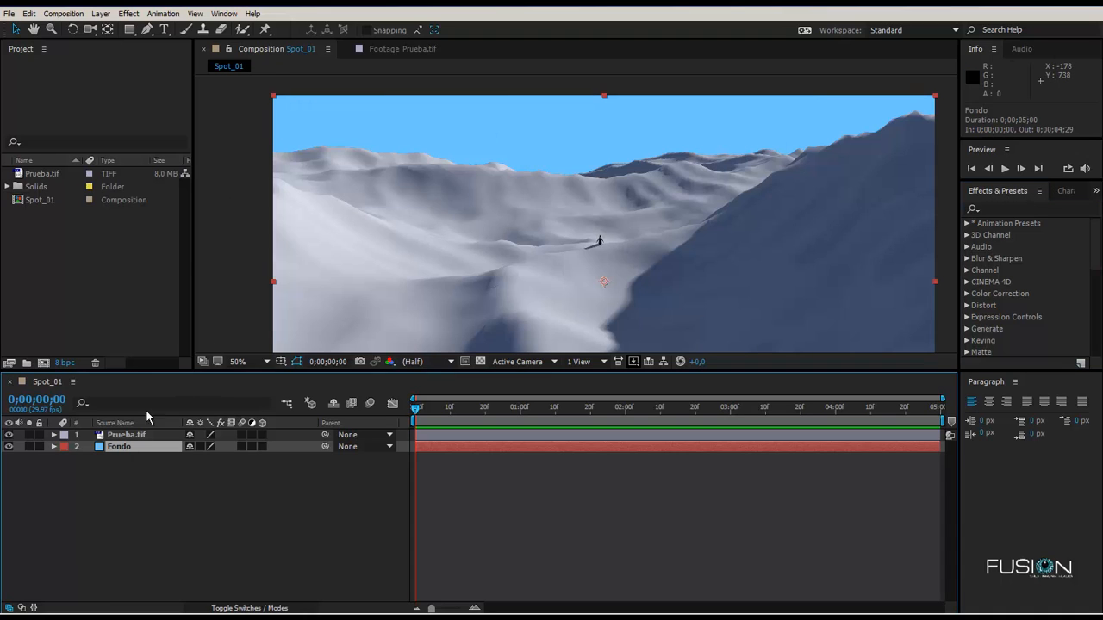
click(128, 14)
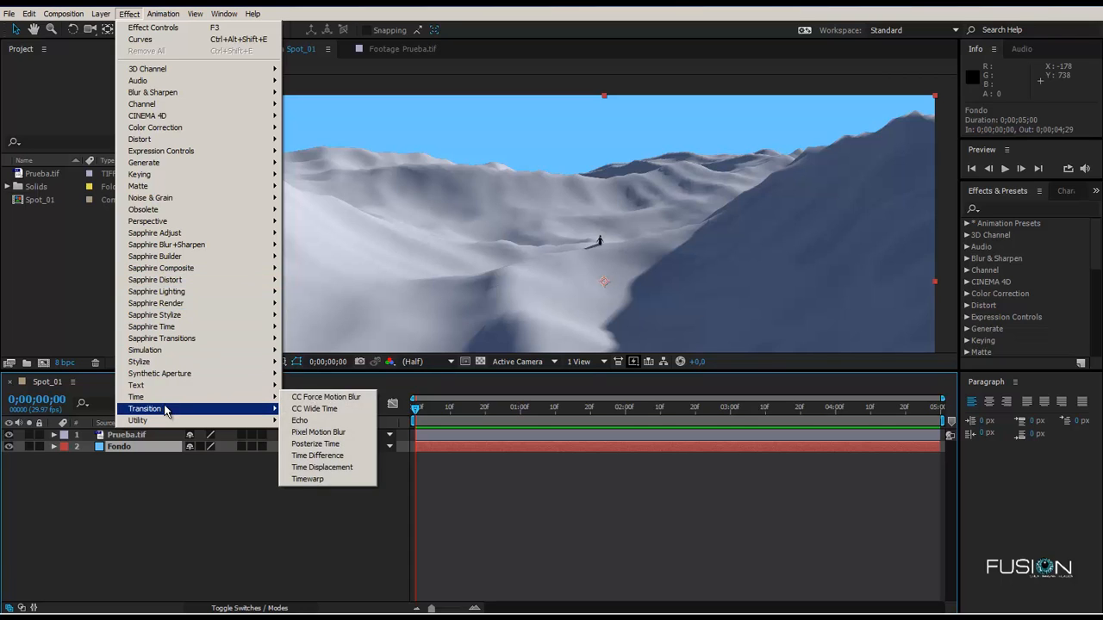
mouse_move(217, 262)
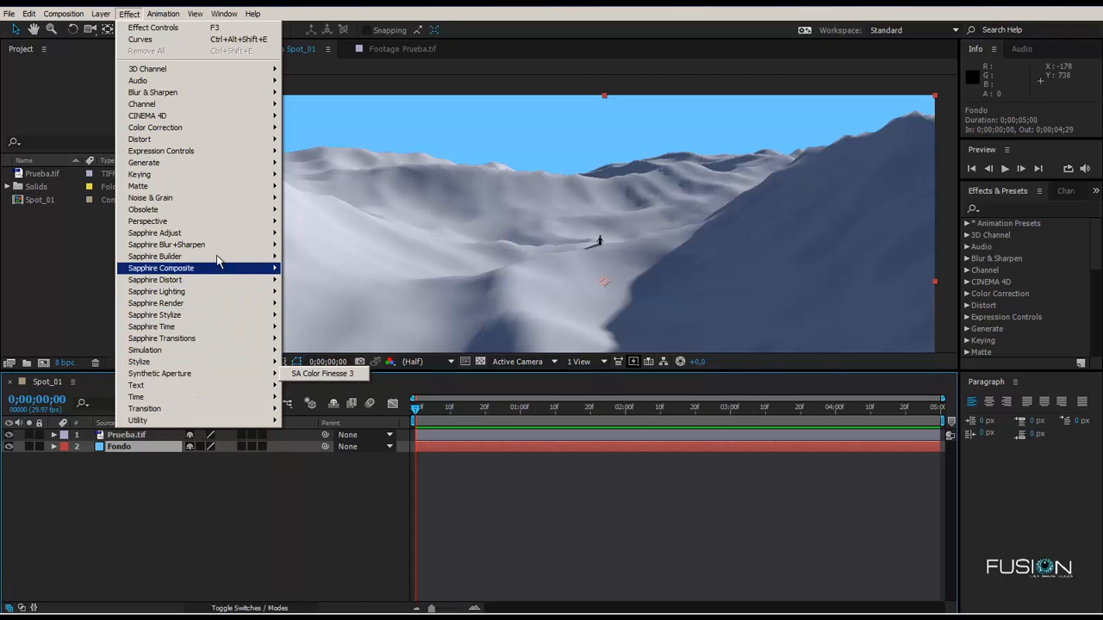
mouse_move(191, 163)
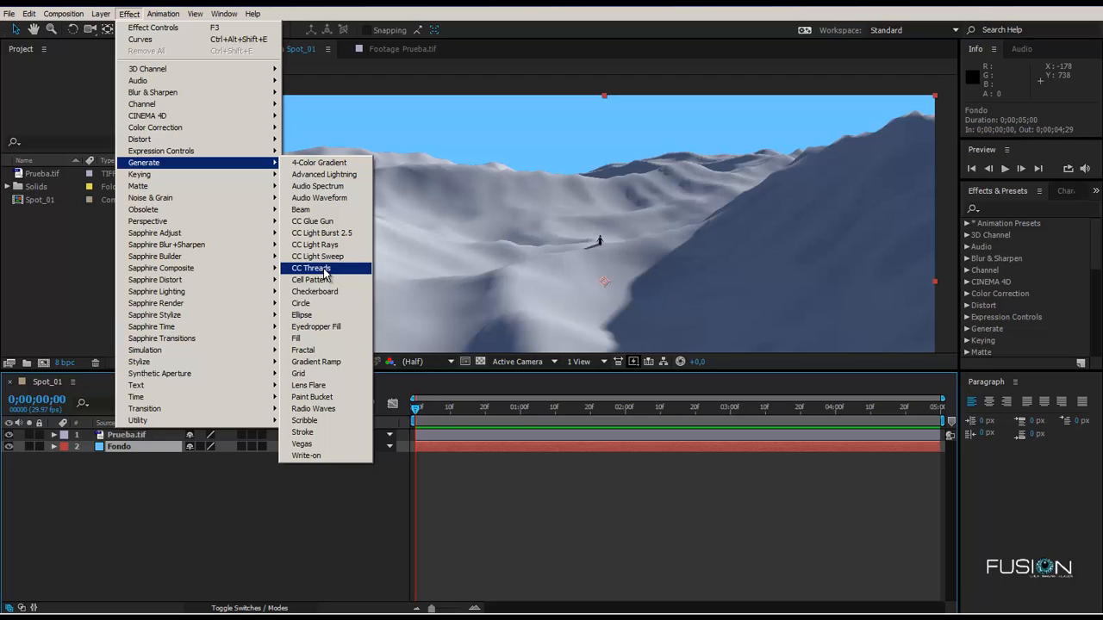
click(327, 163)
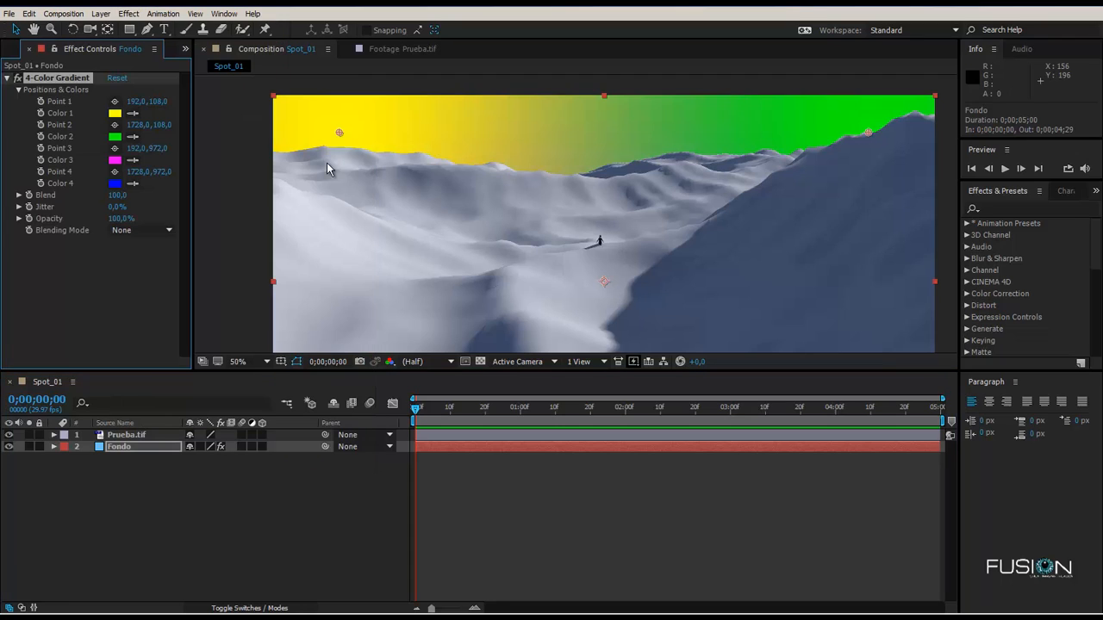
Deselect the layers and widen the Effect Controls area for the Fondo gradient settings.
scroll(549, 195, down, 1)
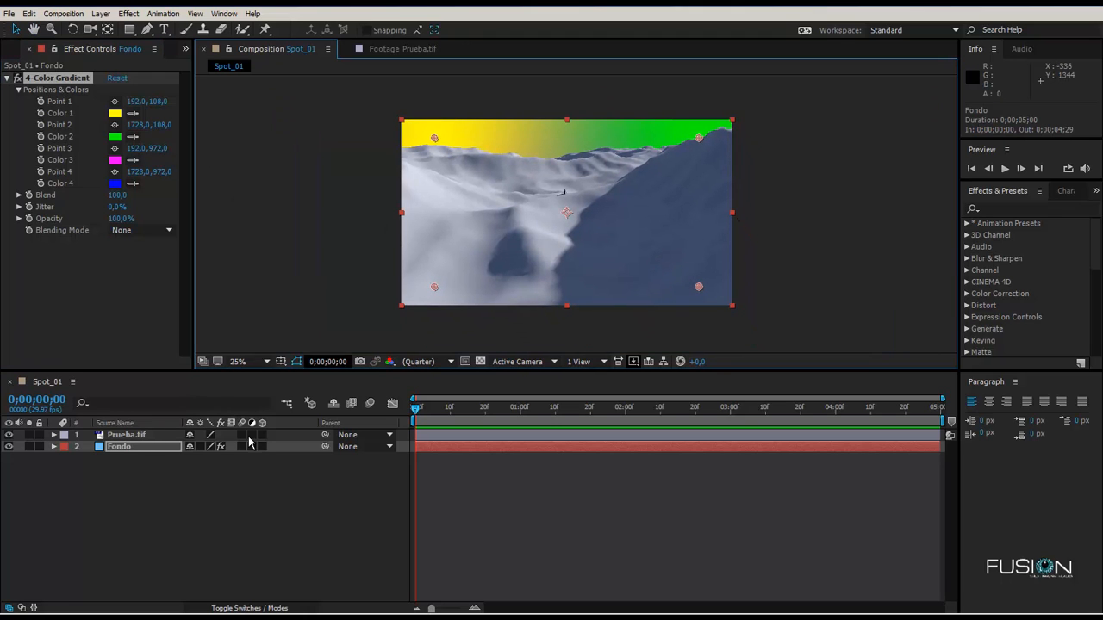
click(120, 461)
click(118, 461)
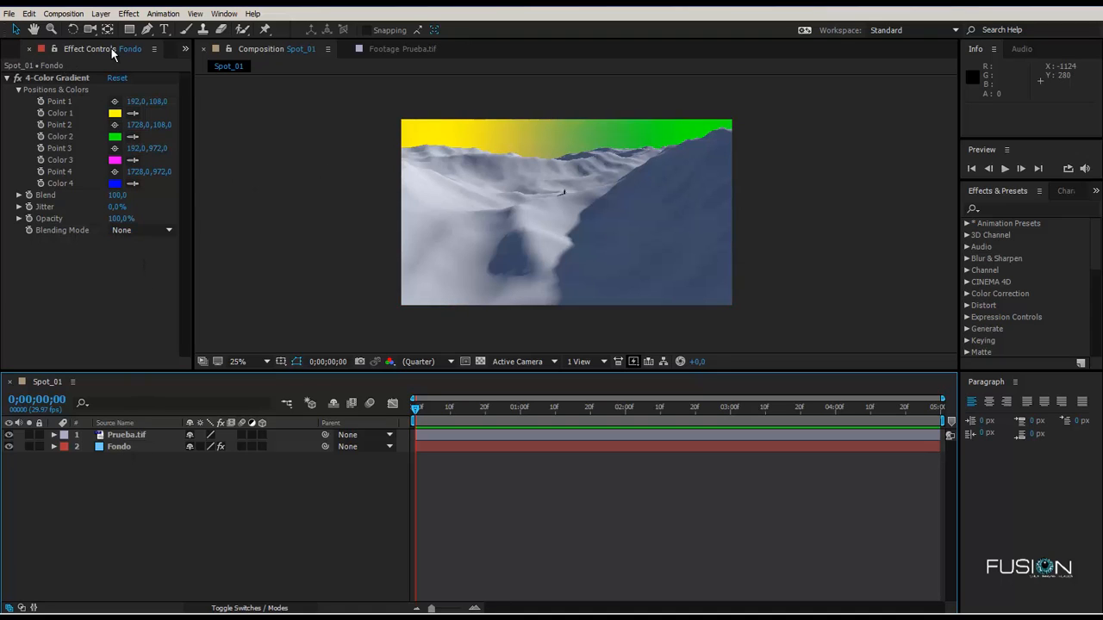
drag(194, 81, 292, 94)
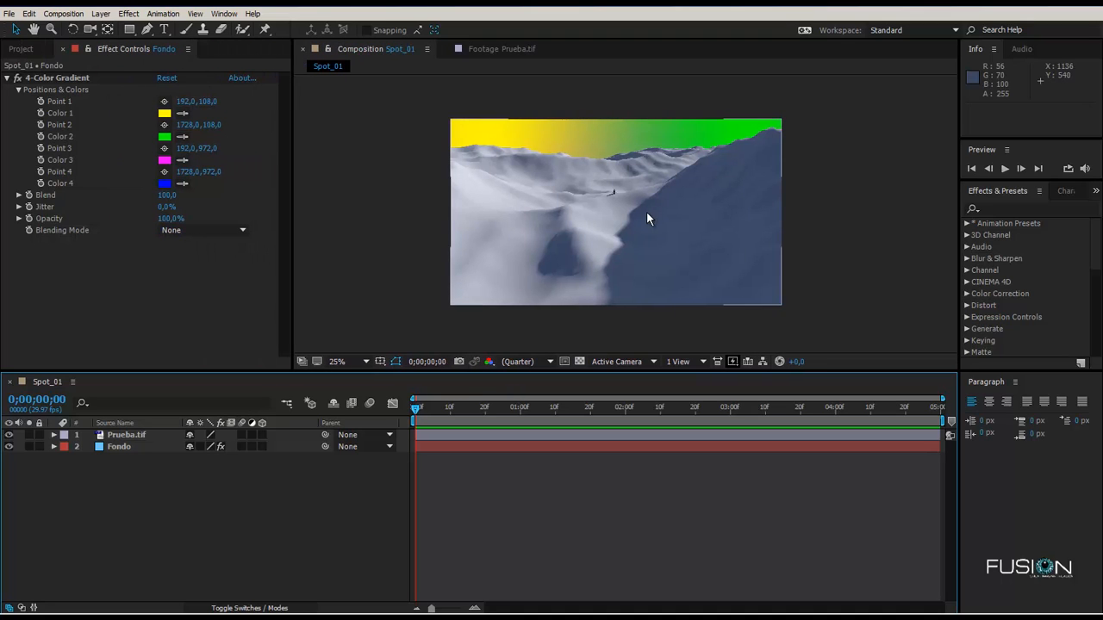
scroll(548, 210, up, 2)
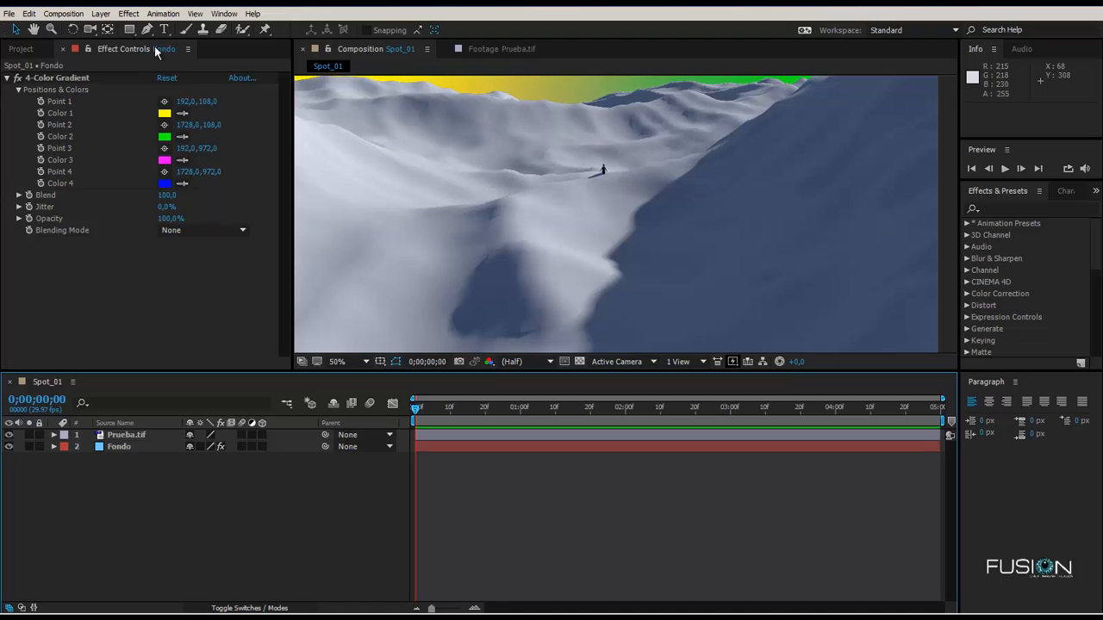
Look at the project items, then return to the effect settings of the Fondo layer.
click(22, 49)
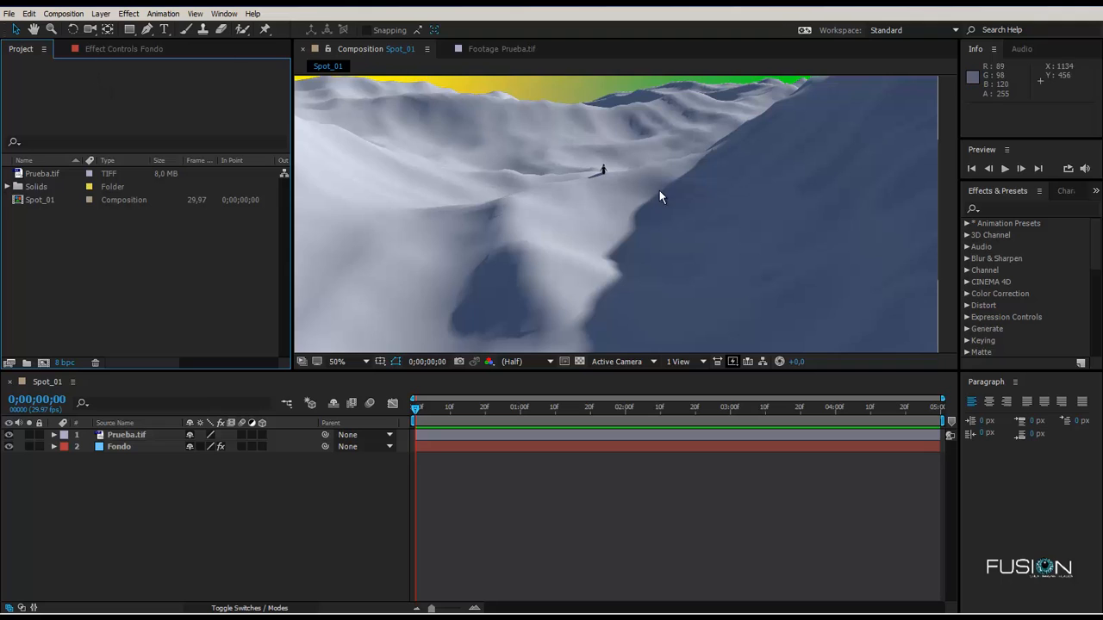
scroll(622, 224, down, 2)
drag(556, 209, 562, 275)
scroll(552, 216, up, 2)
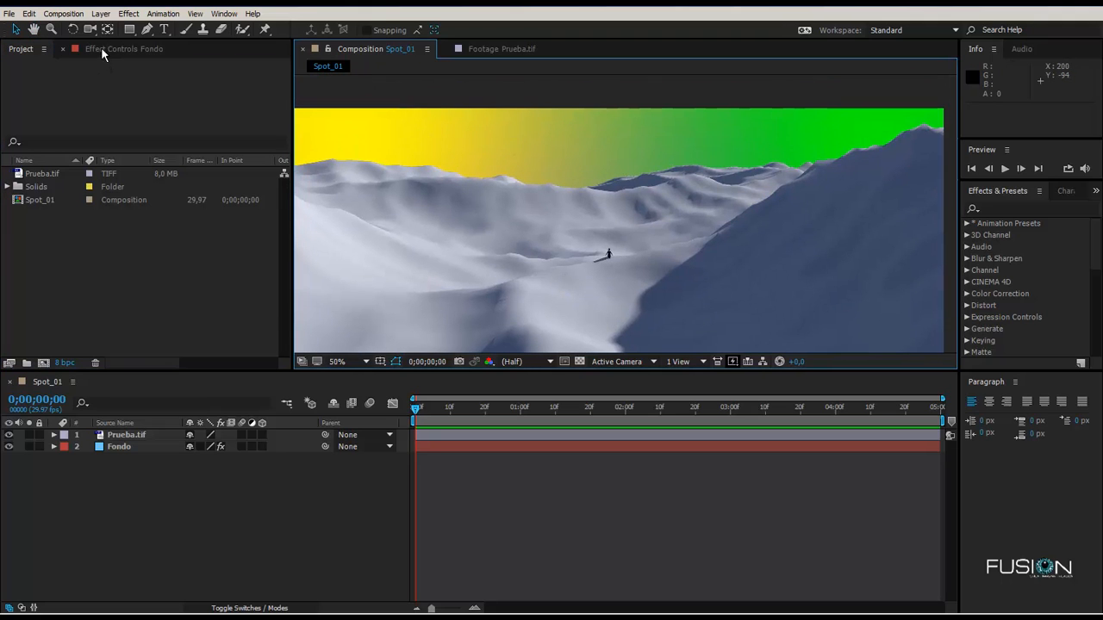
click(124, 49)
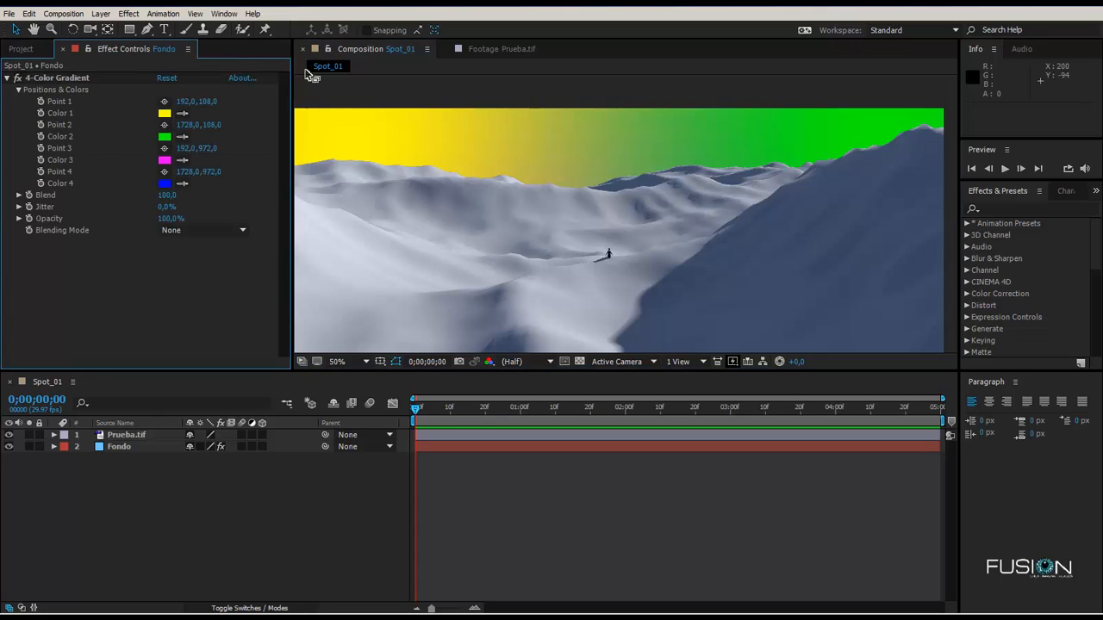
Set Color 1 of the 4-Color Gradient to a light sky blue.
scroll(674, 189, down, 2)
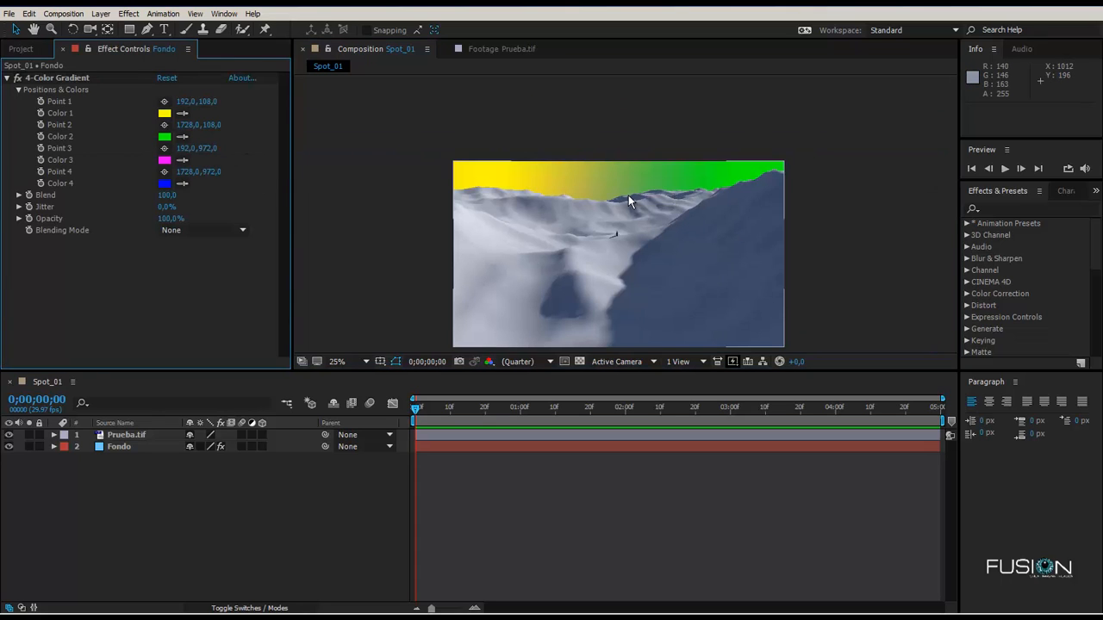
click(170, 116)
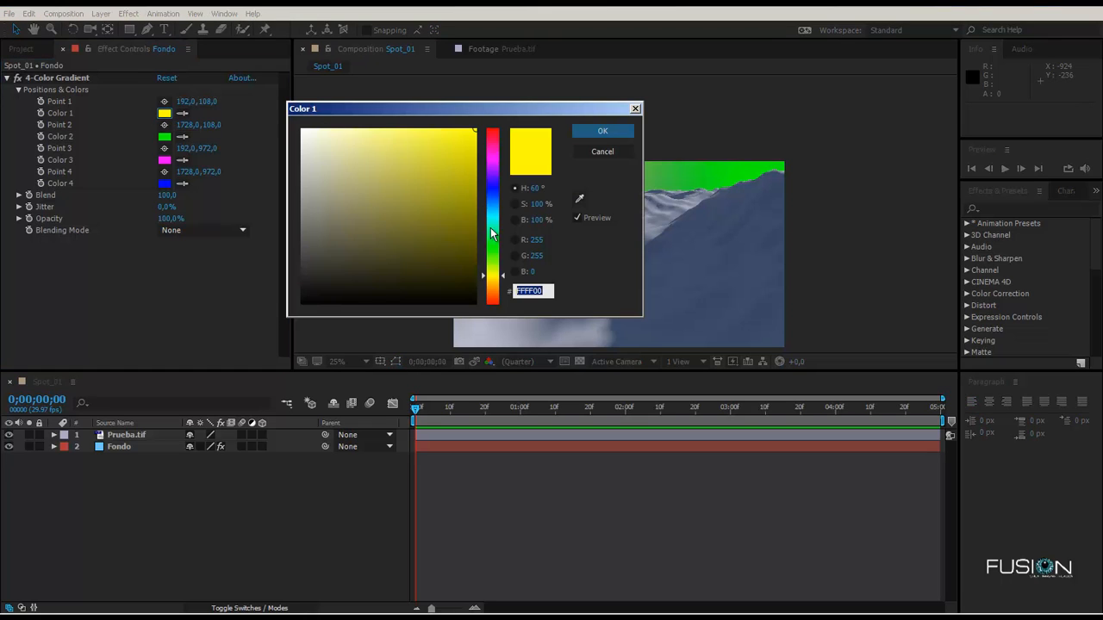
drag(494, 235, 495, 210)
click(368, 129)
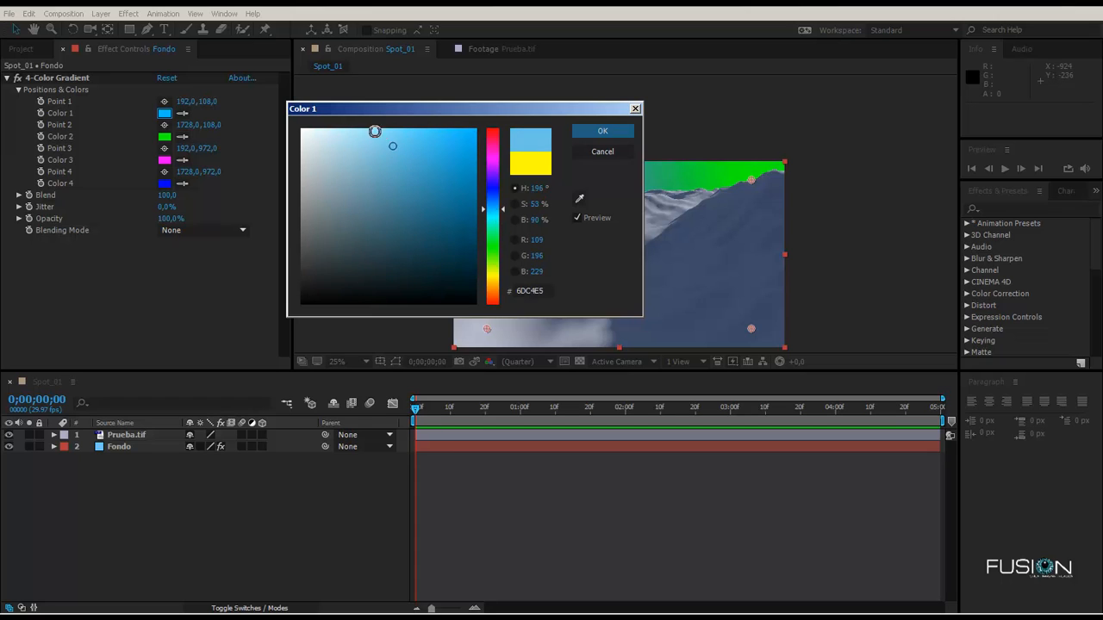
click(603, 131)
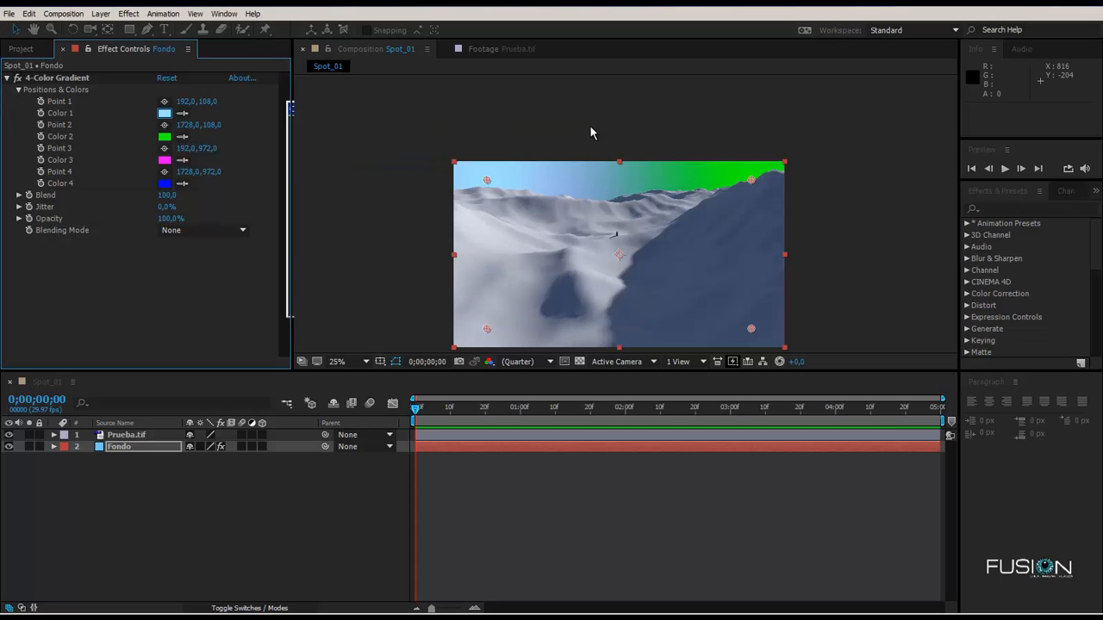
Set Color 2 of the 4-Color Gradient to light blue 7FC7FF.
click(164, 136)
drag(487, 243, 496, 205)
drag(404, 136, 389, 128)
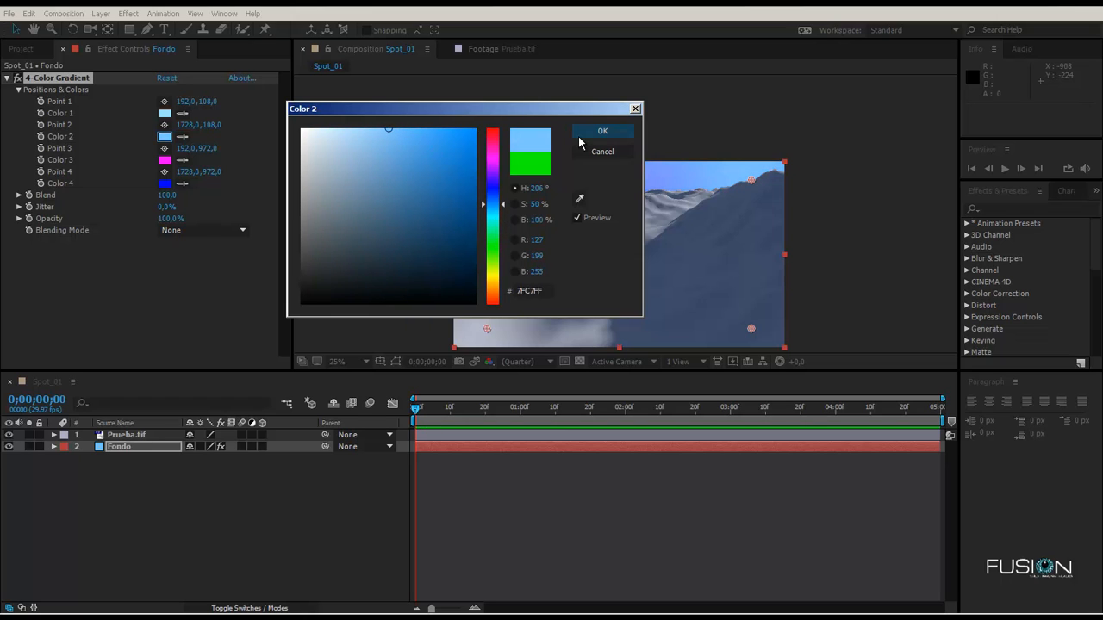
click(602, 131)
Set Color 3 of the 4-Color Gradient to bright blue 00BAFF.
click(164, 160)
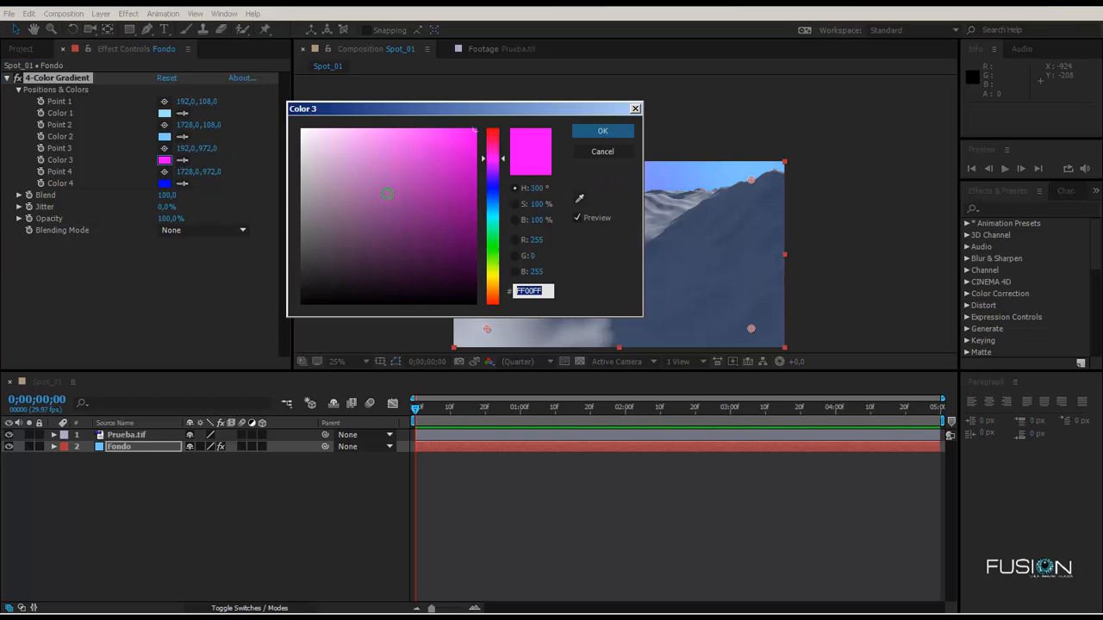
drag(501, 198, 497, 214)
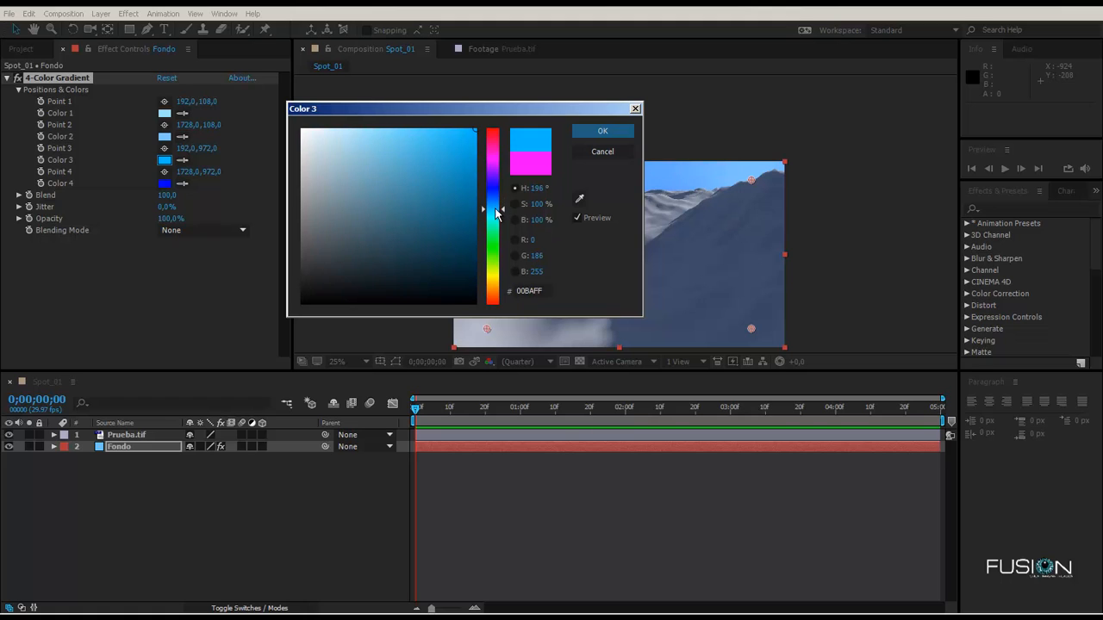
click(629, 134)
Deselect the layer and examine the gradient sky behind the dunes at 25% and 50% magnification.
click(812, 188)
scroll(777, 198, up, 2)
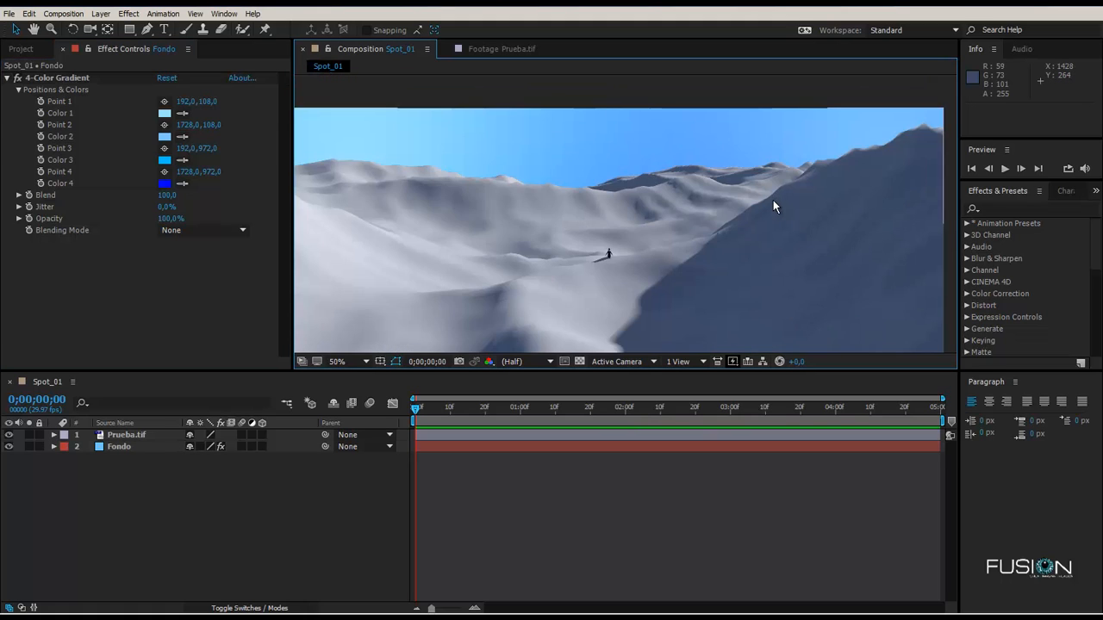
scroll(771, 203, down, 2)
scroll(770, 209, up, 2)
scroll(809, 213, down, 2)
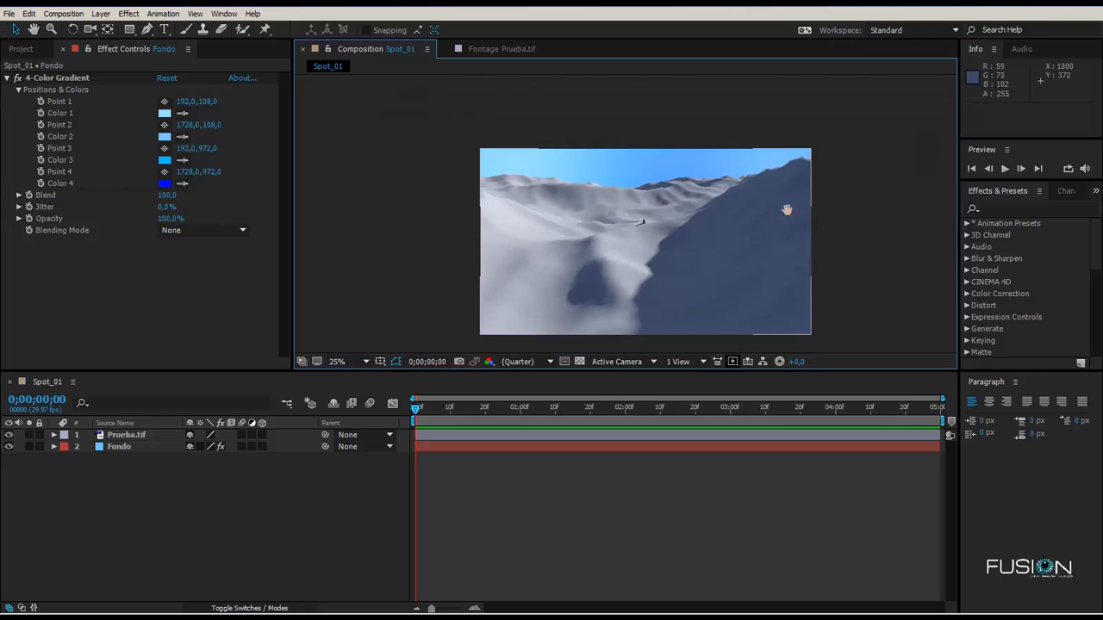
drag(787, 210, 778, 190)
scroll(779, 191, up, 2)
drag(738, 220, 724, 233)
Show the project items again, shorten the timeline area to enlarge the viewer, and frame the composition at 50%.
click(62, 48)
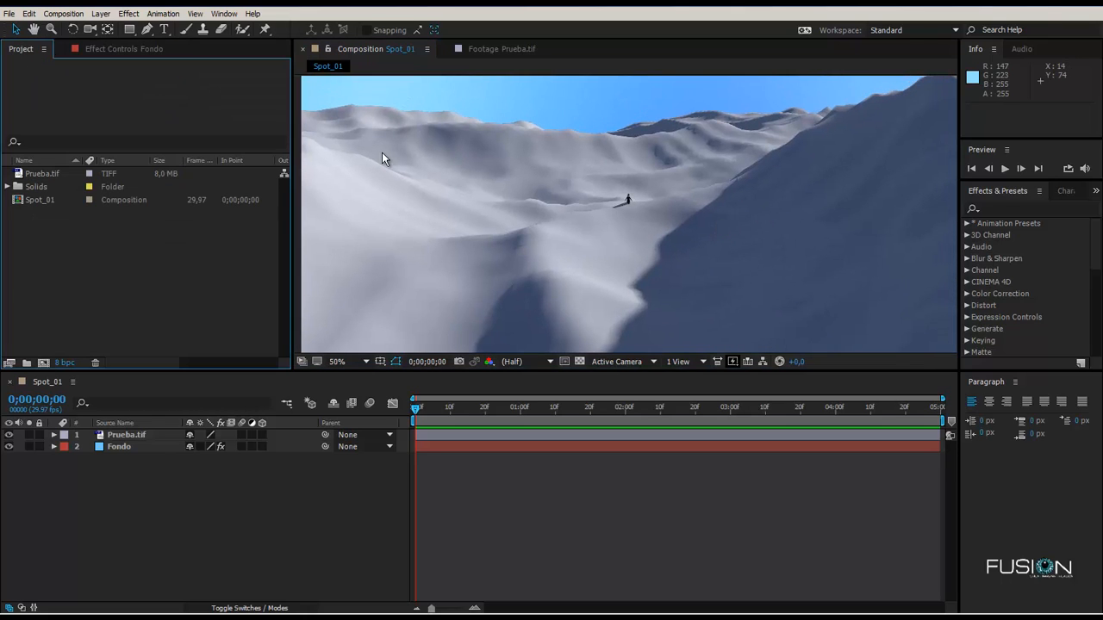
drag(576, 272, 570, 285)
key(v)
key(comma)
key(comma)
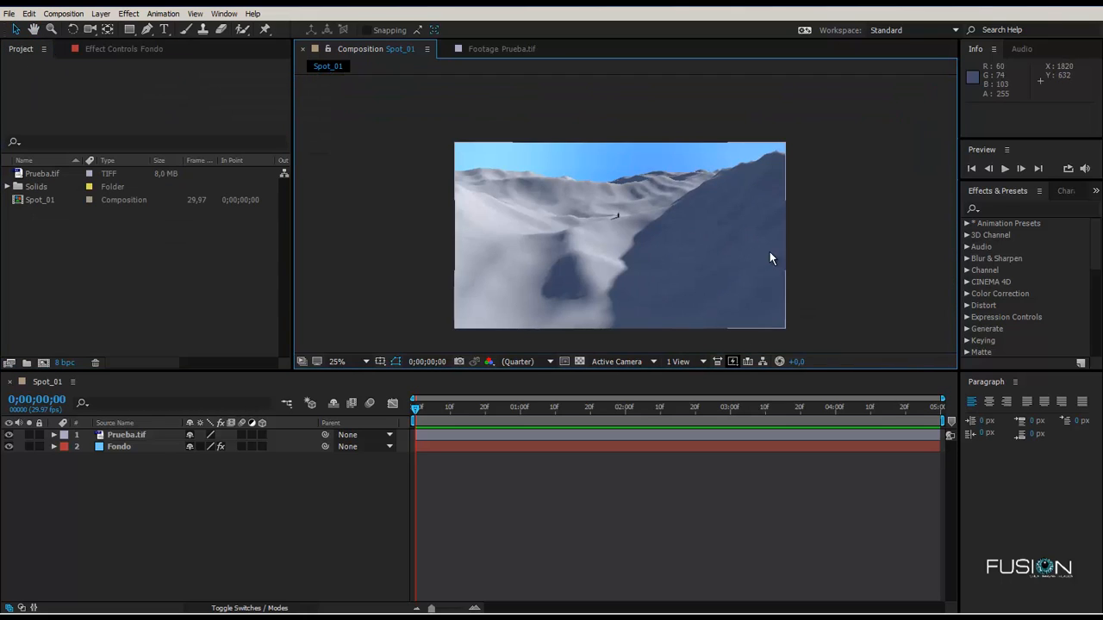
drag(307, 370, 281, 379)
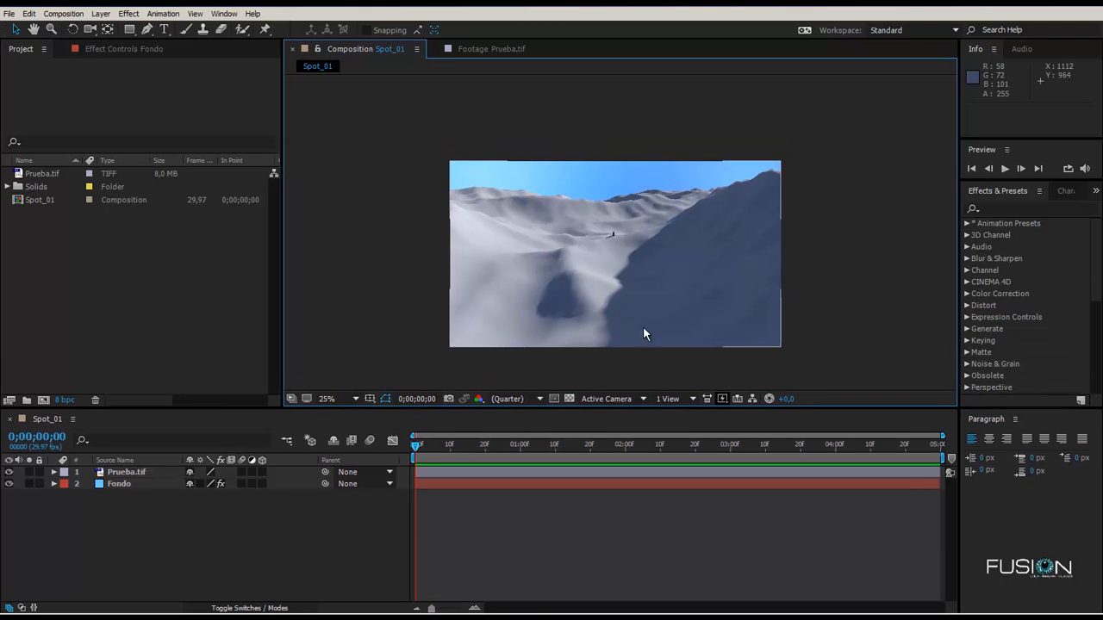
drag(643, 327, 676, 305)
scroll(633, 314, up, 2)
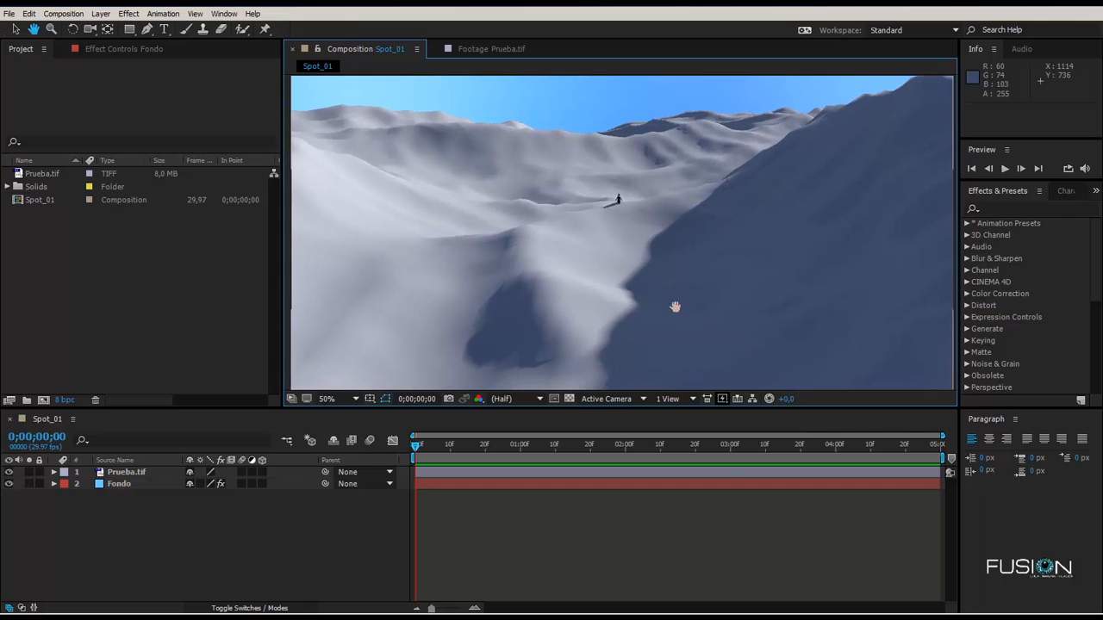
click(717, 532)
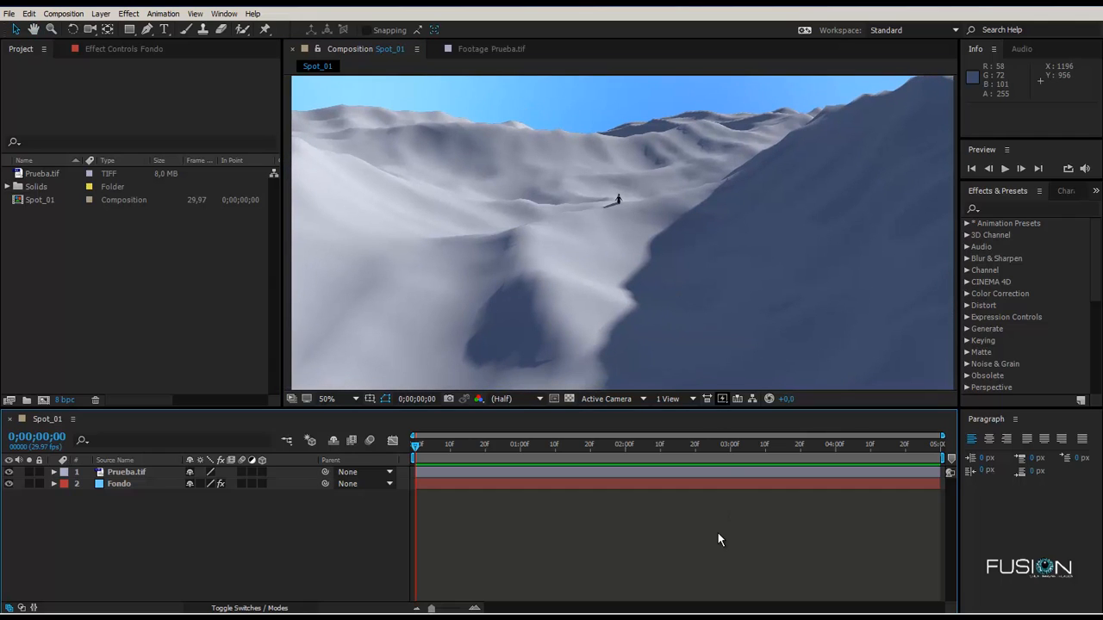